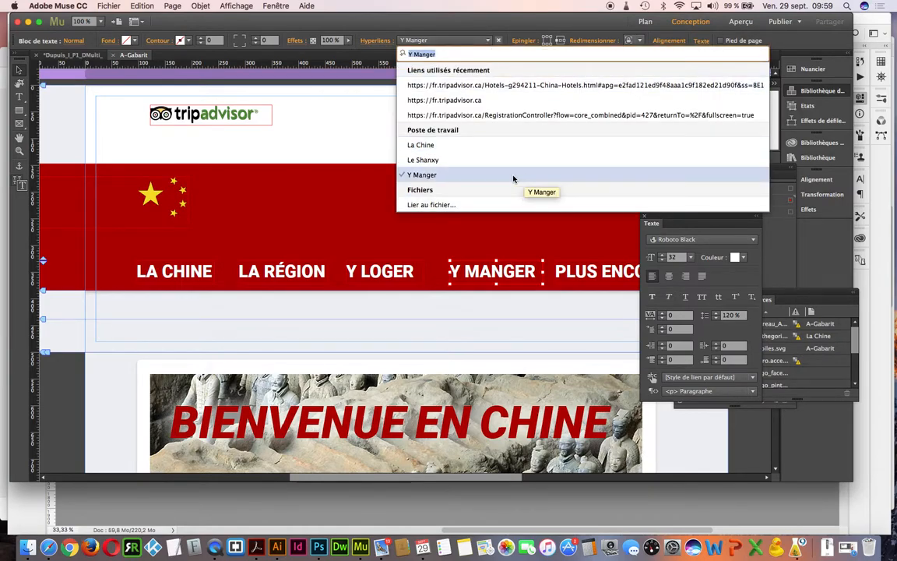
- Check the hyperlinks assigned to the Y MANGER, Y LOGER and LA RÉGION menu texts, and close the A-Gabarit master page
left_click(309, 130)
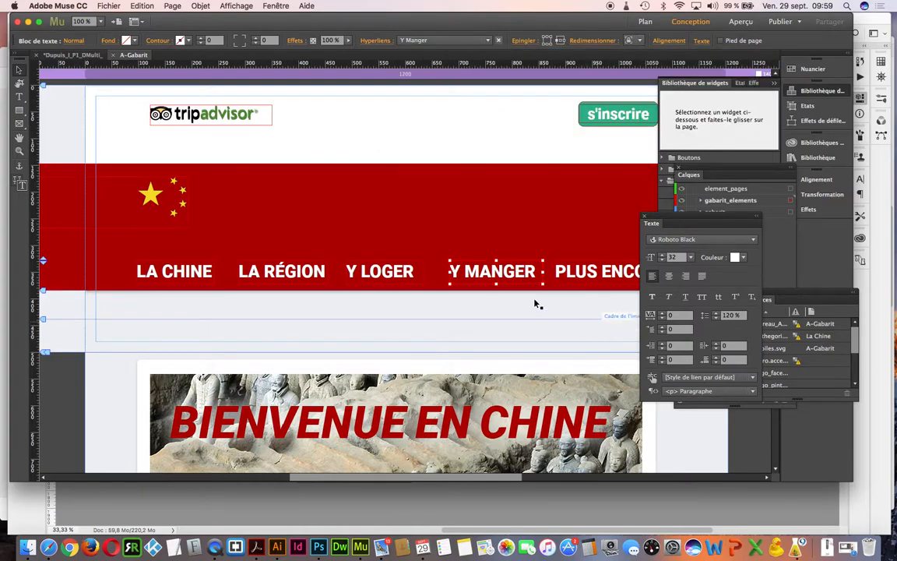
left_click(380, 269)
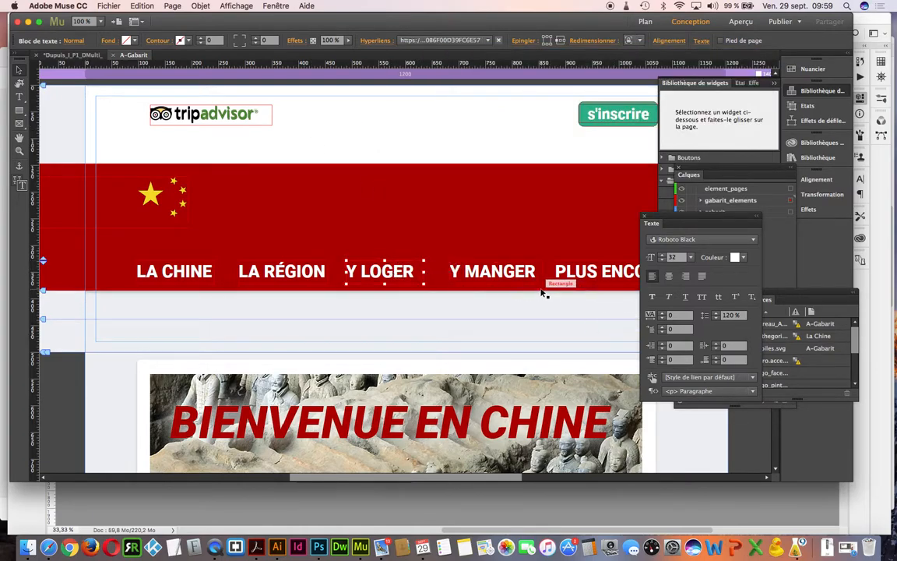
left_click(294, 273)
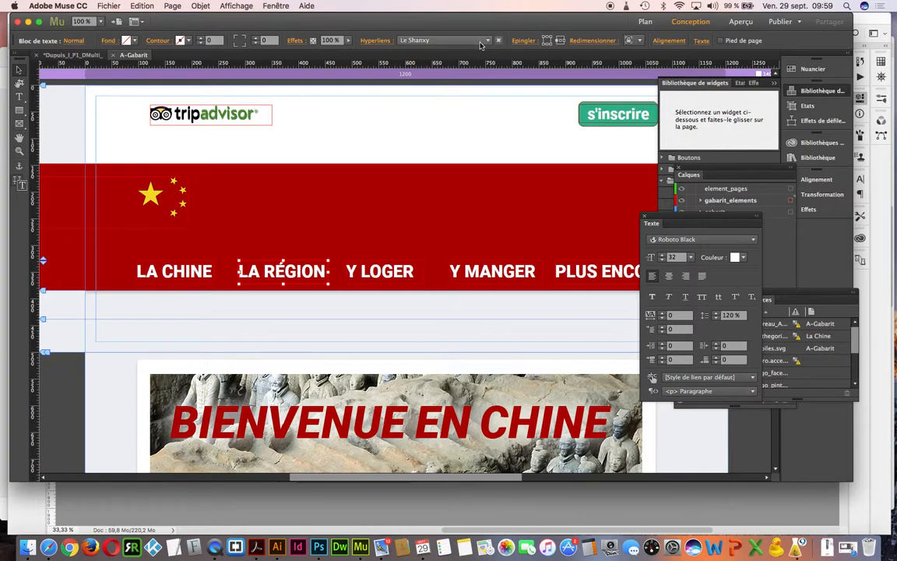
left_click(434, 40)
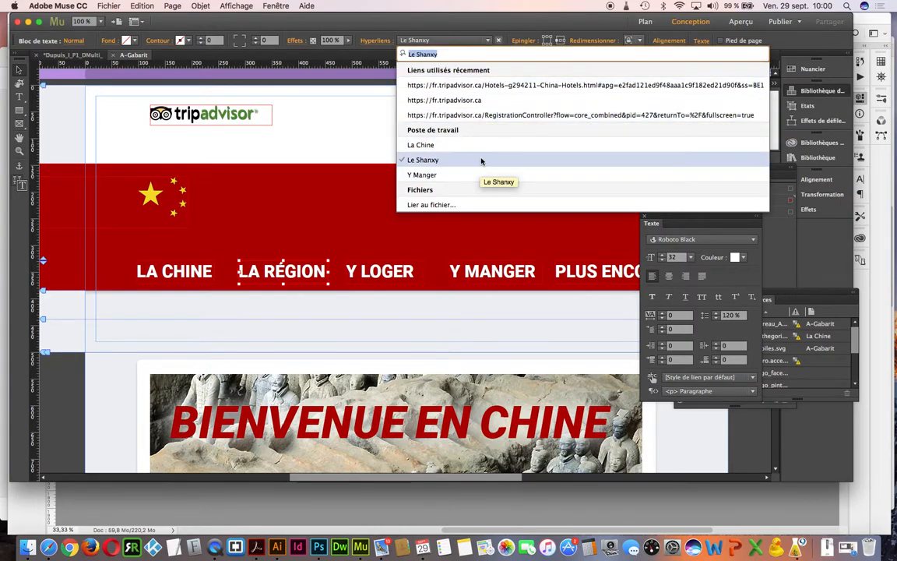
left_click(345, 141)
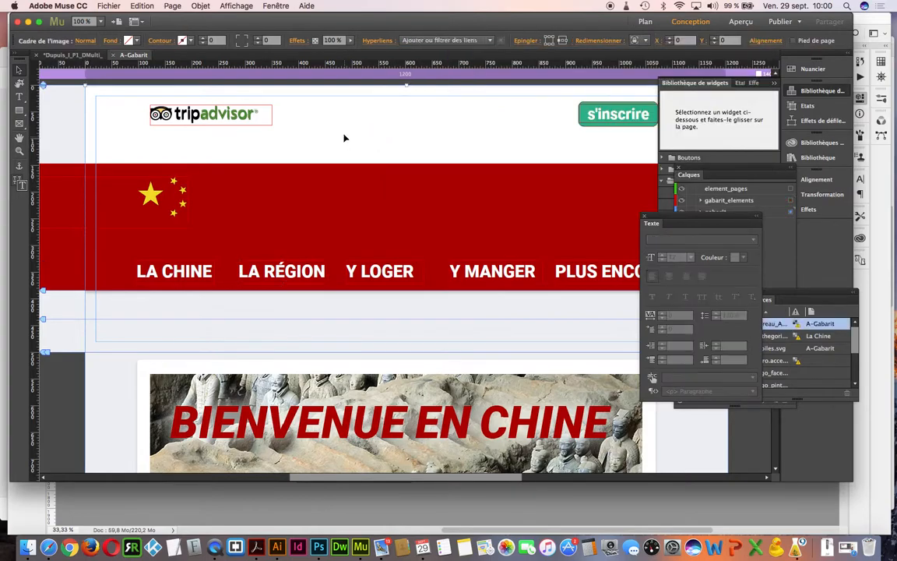
left_click(113, 56)
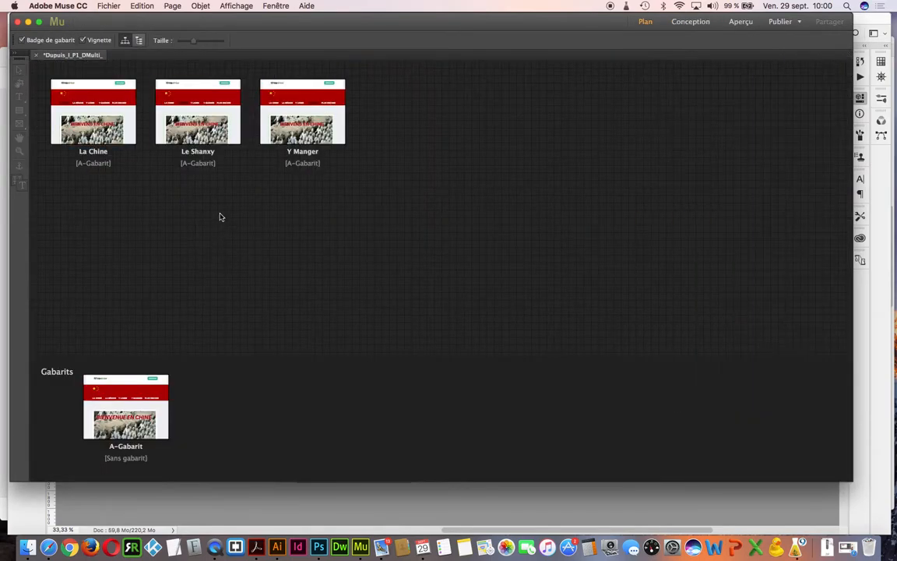
- Preview the whole site in the browser, test the LA RÉGION, Y LOGER and Y MANGER links, and return to Adobe Muse
left_click(117, 5)
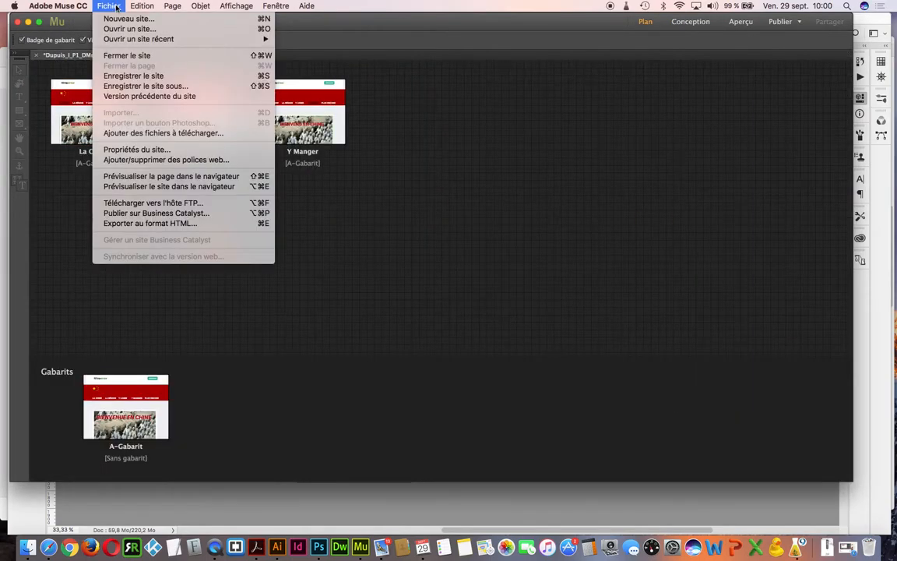
left_click(191, 187)
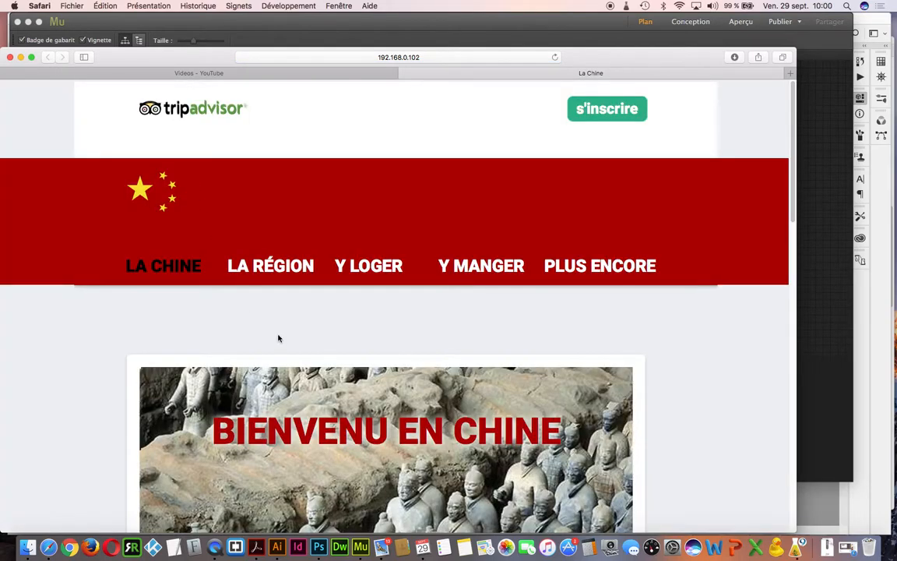
left_click(264, 263)
left_click(390, 267)
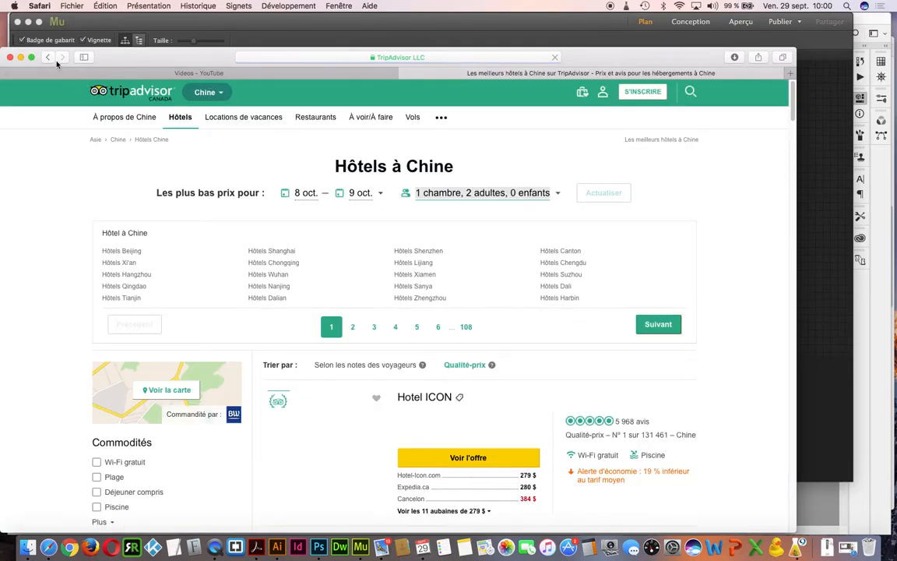
left_click(47, 57)
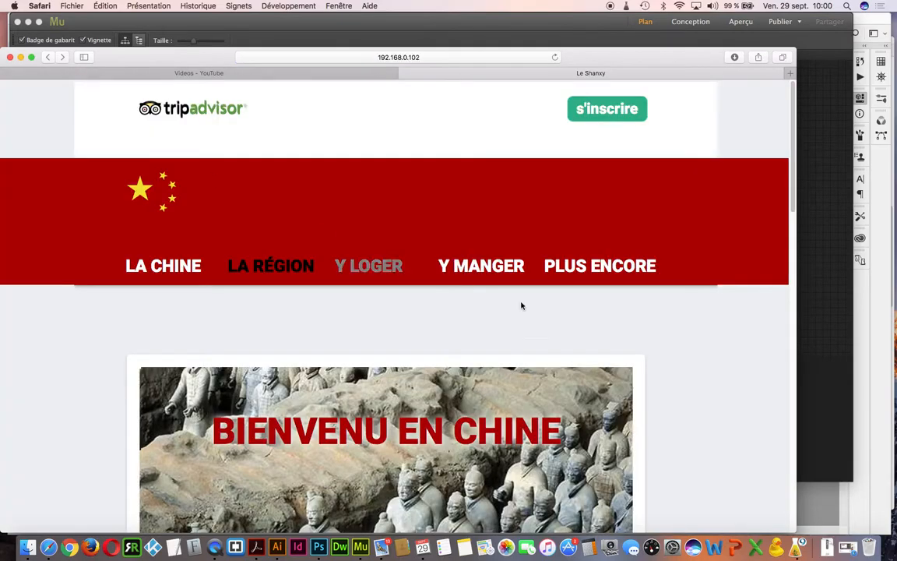
left_click(483, 265)
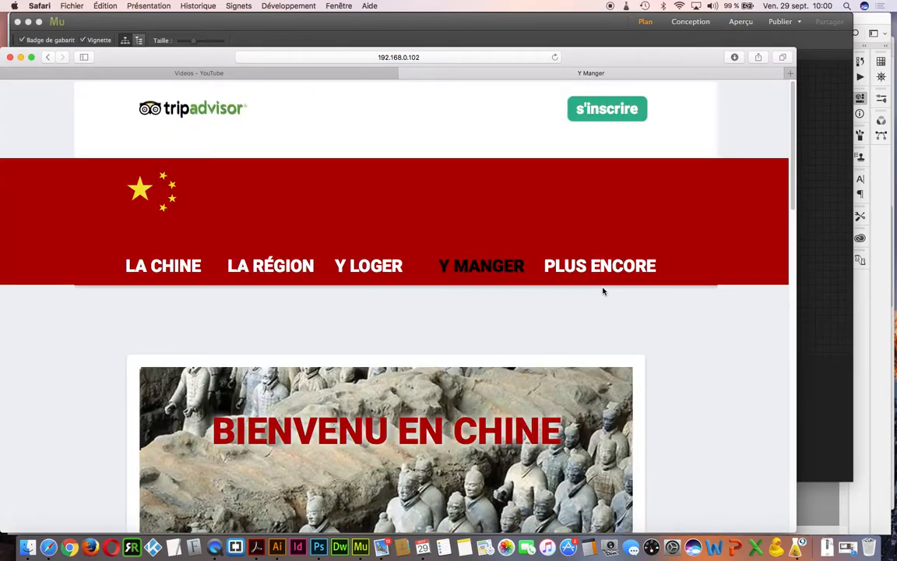
scroll(611, 320, "down", 10)
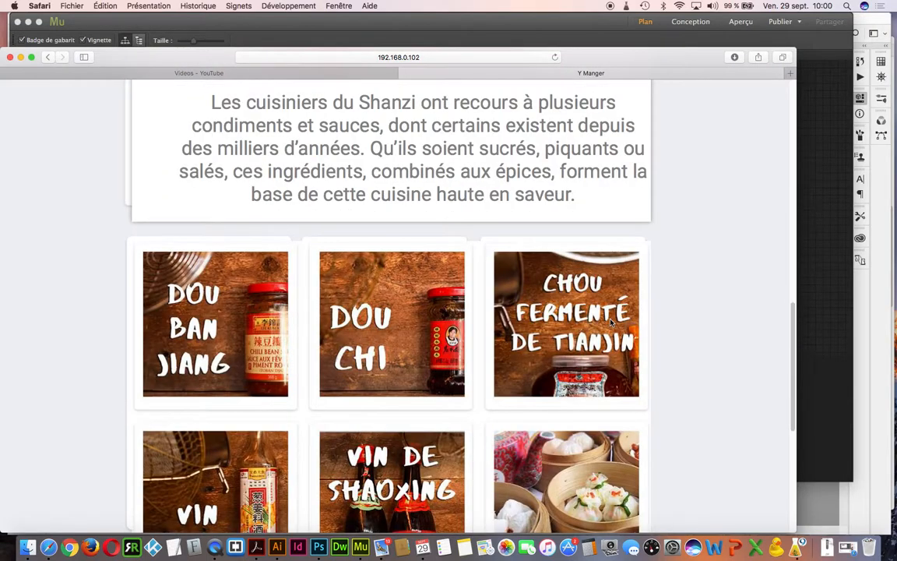
scroll(611, 321, "up", 10)
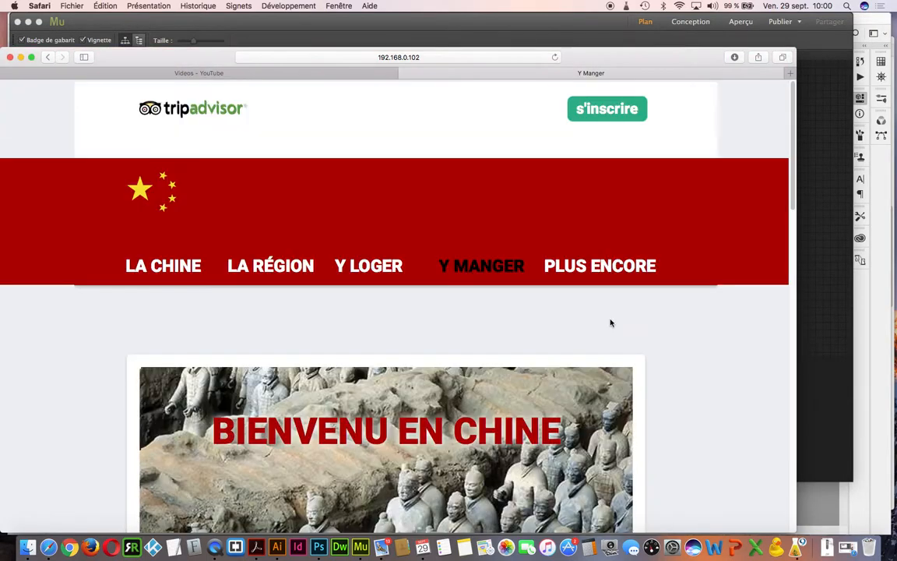
left_click(404, 73)
left_click(819, 226)
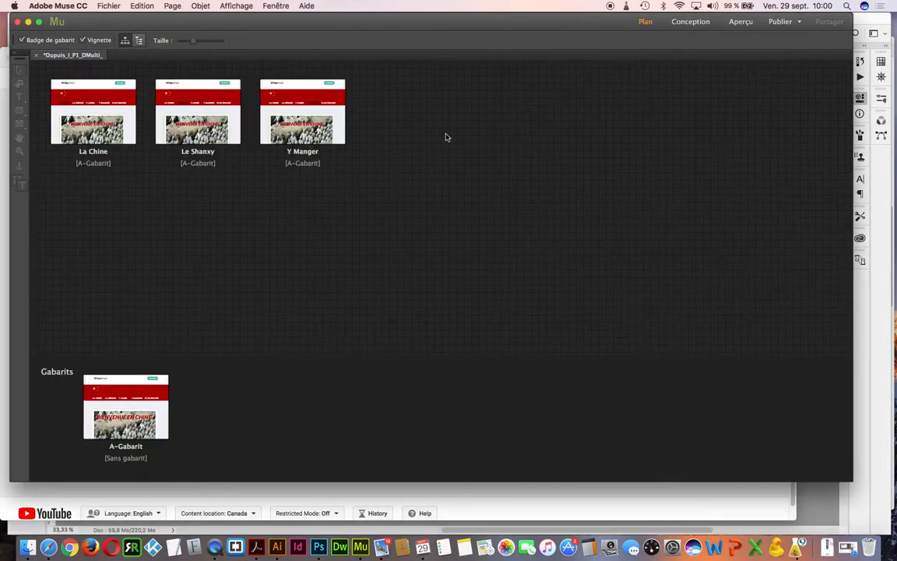
- Open the A-Gabarit master page and hide its gabarit layer through the layer options
double_click(134, 390)
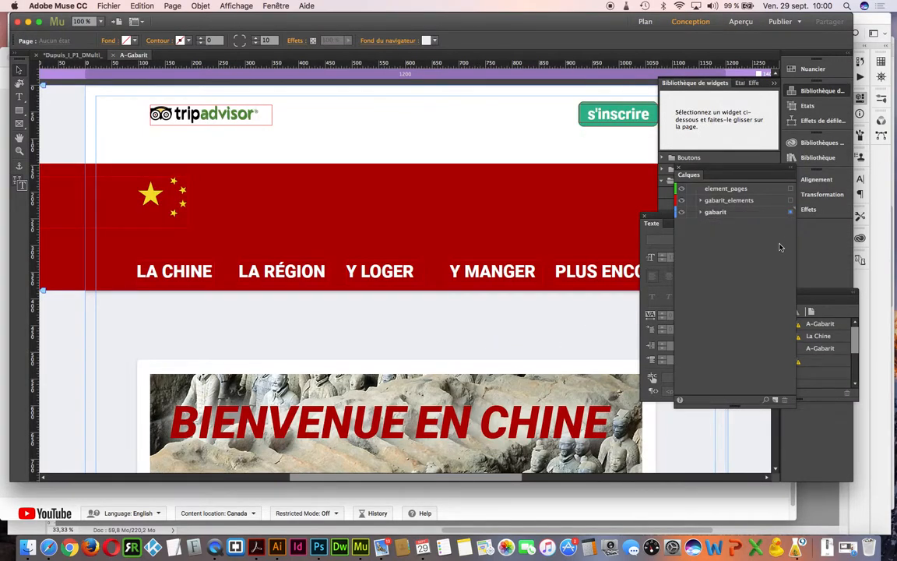
right_click(710, 213)
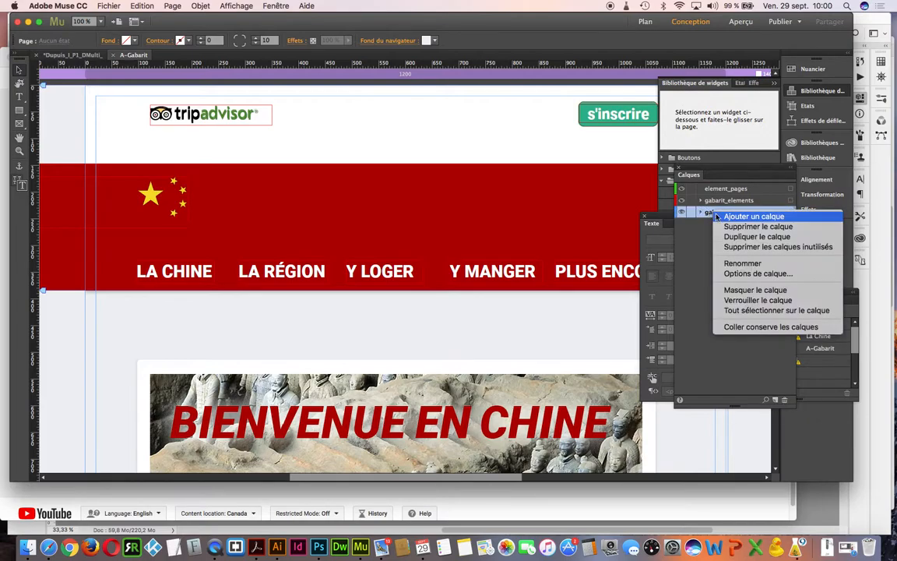
left_click(765, 274)
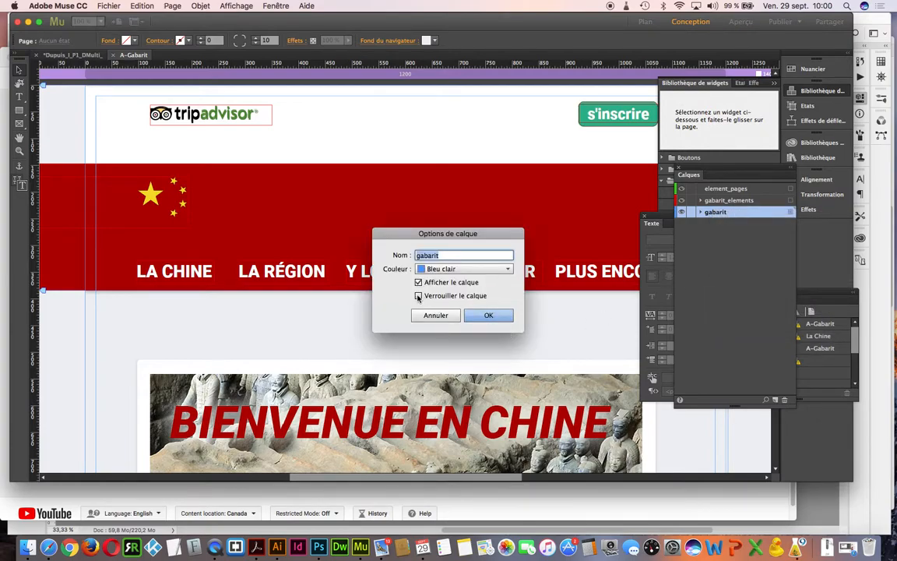
left_click(418, 282)
left_click(490, 316)
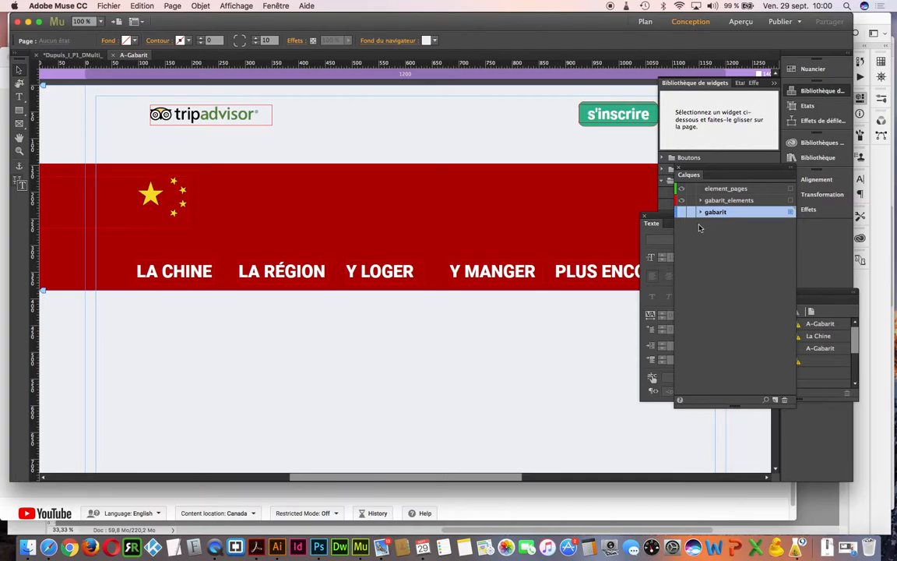
- Preview the site in the browser again, look over La Chine and Y Manger, then return to Adobe Muse and close A-Gabarit
left_click(104, 5)
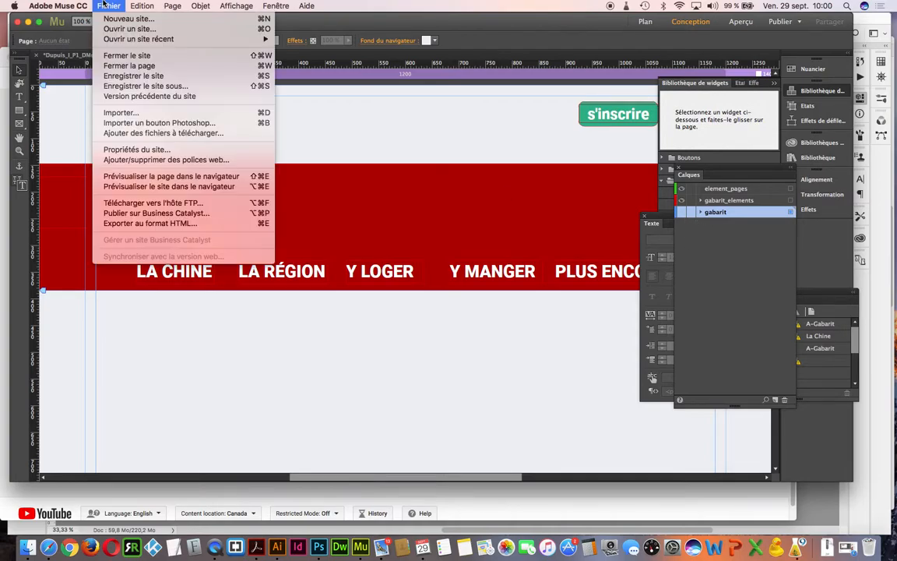
left_click(176, 187)
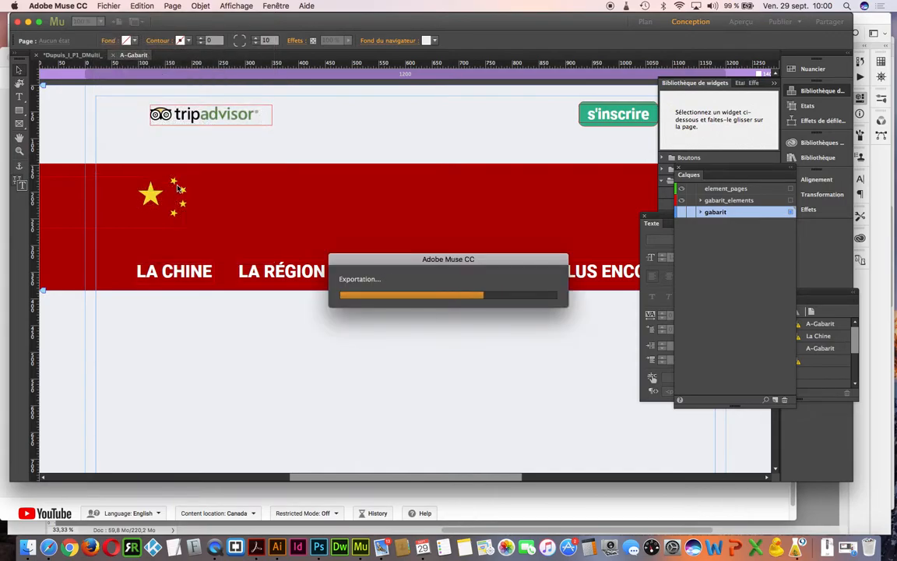
scroll(344, 205, "down", 15)
scroll(449, 289, "up", 15)
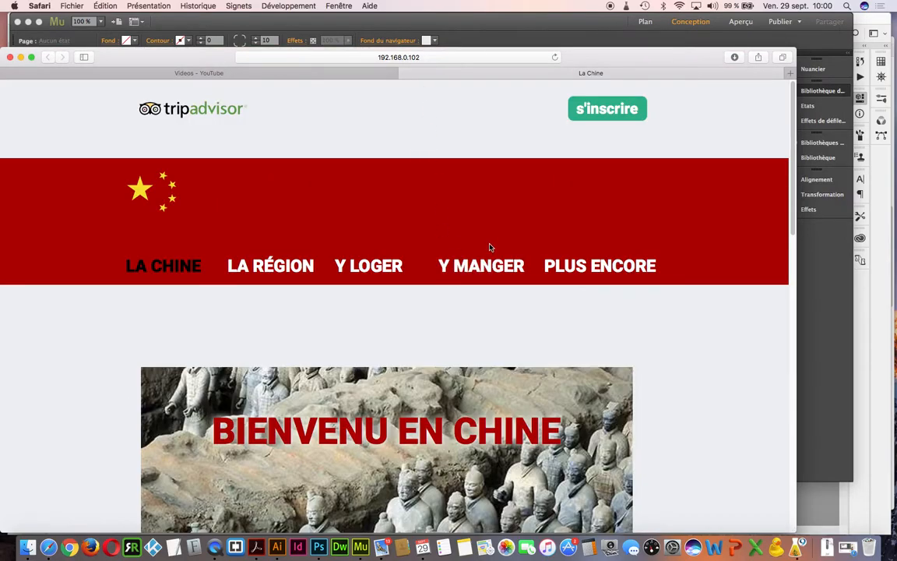
left_click(499, 265)
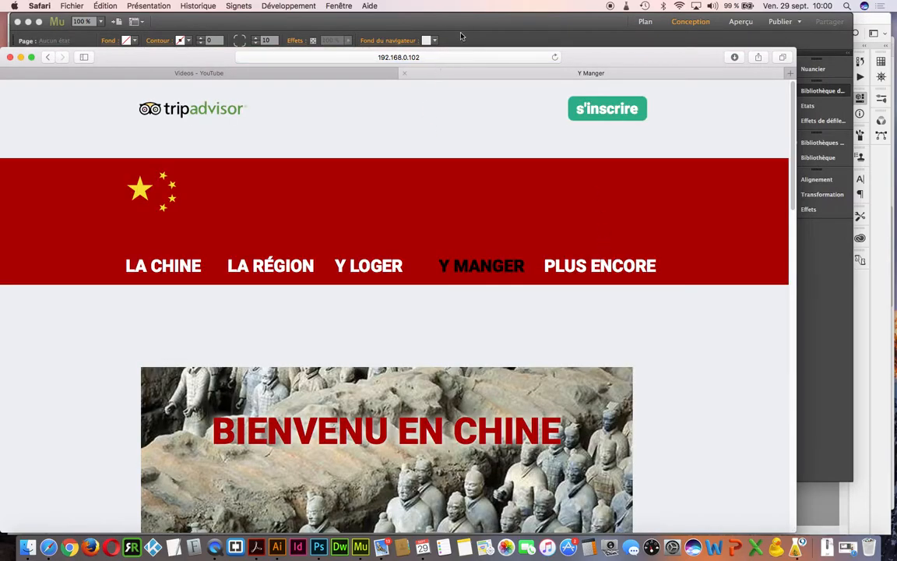
left_click(442, 21)
left_click(113, 57)
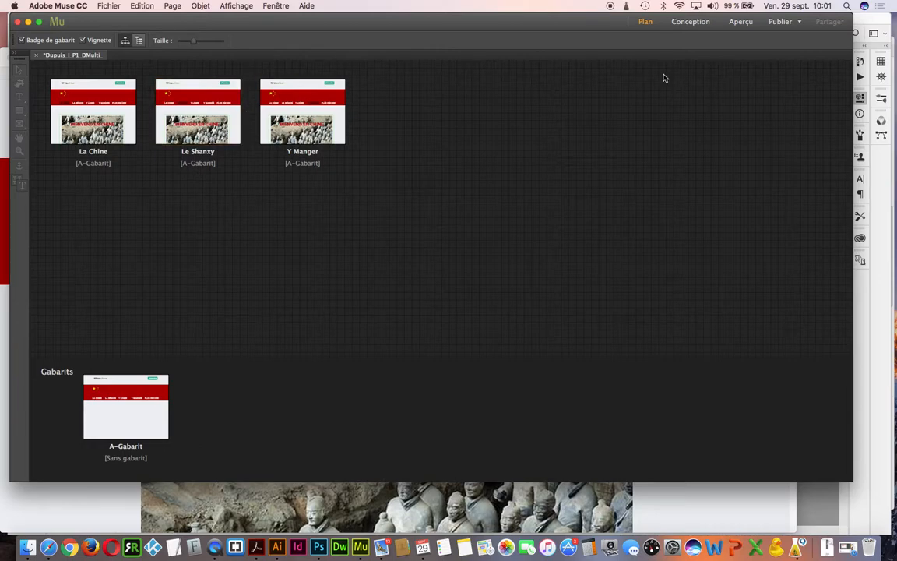
- Add a Tablette layout copied from Poste de travail, including the site plan, page attributes and browser background
left_click(174, 6)
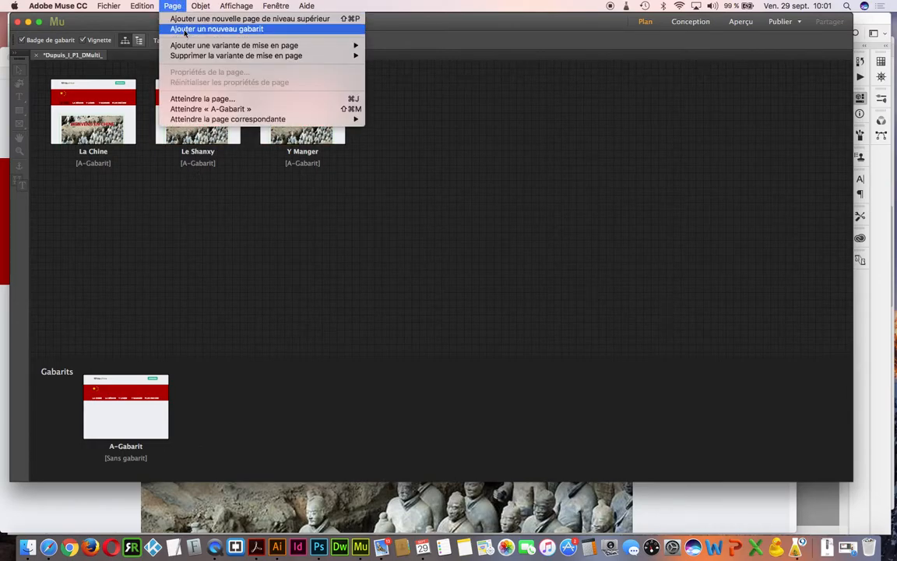
mouse_move(233, 45)
left_click(393, 56)
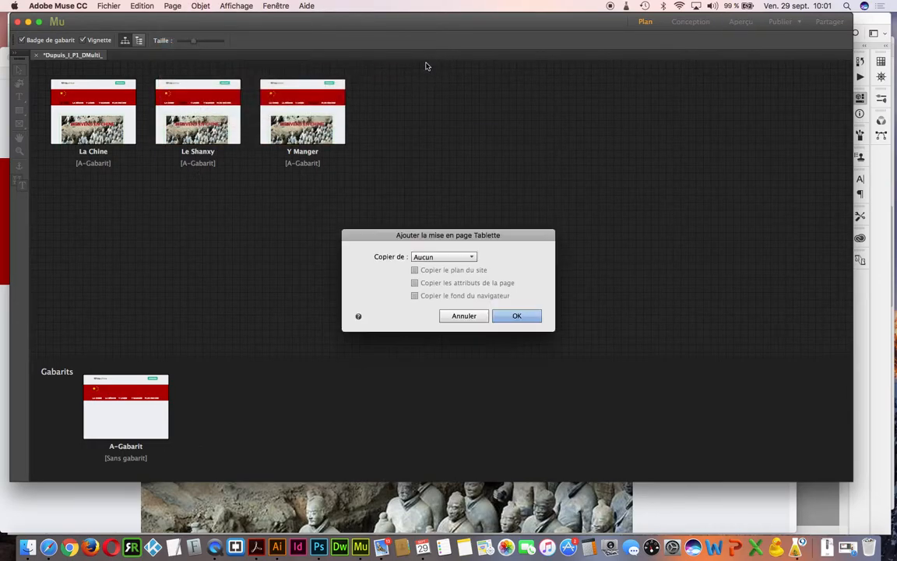
left_click(464, 257)
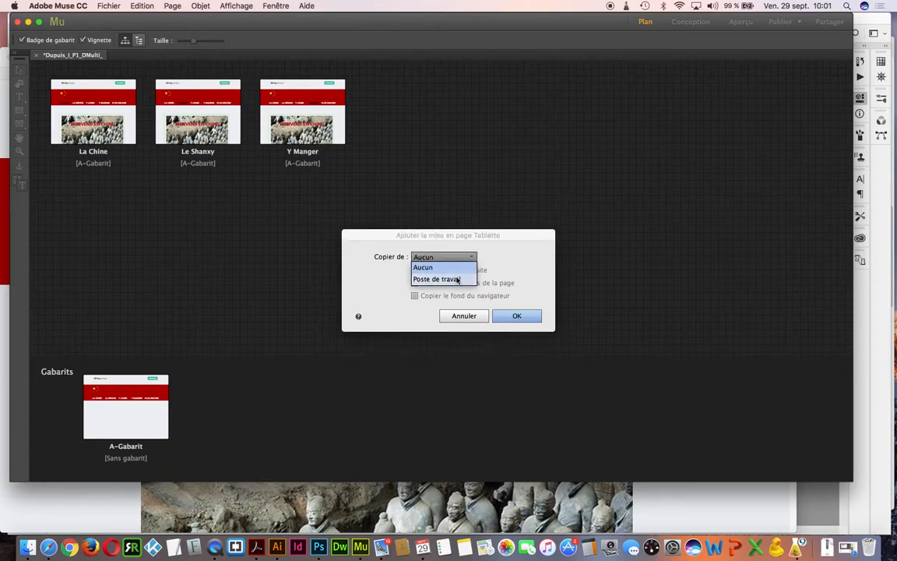
left_click(458, 278)
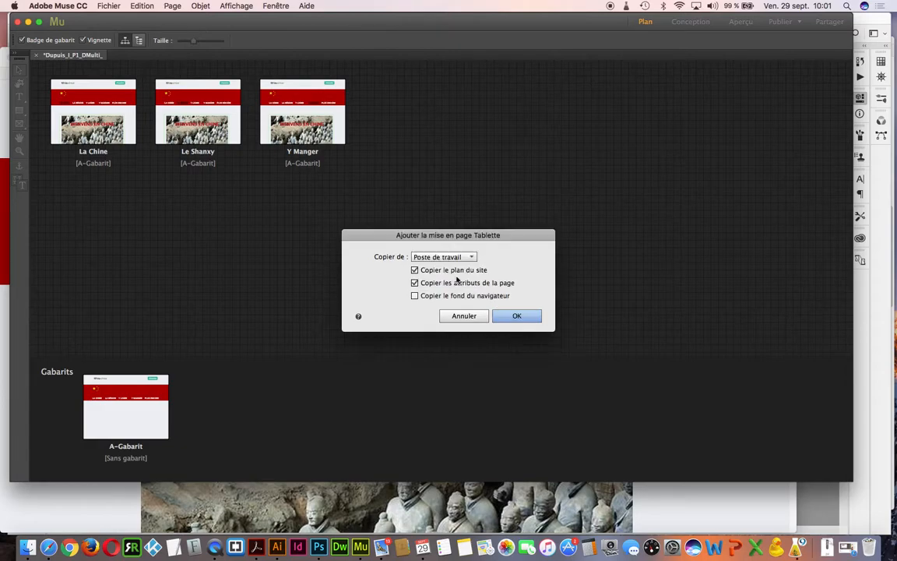
left_click(415, 296)
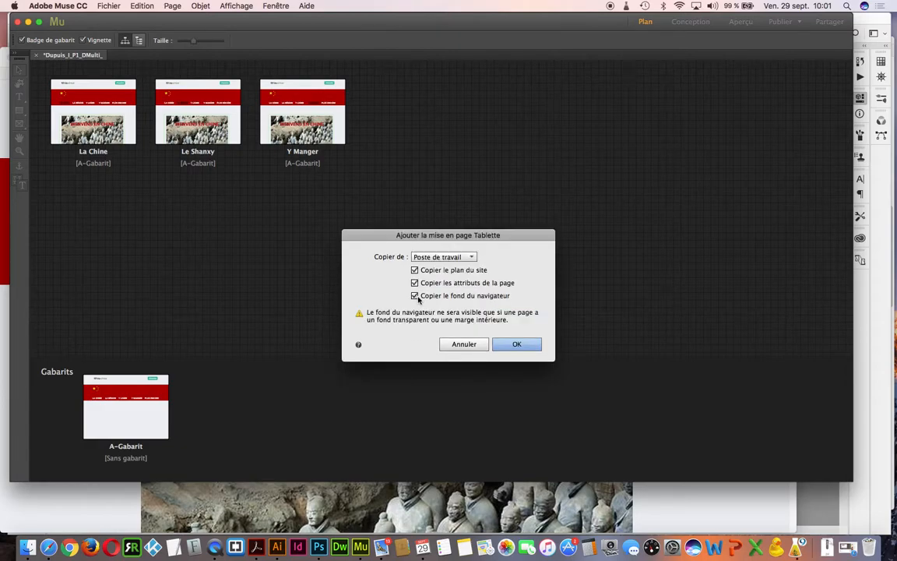
left_click(510, 345)
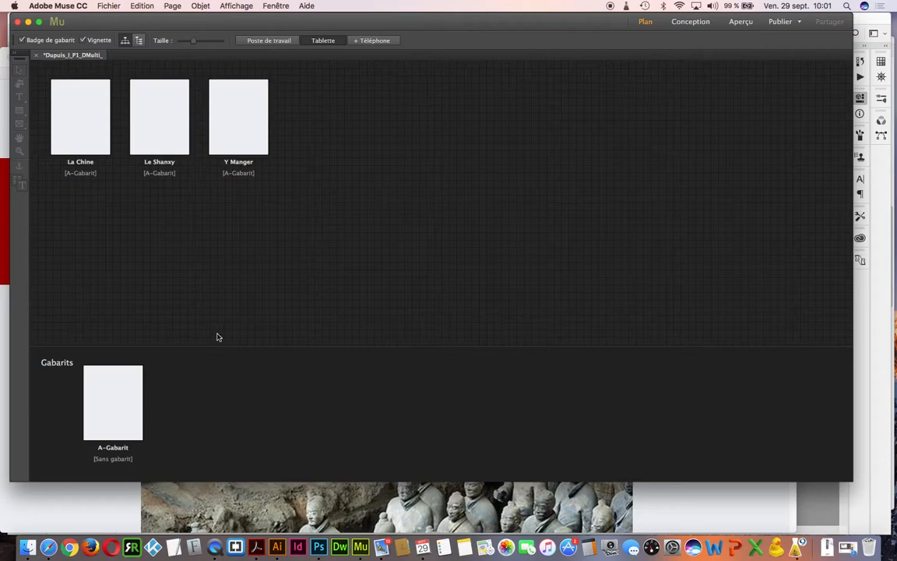
- Set the tablet layout's maximum page width to 1024 and minimum height to 768 in the site properties
left_click(106, 6)
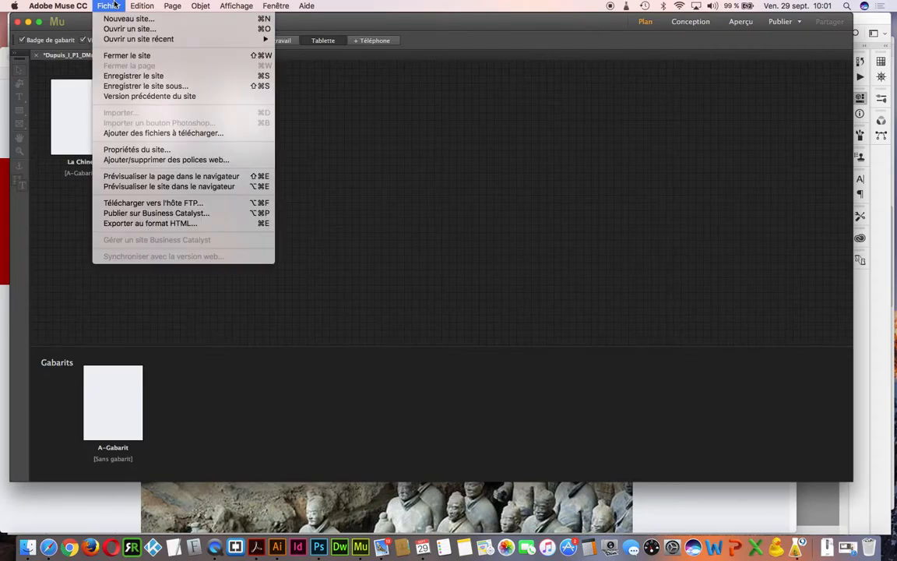
left_click(178, 149)
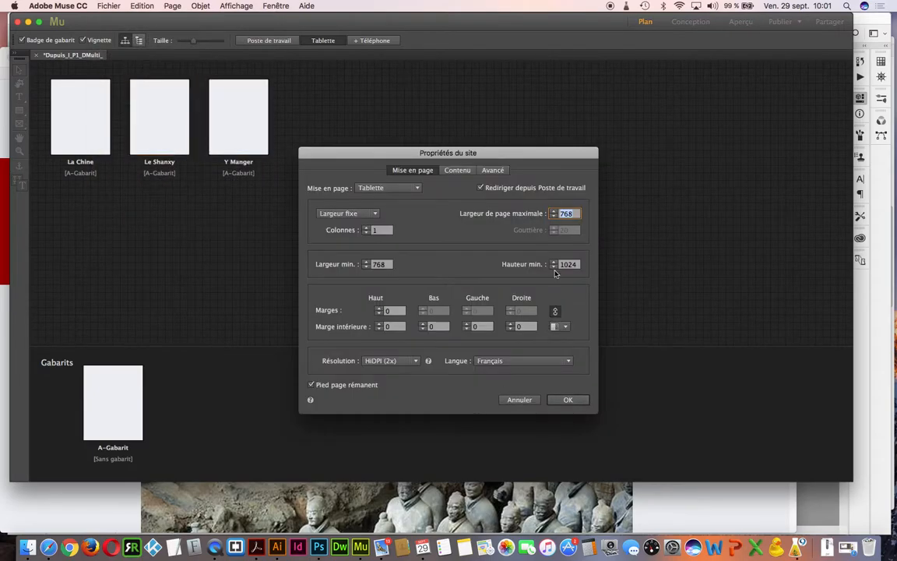
type("1024")
left_click(381, 267)
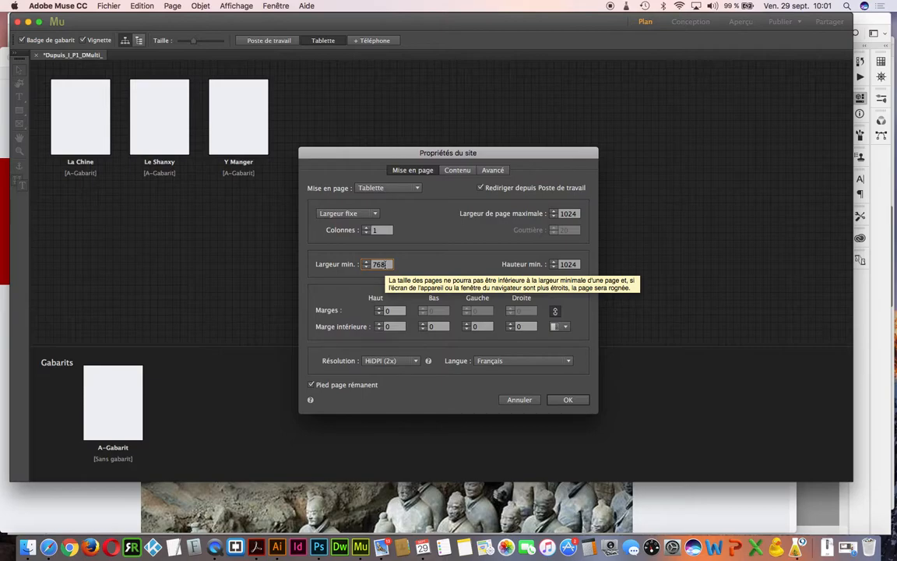
left_click(564, 265)
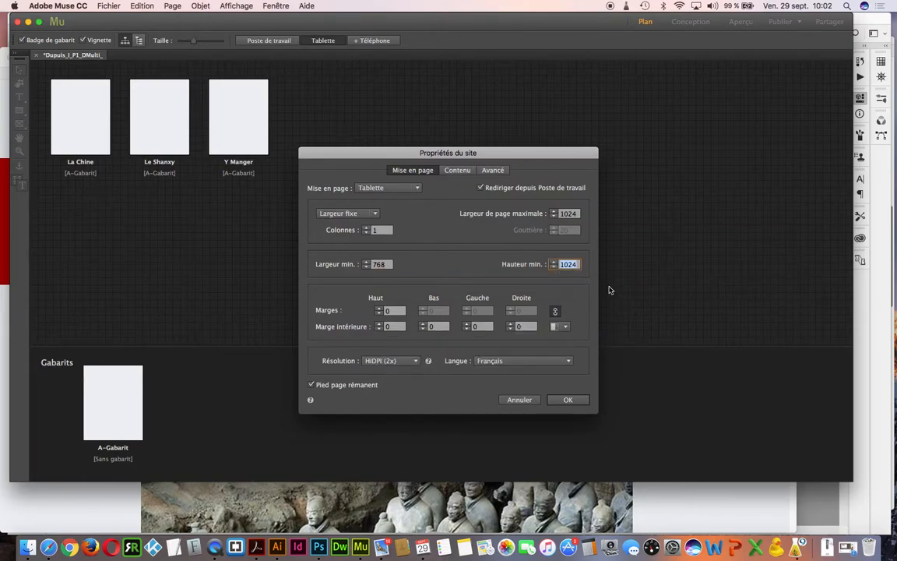
type("7")
mouse_move(428, 373)
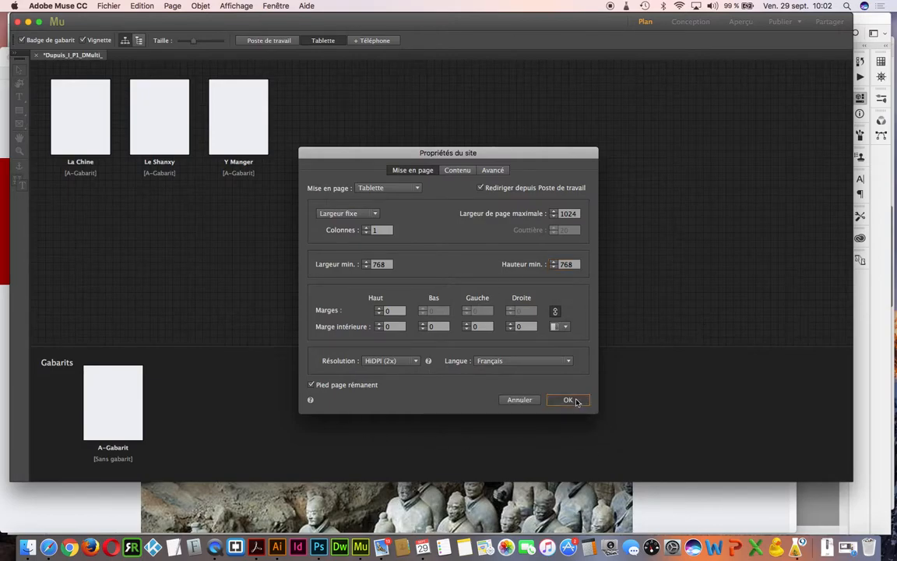
left_click(574, 399)
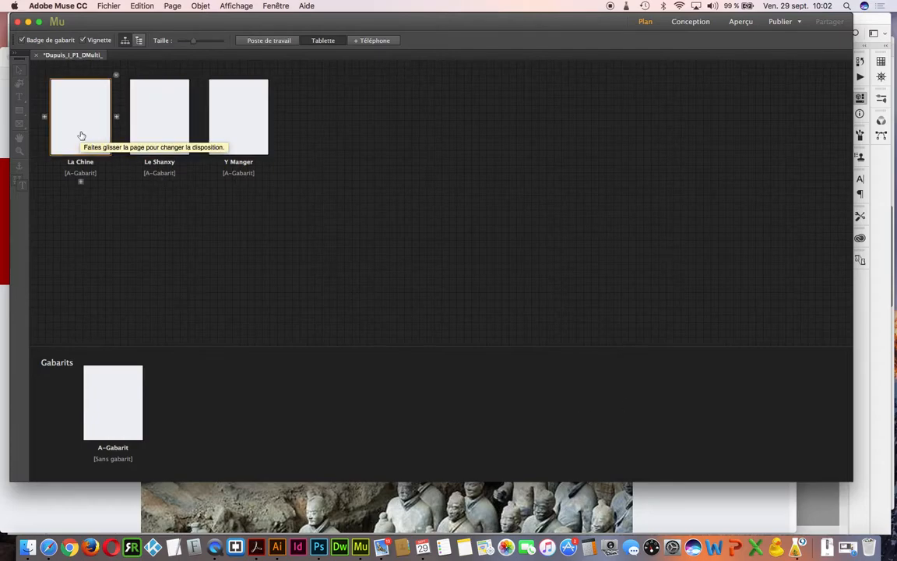
- Open the tablet layout's A-Gabarit master page and move the Texte panel clear of the layer list
double_click(100, 381)
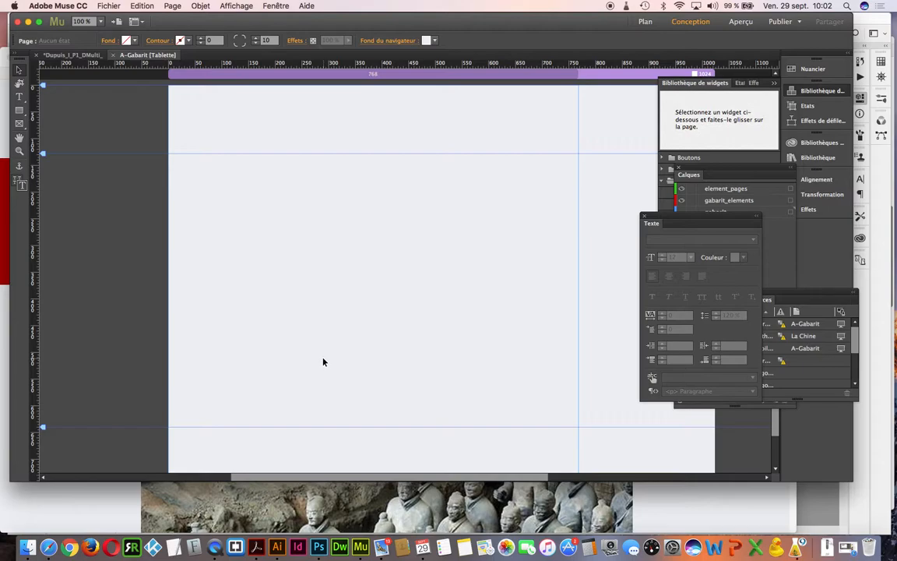
key("super+minus")
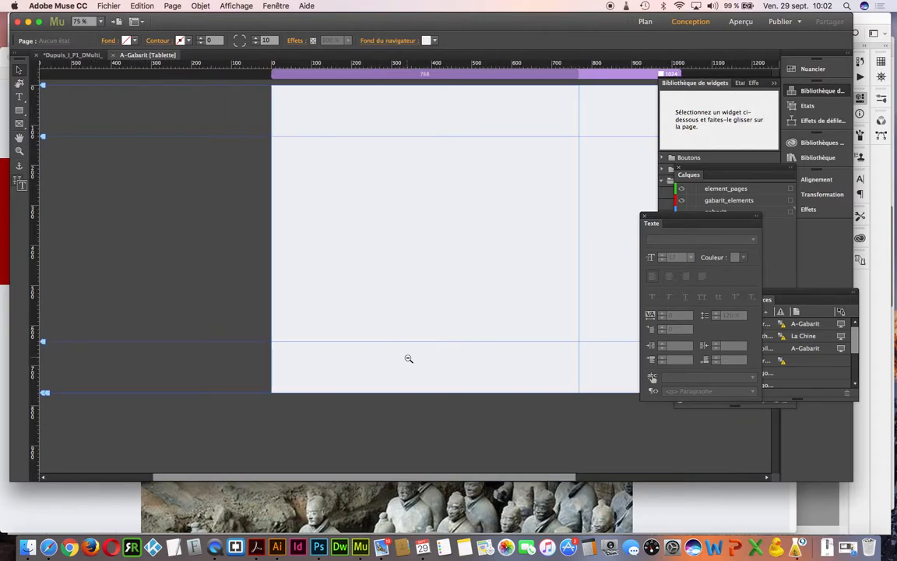
scroll(382, 374, "right", 5)
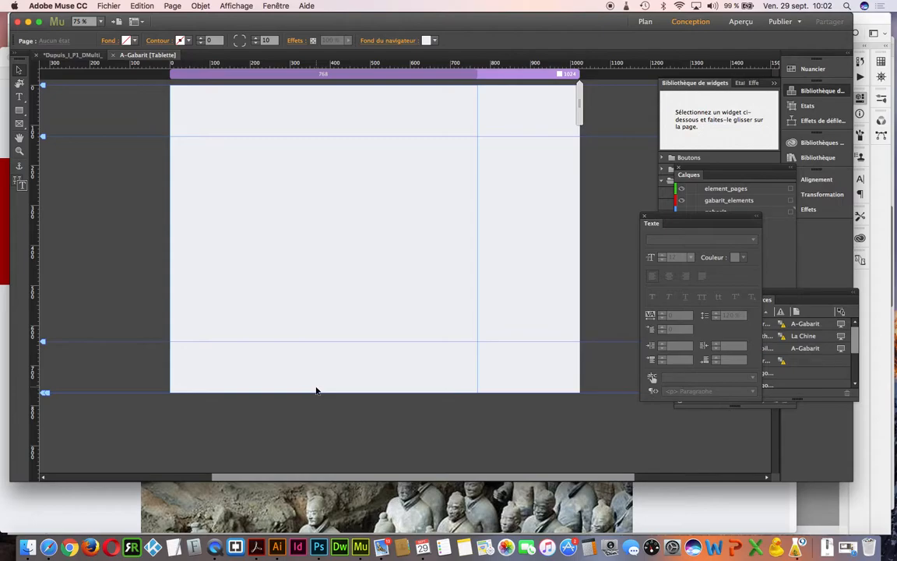
left_click_drag(674, 220, 621, 325)
left_click(719, 248)
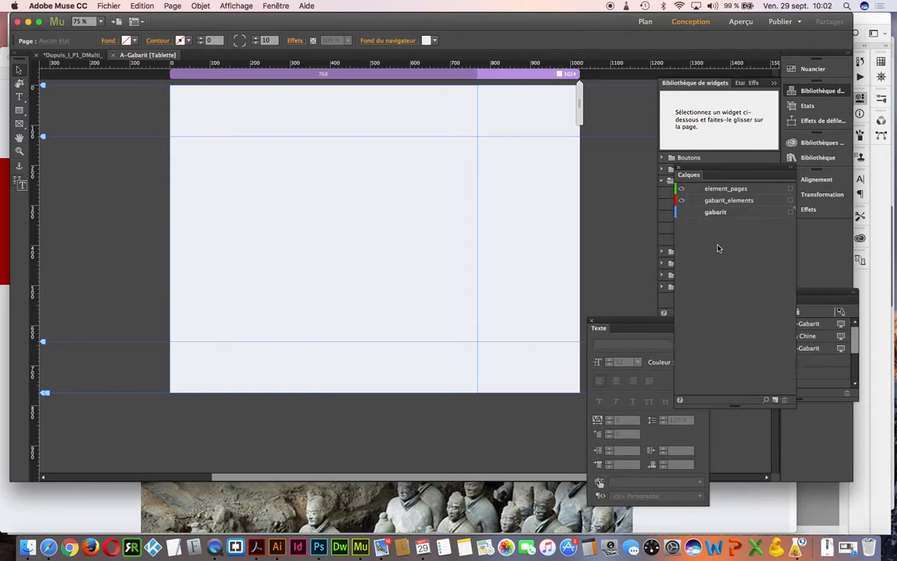
- Make the gabarit layer visible and unlocked, keeping Afficher le calque enabled in its layer options
left_click(710, 212)
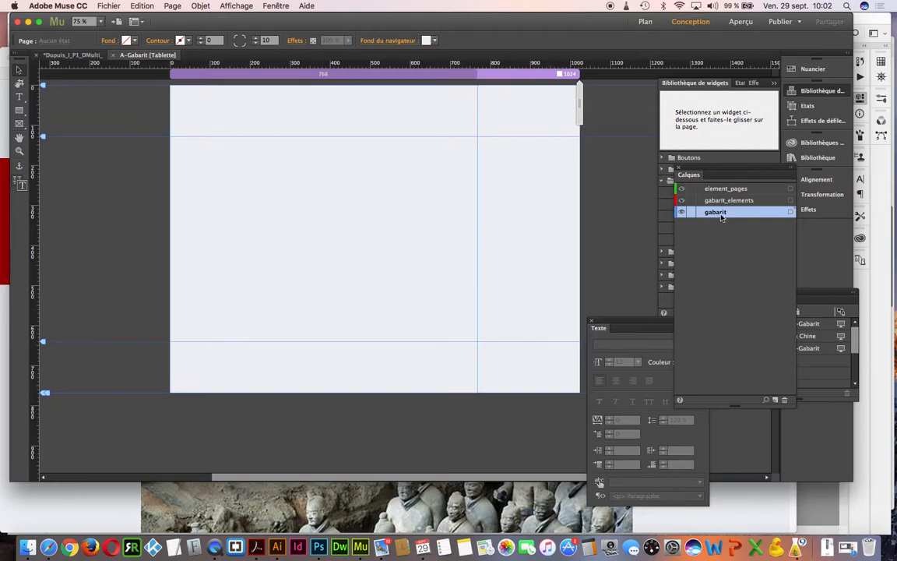
right_click(722, 218)
key("Escape")
right_click(736, 211)
left_click(768, 271)
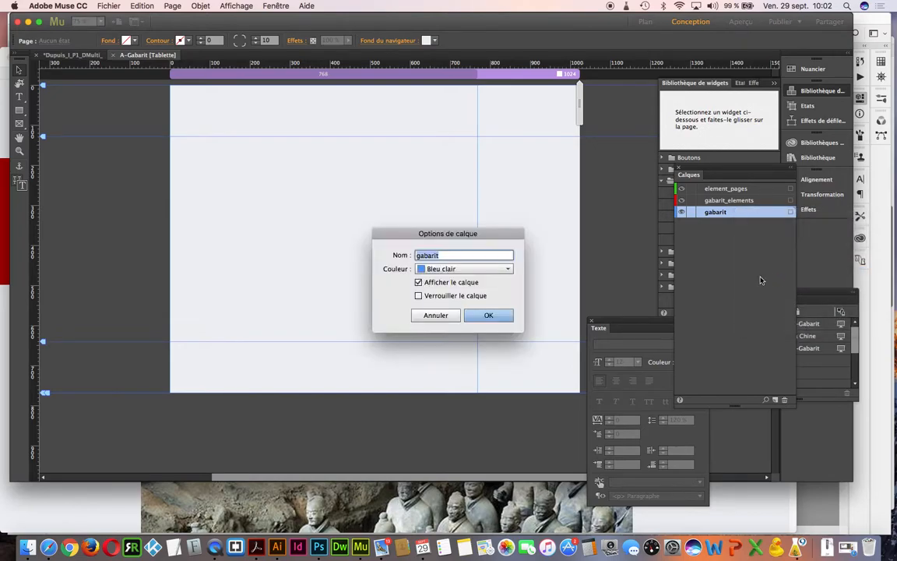
left_click(503, 321)
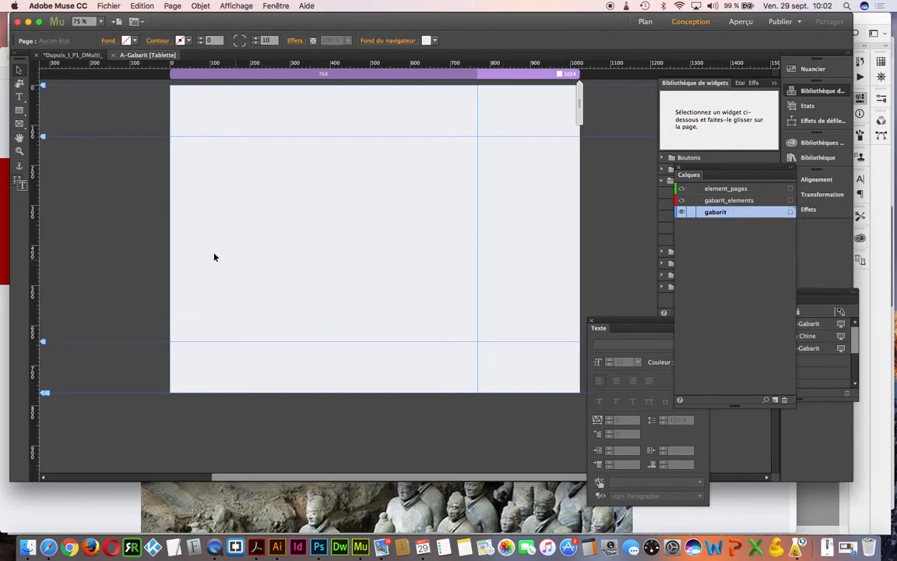
- Place Tablette_Accueil.png on the gabarit layer and align it to the page's top-left corner at X 0, Y 0
key("super+d")
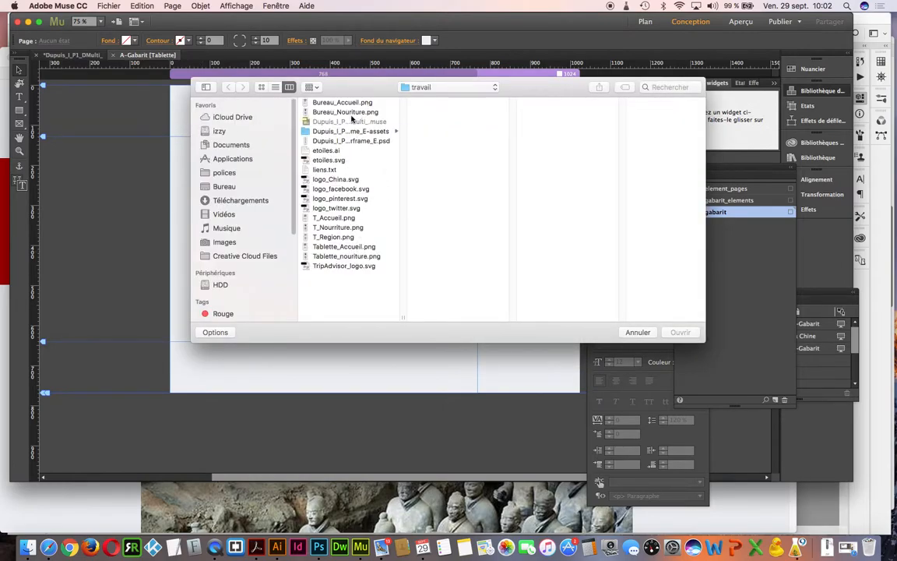
left_click(344, 246)
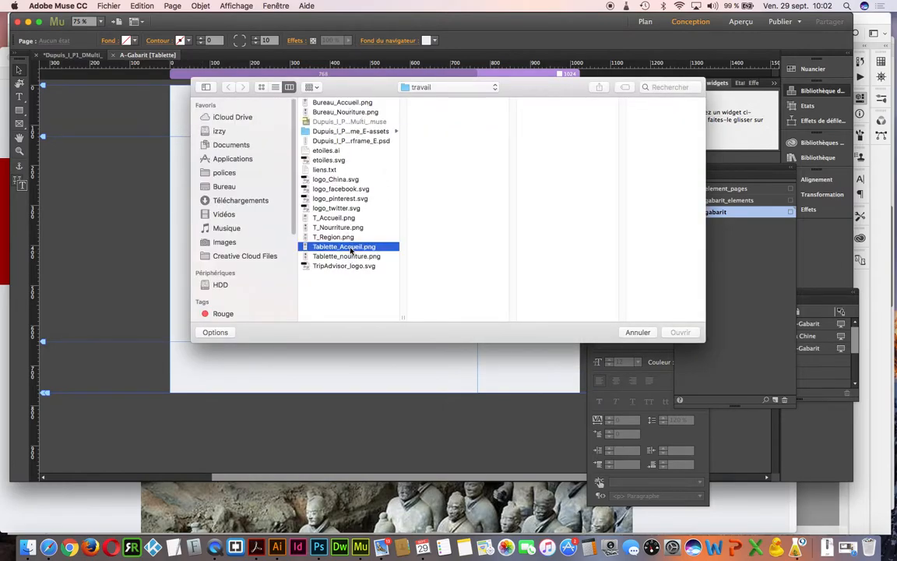
left_click(680, 333)
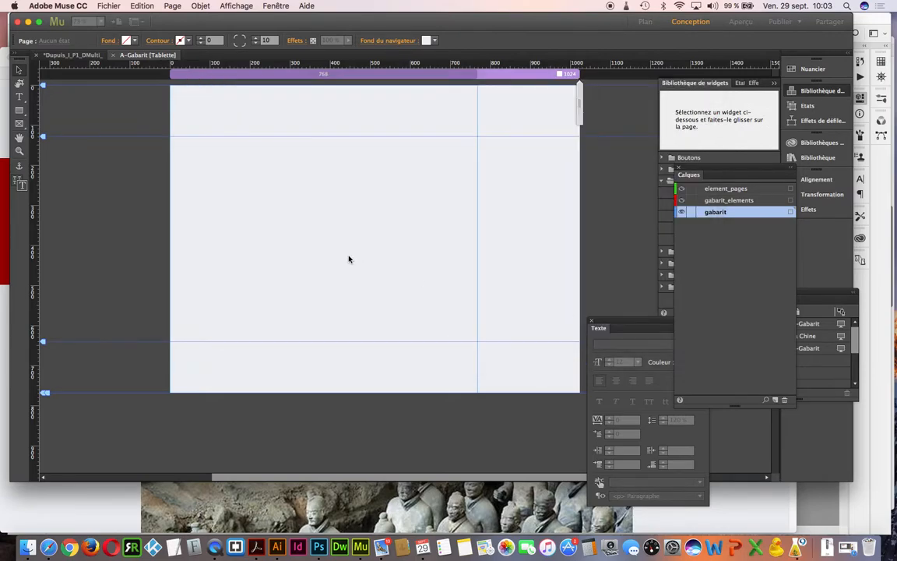
left_click(321, 241)
left_click_drag(335, 279, 221, 161)
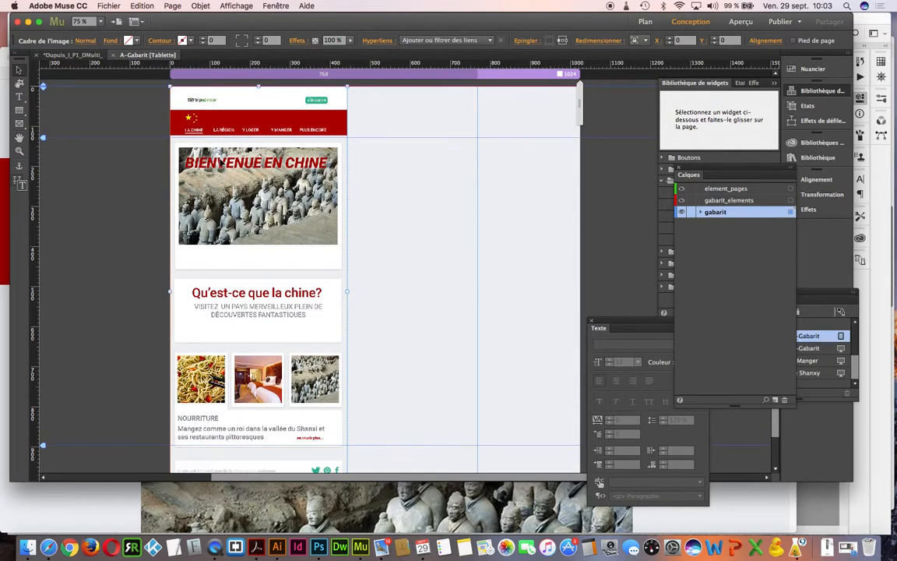
- Enlarge the placed mockup image to the full page width, then lock the gabarit layer and make gabarit_elements active
left_click(361, 231, "alt+super")
left_click(362, 232, "alt+super")
left_click(330, 213)
left_click_drag(358, 270, 461, 380)
left_click(481, 359)
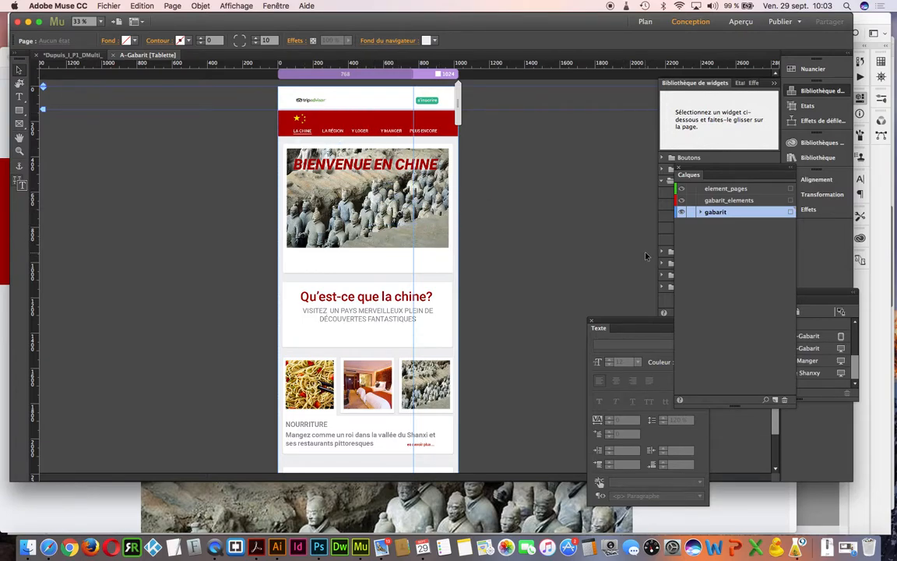
left_click(690, 213)
left_click(760, 202)
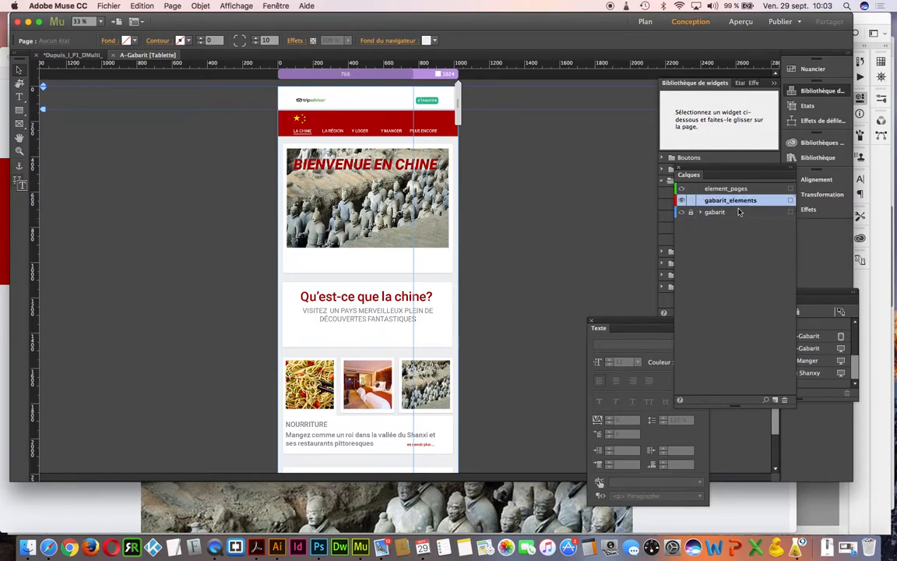
- Open the Poste de travail version of A-Gabarit and copy all objects on its gabarit_elements layer
left_click(74, 55)
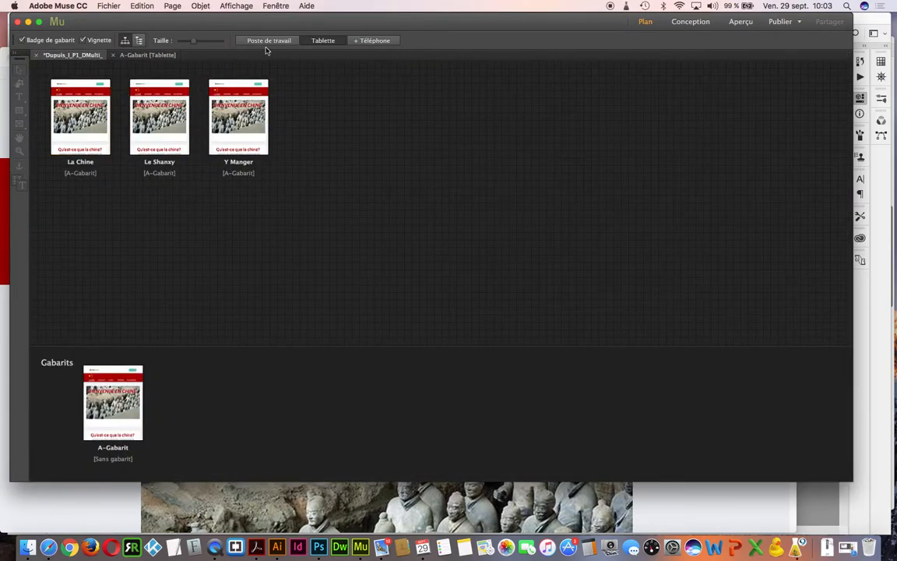
left_click(265, 43)
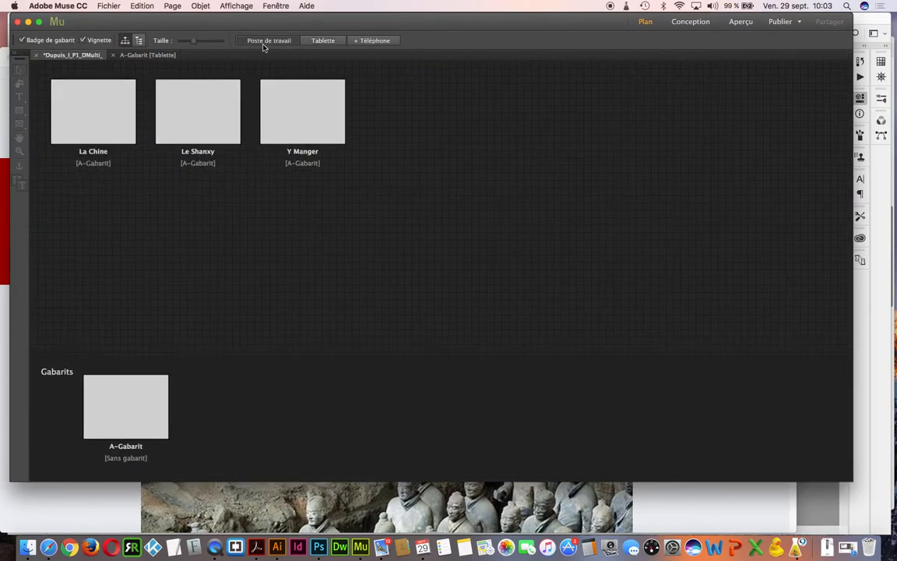
double_click(142, 400)
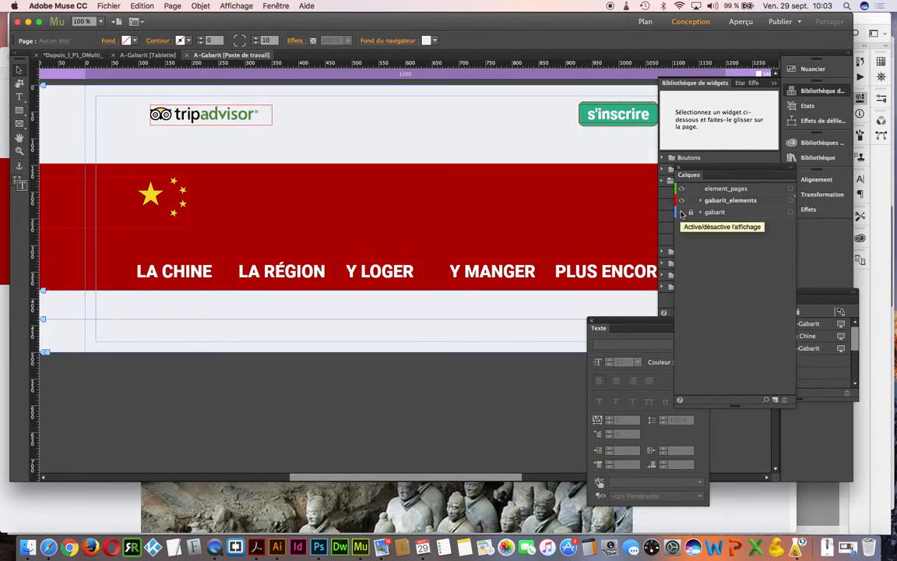
left_click(714, 201)
left_click(701, 201)
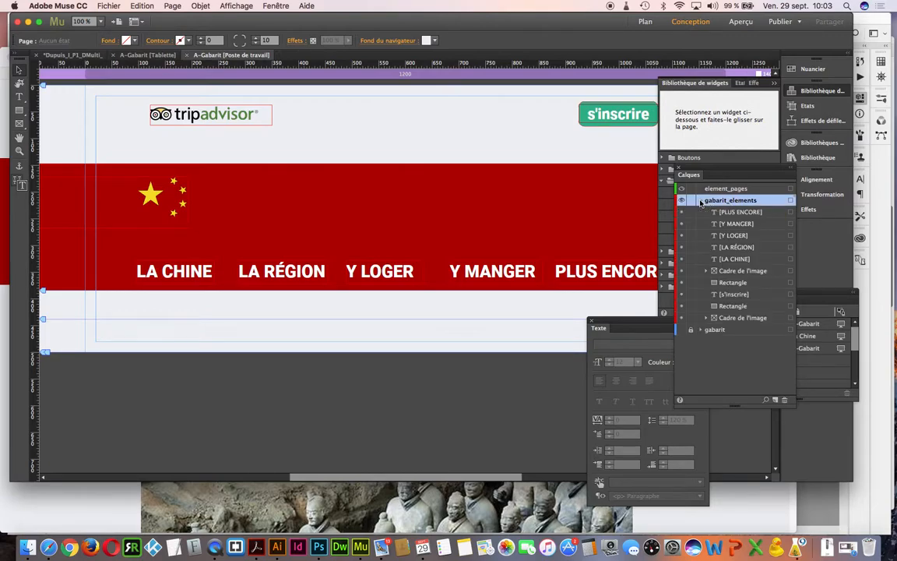
left_click(701, 202)
left_click(709, 189)
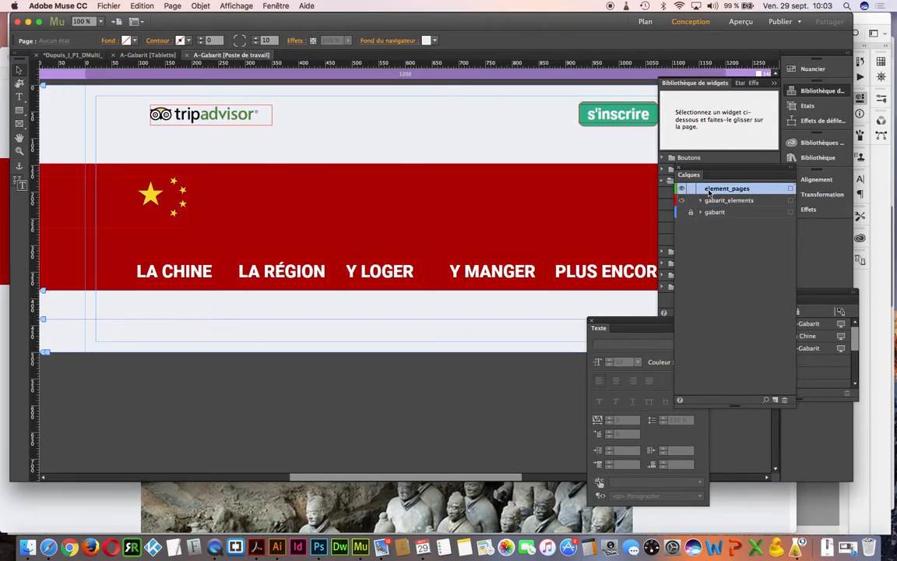
left_click(706, 201)
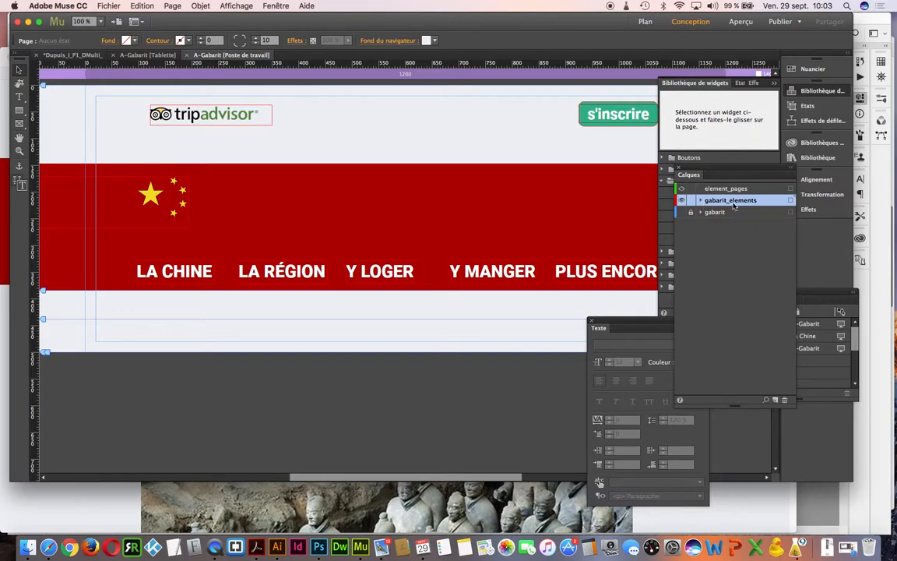
left_click(792, 202)
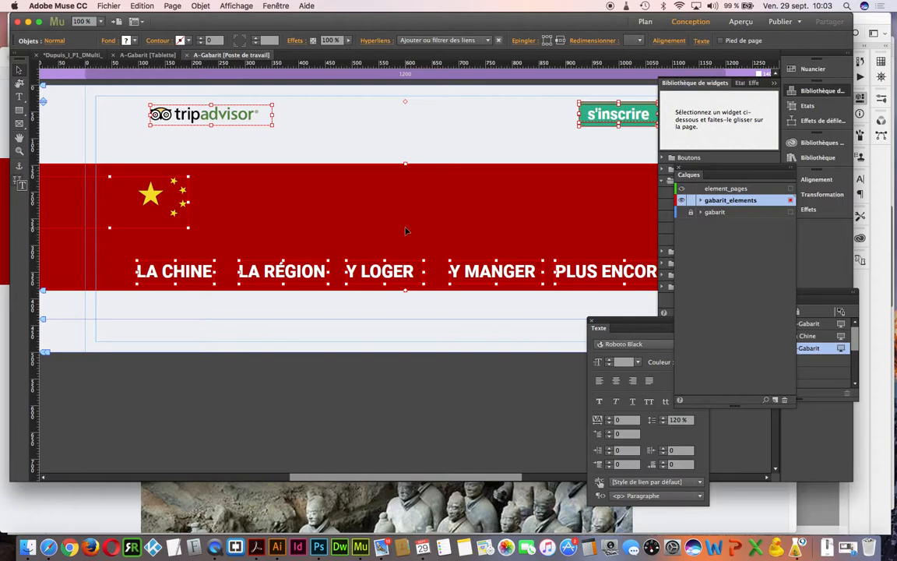
- Paste the copied header elements onto the tablet master's gabarit_elements layer and move them up to the top of the page
left_click(147, 56)
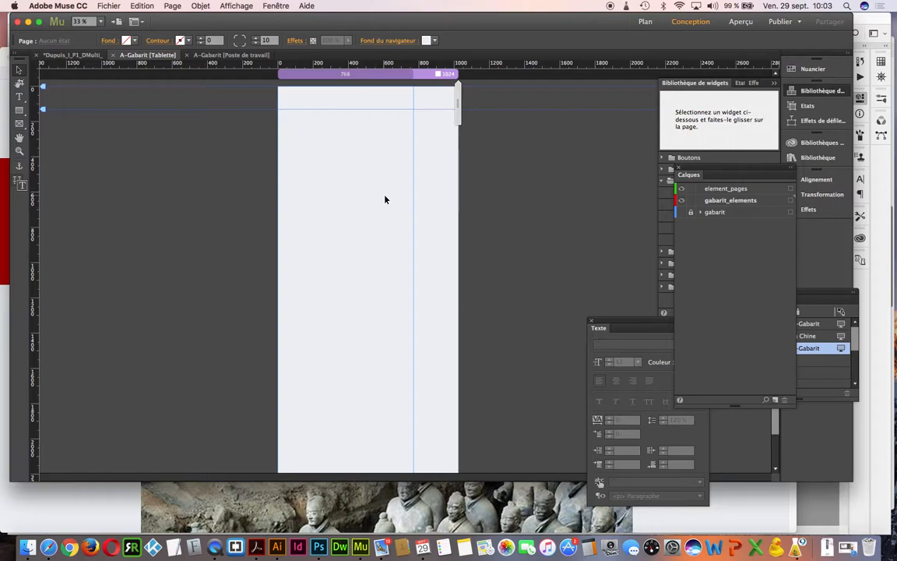
left_click(728, 201)
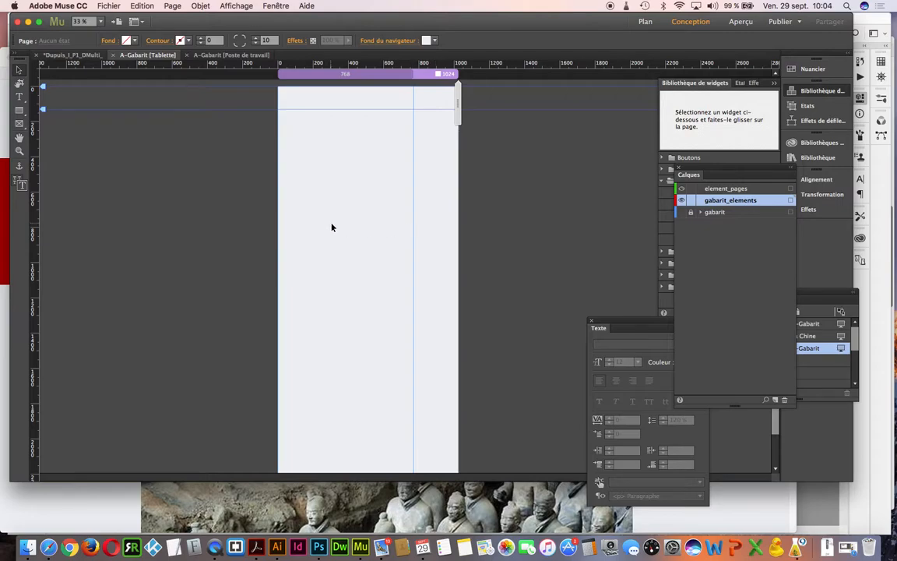
key("super+v")
left_click_drag(382, 265, 382, 126)
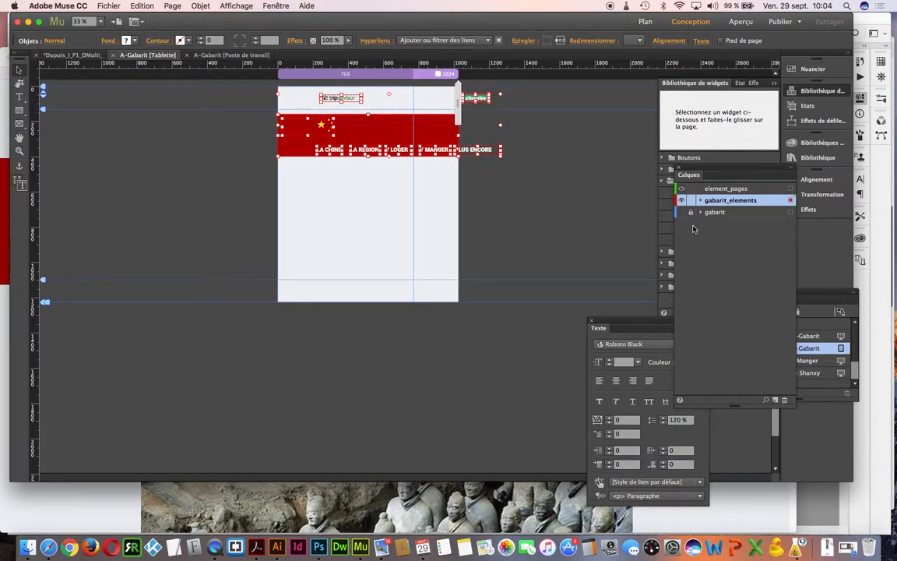
- Show the gabarit layer again and set the pasted red banner rectangle's fill to none
left_click(684, 212)
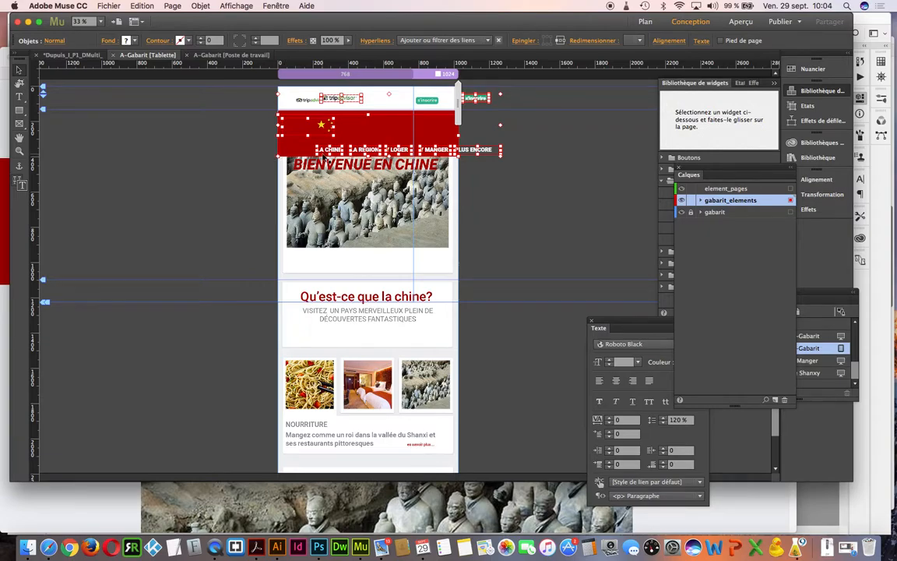
left_click(507, 174)
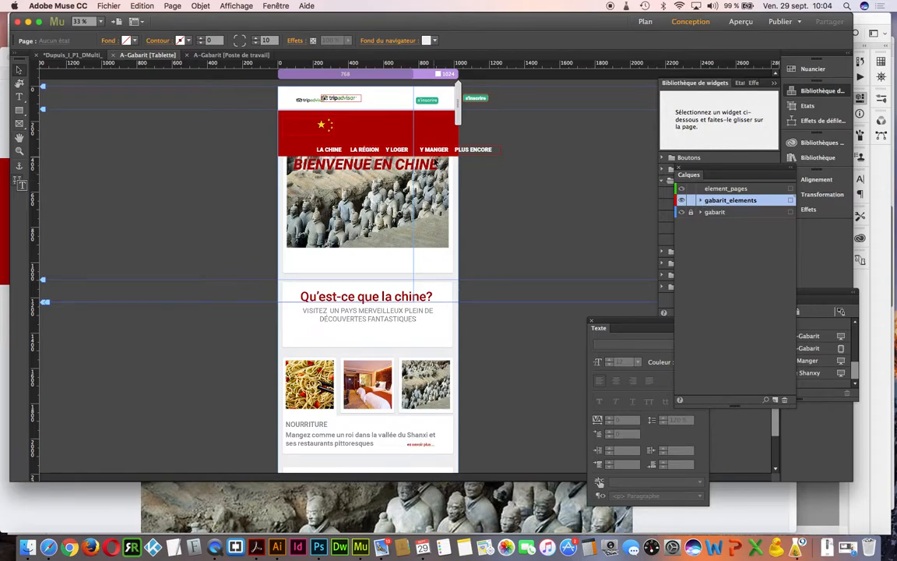
left_click(397, 142)
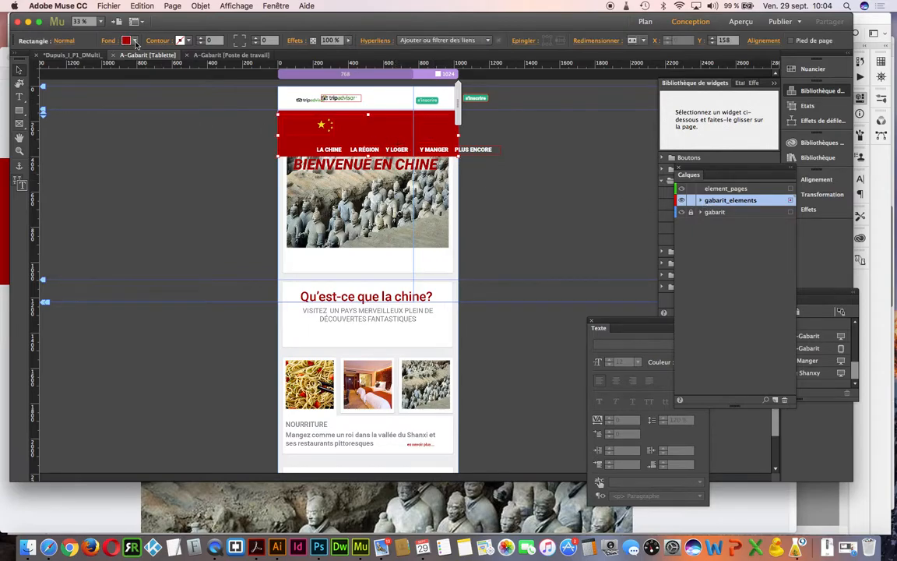
left_click(135, 44)
left_click(252, 56)
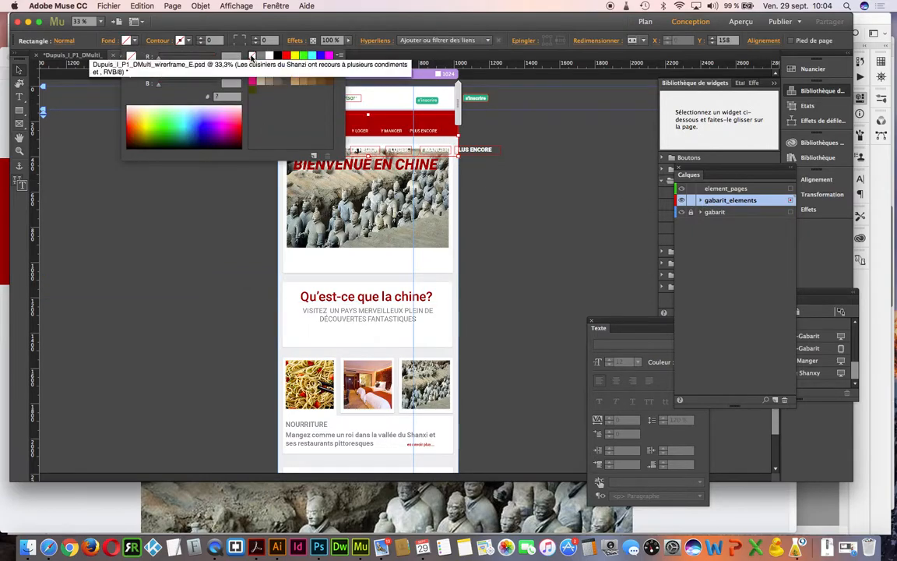
left_click(180, 222)
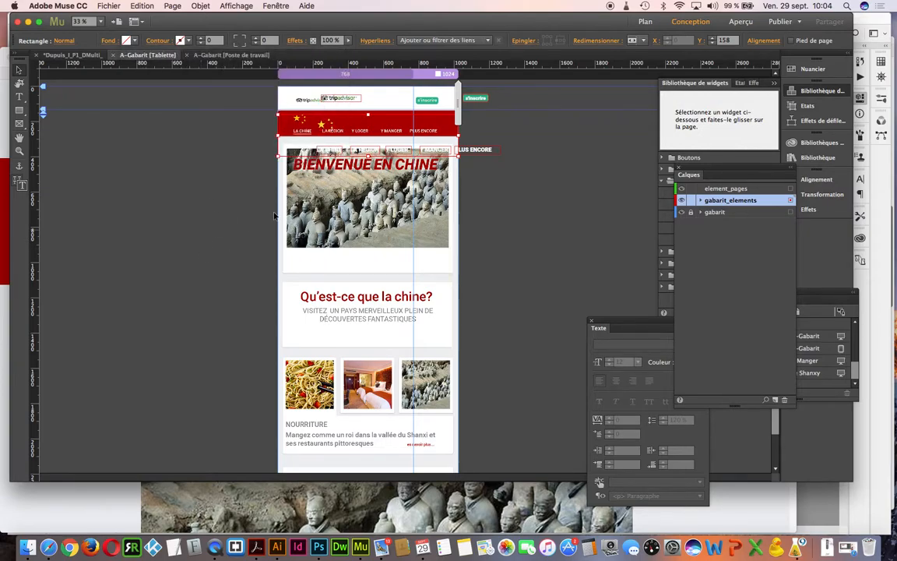
- Move and scale the pasted TripAdvisor logo to match the logo in the tablet mockup
left_click(336, 184, "super")
left_click(335, 168, "super")
left_click_drag(295, 179, 141, 237)
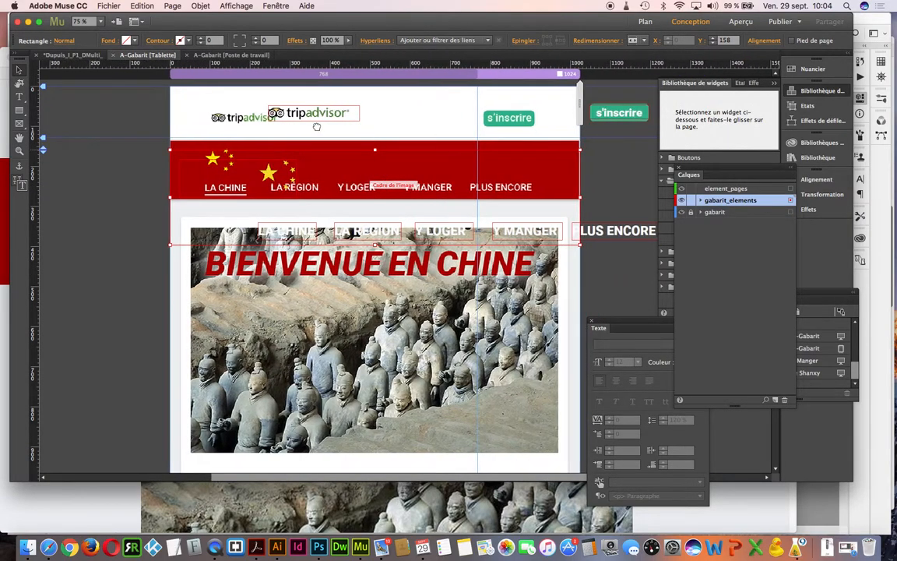
left_click_drag(317, 113, 290, 123)
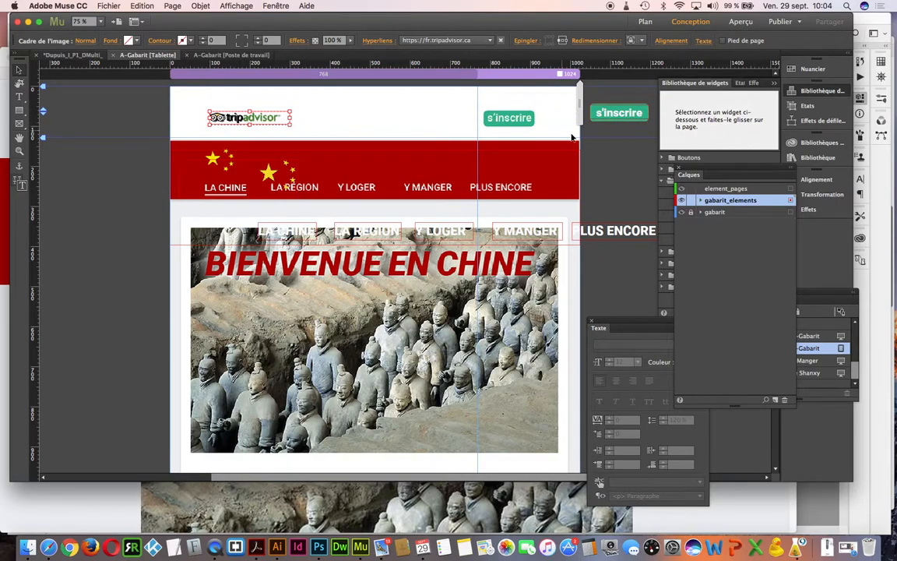
- Move the pasted s'inscrire button with its text onto the mockup's green button
left_click(624, 116)
left_click_drag(633, 121, 517, 128)
left_click(605, 133)
- Resize the s'inscrire button's green rectangle to match the button in the mockup
left_click(557, 127, "super")
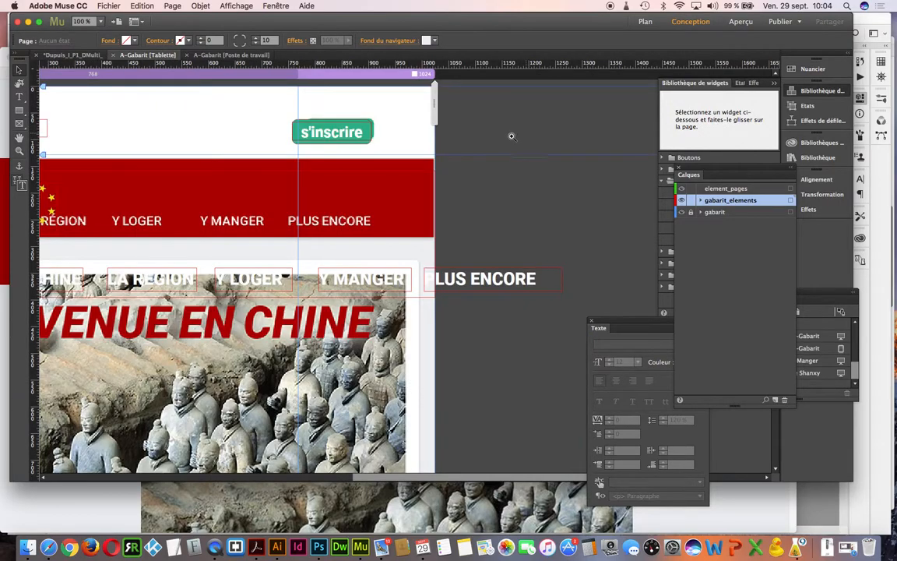
left_click(395, 146, "super")
left_click(386, 152, "super")
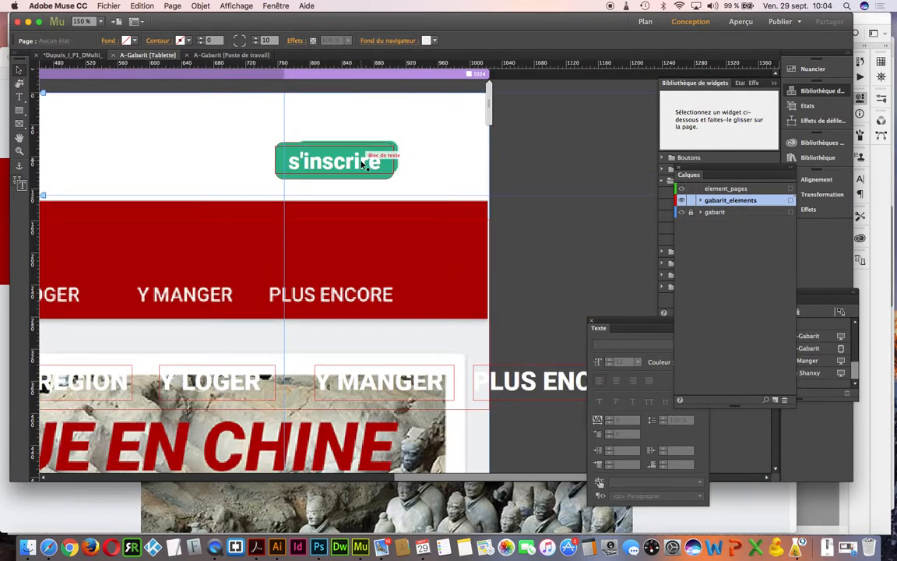
left_click(362, 164)
left_click(294, 161)
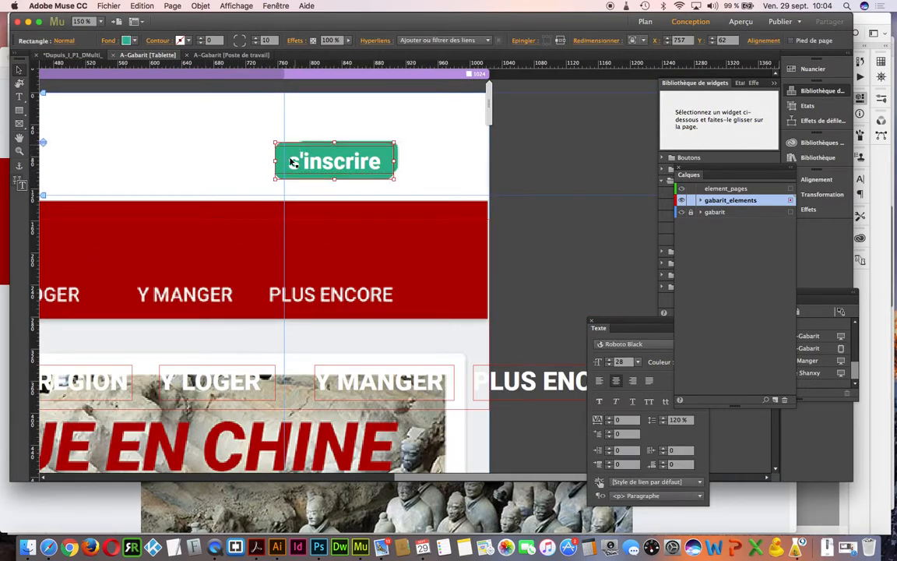
left_click_drag(276, 164, 301, 165)
mouse_move(396, 158)
left_mouse_down()
mouse_move(374, 158)
mouse_move(396, 158)
left_mouse_up()
- Move and narrow the s'inscrire text block over the green button and set its font size to 24
left_click(352, 167)
left_click_drag(338, 166, 347, 163)
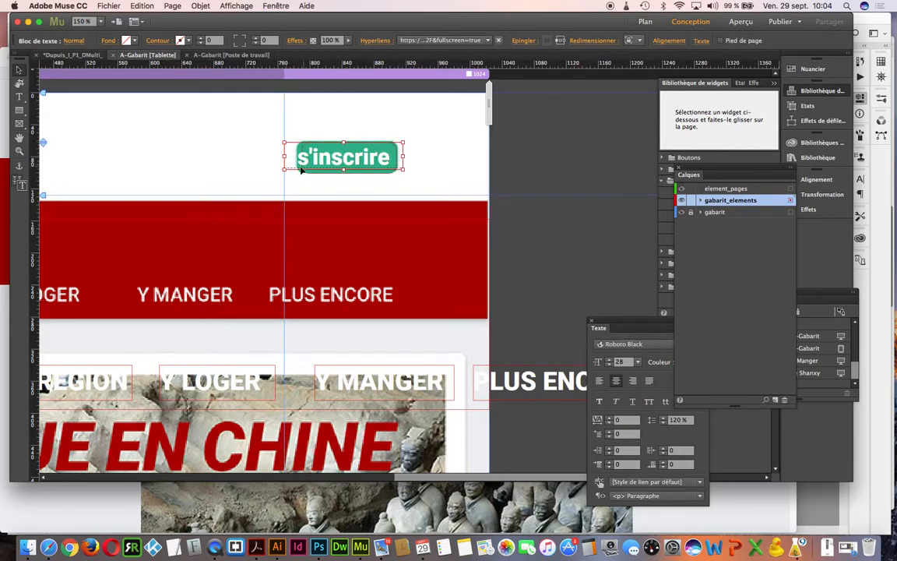
left_click_drag(283, 170, 299, 170)
left_click(702, 43)
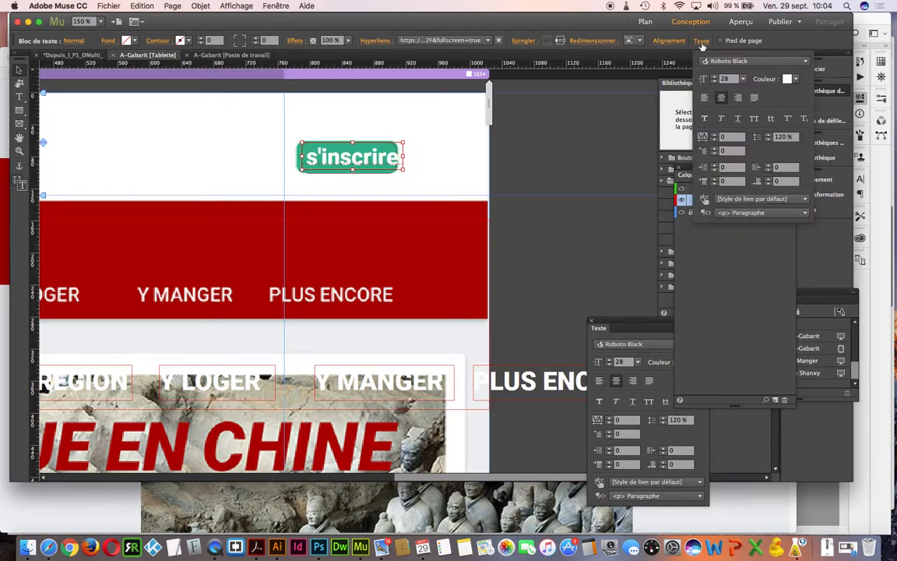
left_click(716, 81)
left_click(715, 82)
left_click(715, 82)
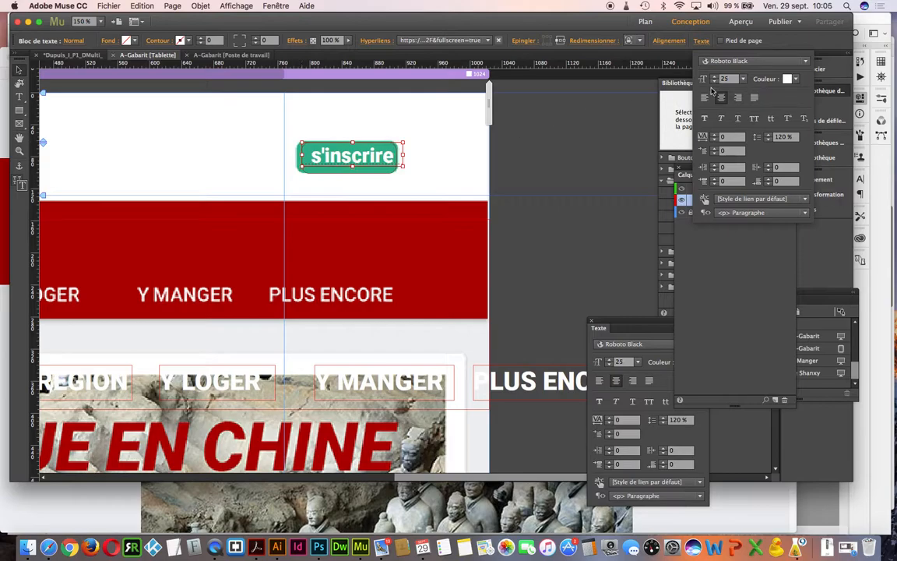
left_click(715, 82)
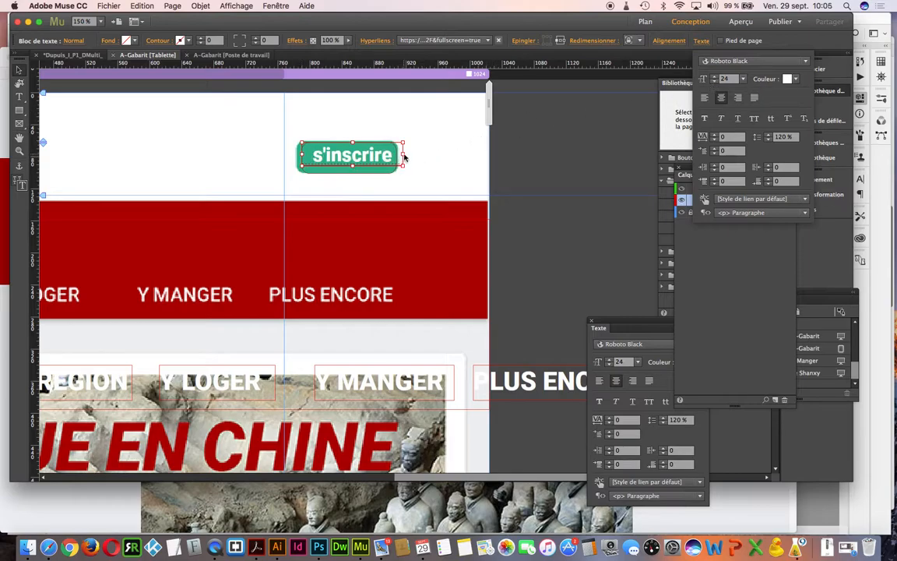
left_click(381, 159)
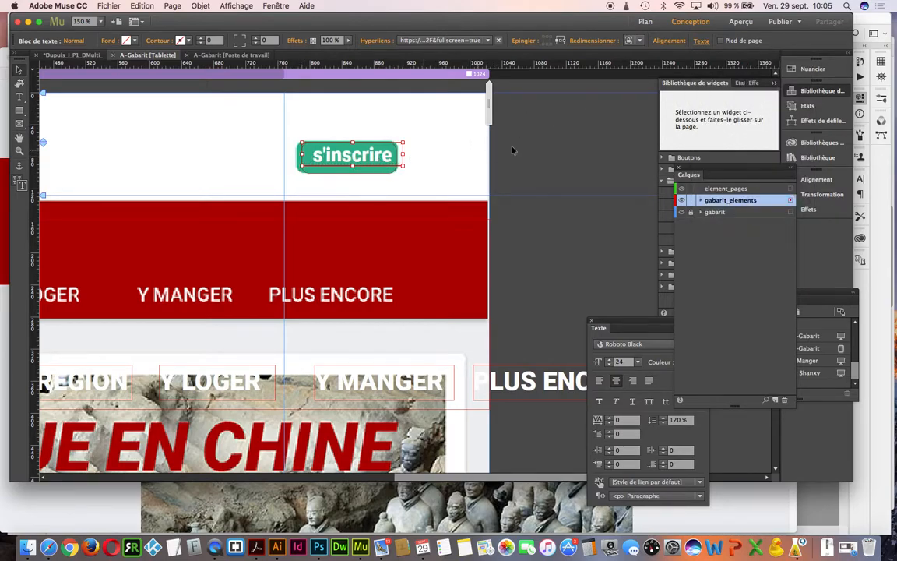
- Fine-tune the green rectangle's edge and align the s'inscrire text block with the button
left_click(354, 171)
left_click_drag(297, 158, 296, 159)
left_click(400, 160)
left_click(372, 163)
left_click_drag(367, 158, 362, 162)
key("Up")
key("Up")
key("Up")
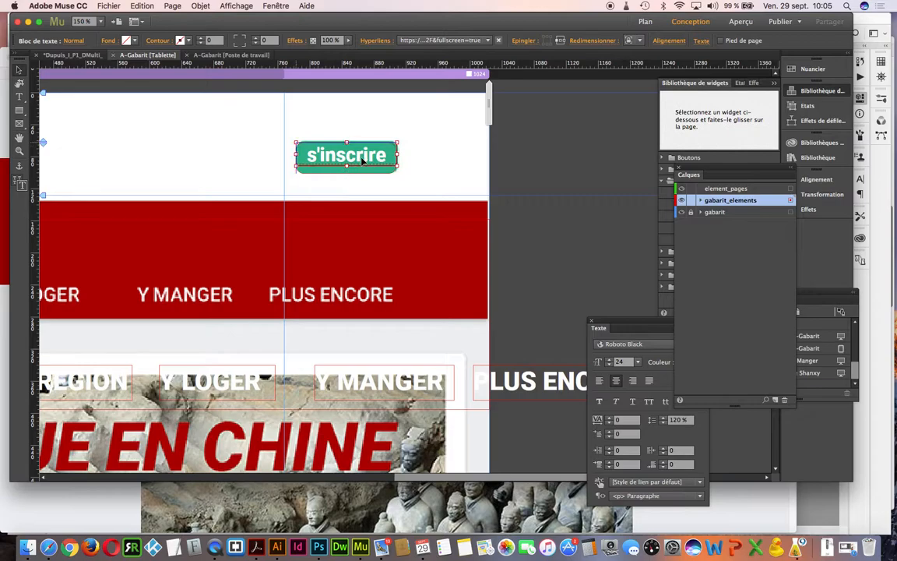
left_click(478, 171)
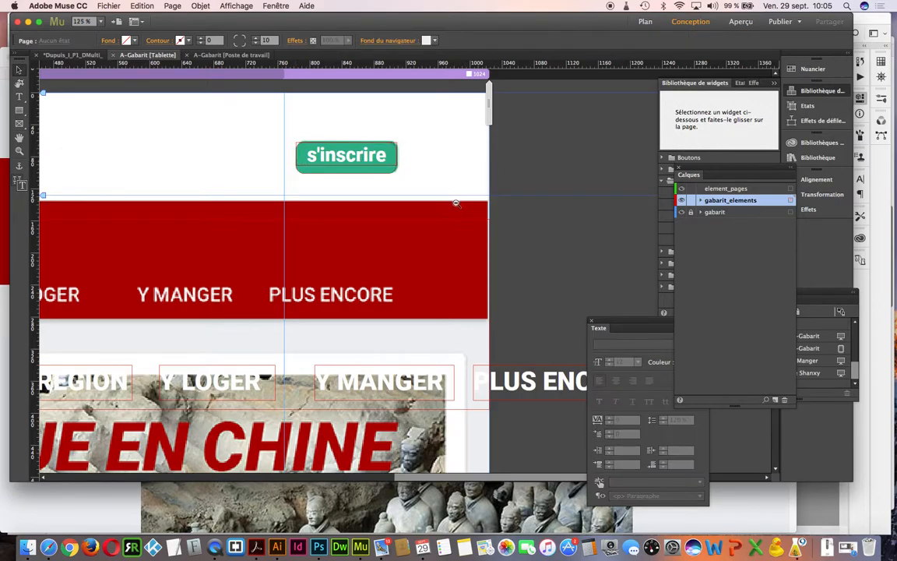
- Move the five menu texts, LA CHINE to PLUS ENCORE, onto the matching labels in the mockup's red banner
left_click(455, 203, "alt+super")
left_click(441, 210, "alt+super")
left_click(417, 218, "alt+super")
left_click_drag(342, 244, 586, 229)
left_click(277, 224)
left_click_drag(294, 226, 236, 186)
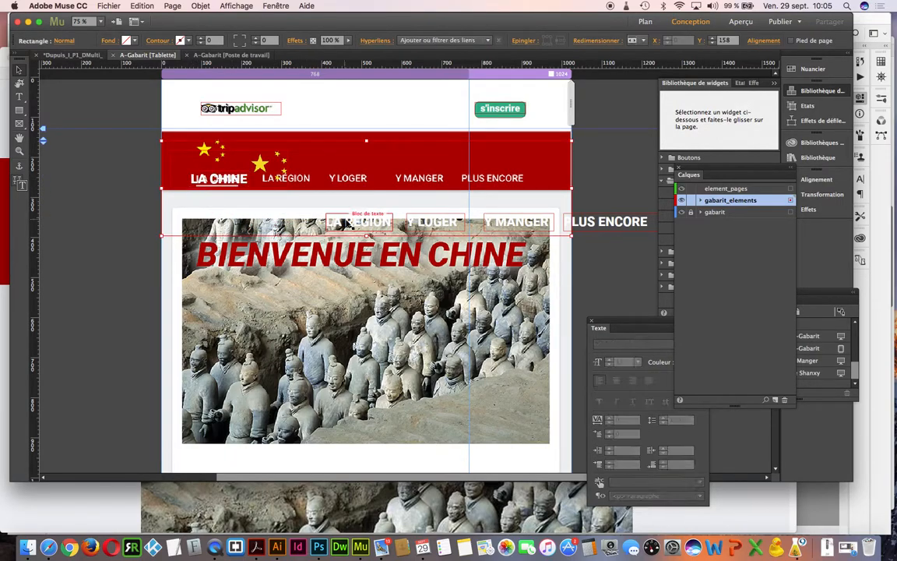
left_click_drag(354, 228, 290, 185)
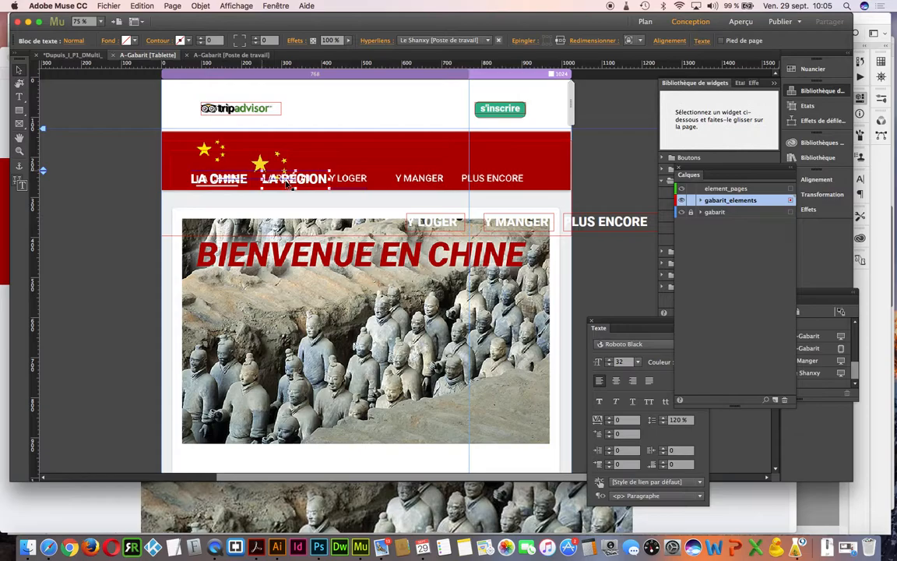
left_click_drag(418, 221, 335, 179)
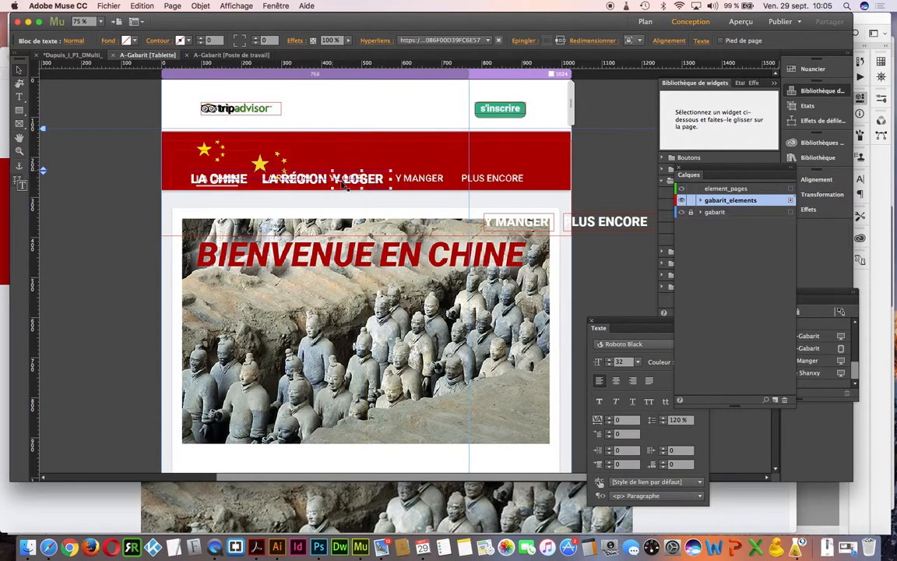
left_click_drag(504, 225, 410, 181)
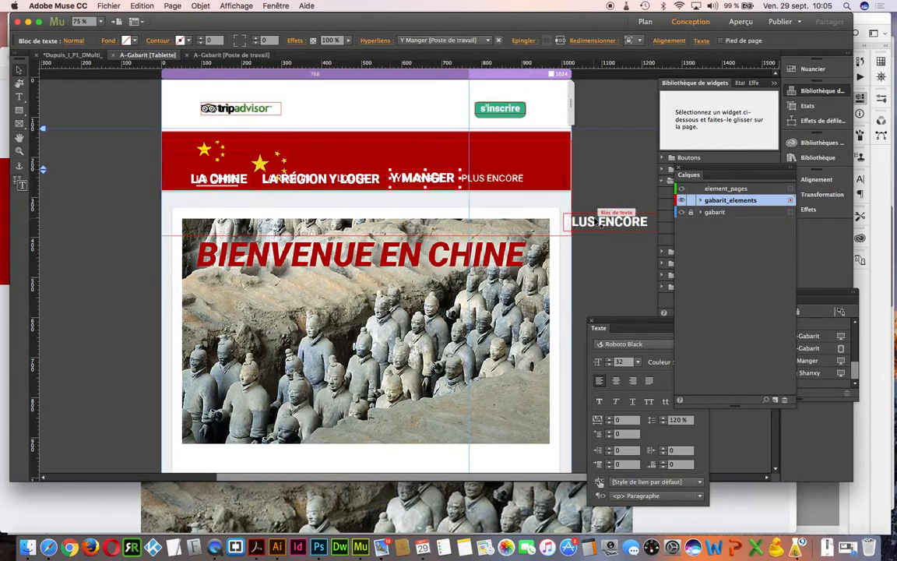
left_click_drag(611, 223, 500, 181)
- Set the font size of all five menu texts to 22
left_click(401, 177, "shift")
left_click(312, 179, "shift")
left_click(218, 178, "shift")
left_click(698, 42)
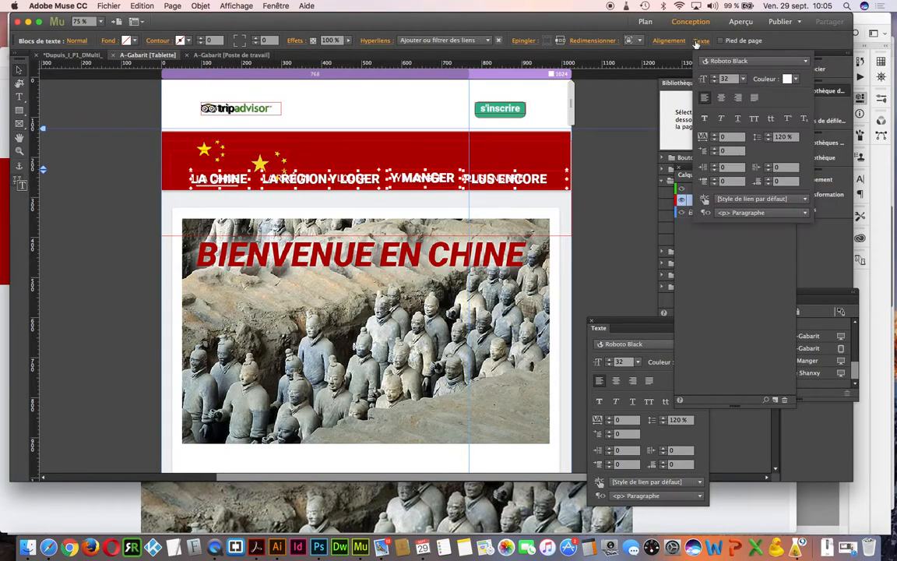
left_click(715, 81)
left_click(715, 81)
left_click(715, 81)
left_click(715, 81)
left_click(715, 81)
left_click(715, 81)
left_click(715, 81)
left_click(715, 81)
left_click(715, 81)
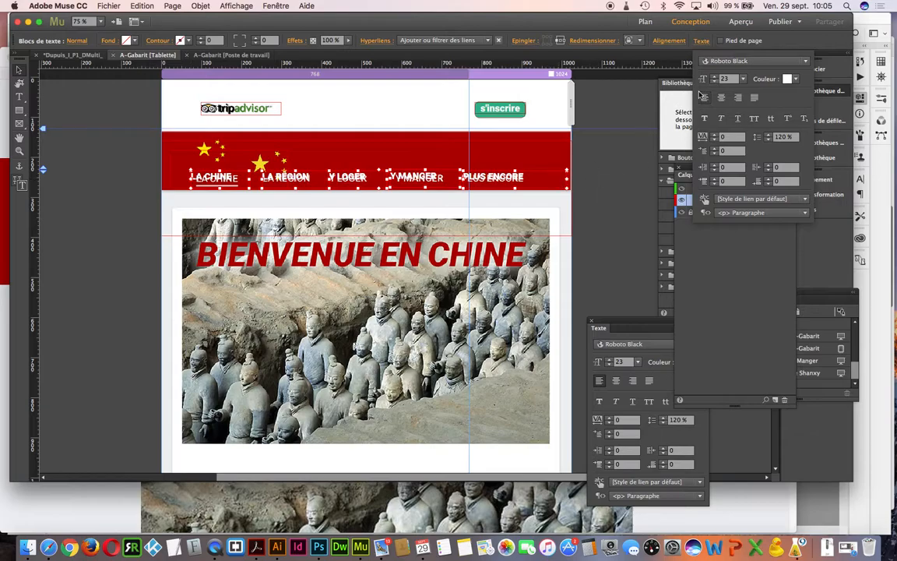
left_click(713, 82)
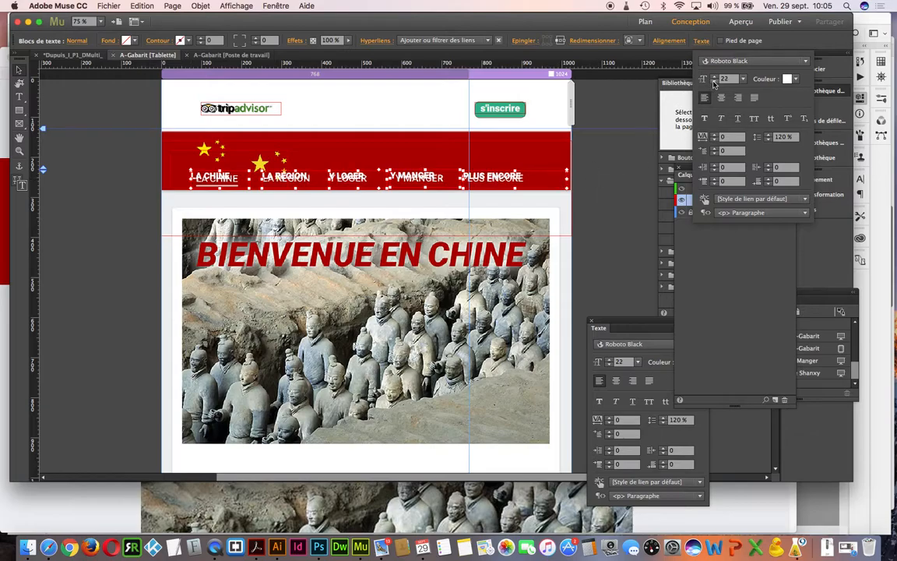
left_click(592, 161)
- Align each of the five menu texts precisely with its label in the mockup
left_click(530, 185, "super")
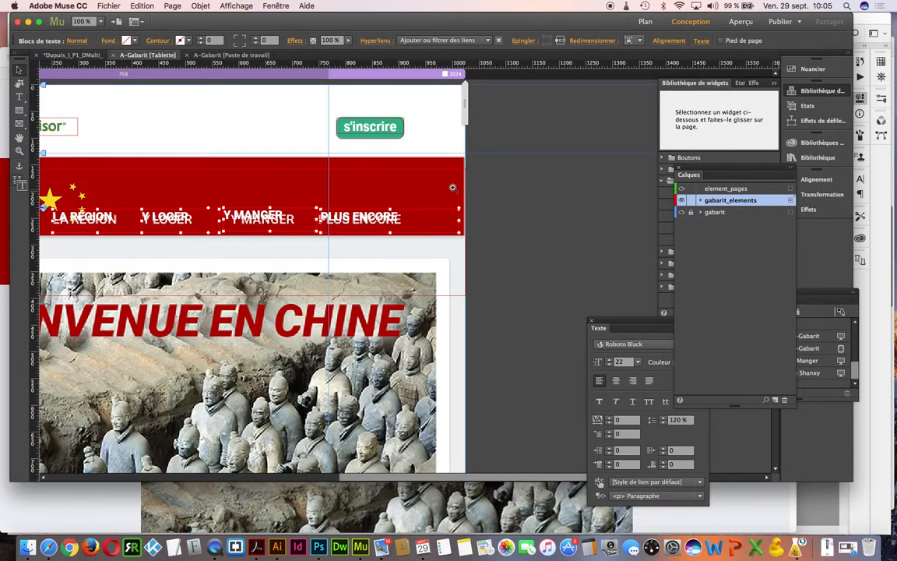
left_click(359, 196, "super")
left_click(567, 247)
left_click_drag(380, 258, 378, 261)
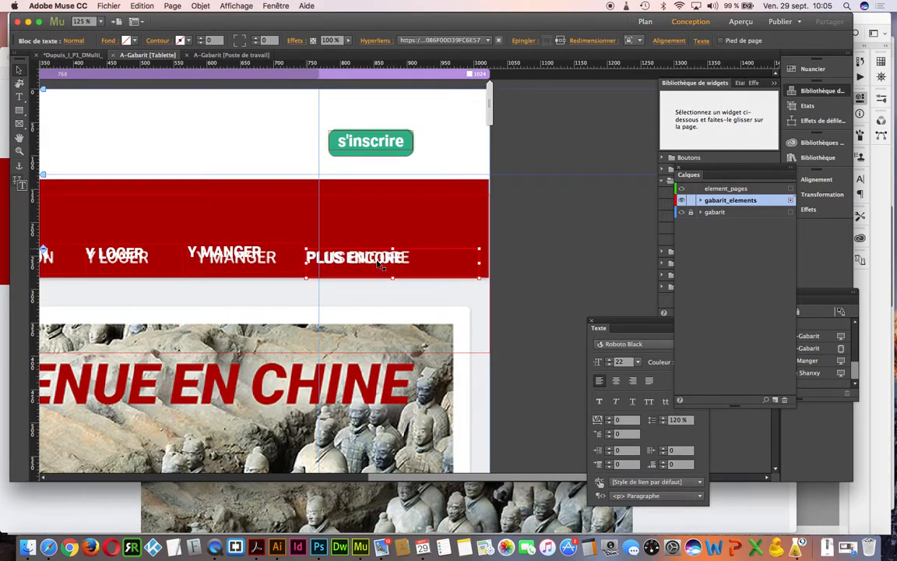
left_click_drag(243, 255, 257, 259)
scroll(319, 258, "left", 5)
left_click(290, 249)
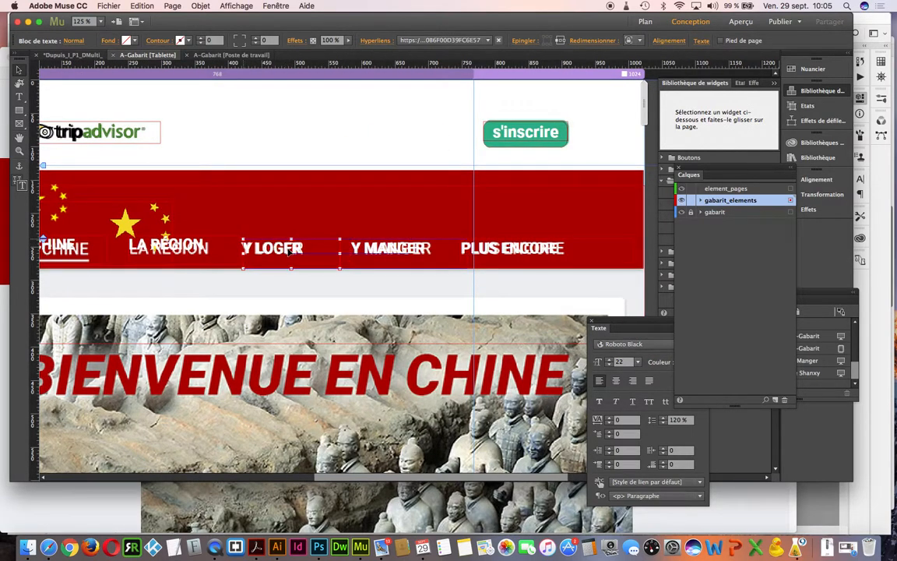
scroll(280, 256, "left", 4)
left_click(315, 253)
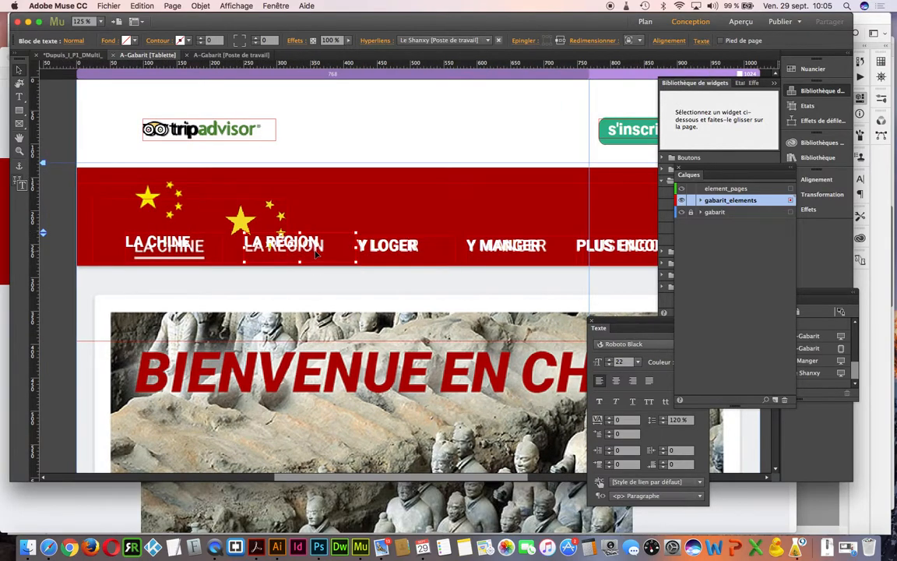
left_click_drag(320, 248, 326, 249)
left_click(171, 247)
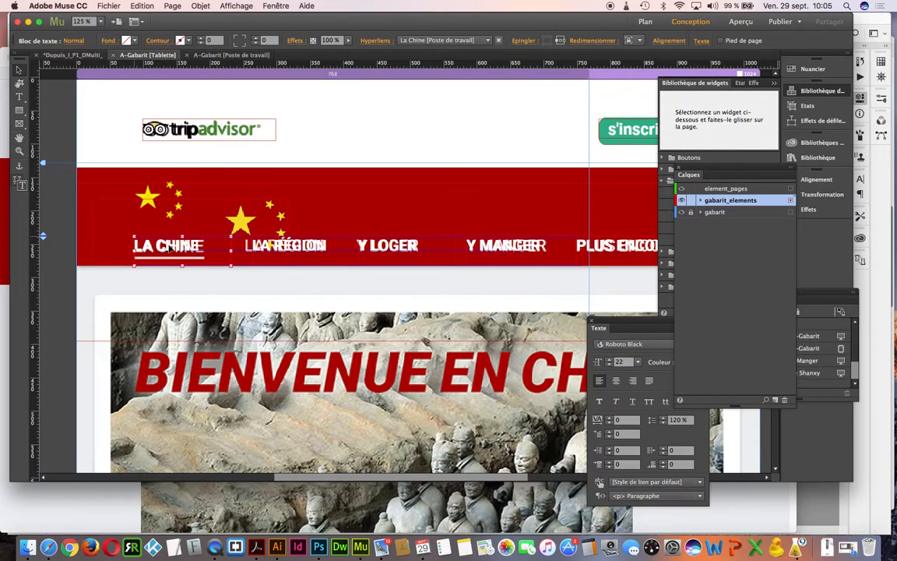
- Move and scale the pasted stars image to match the stars in the mockup's red banner
left_click(256, 223)
left_click_drag(246, 223, 152, 199)
left_click(173, 207)
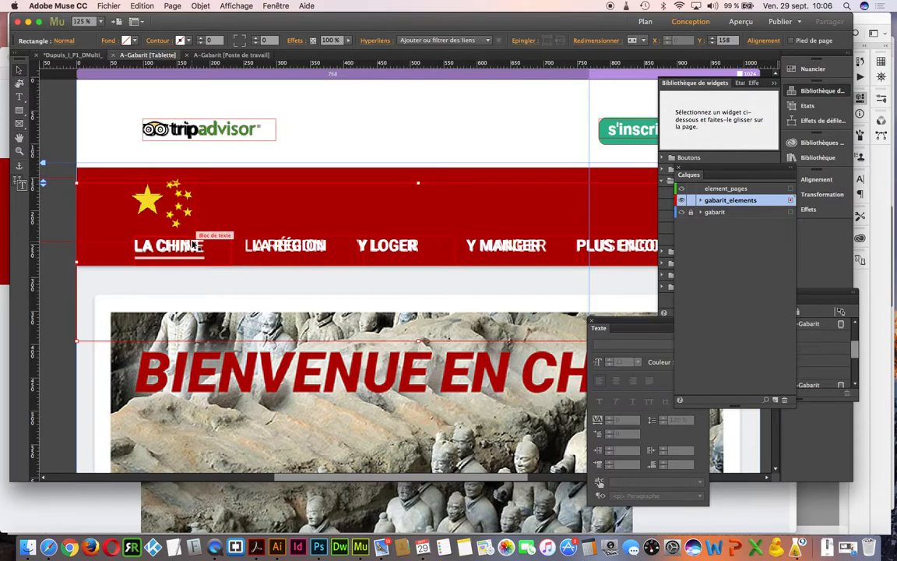
left_click(255, 149)
left_click(179, 188)
left_click_drag(194, 179, 149, 202)
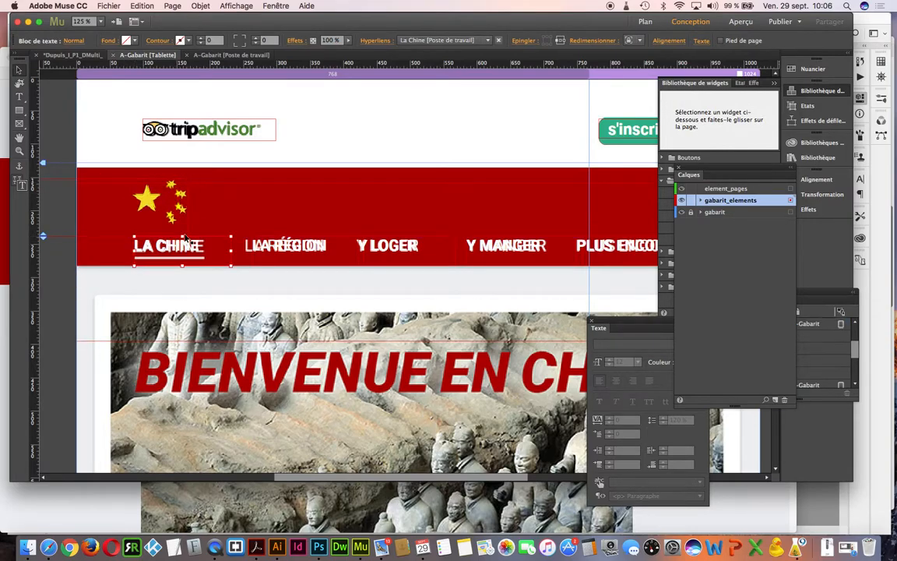
left_click_drag(187, 234, 182, 232)
left_click_drag(145, 205, 150, 205)
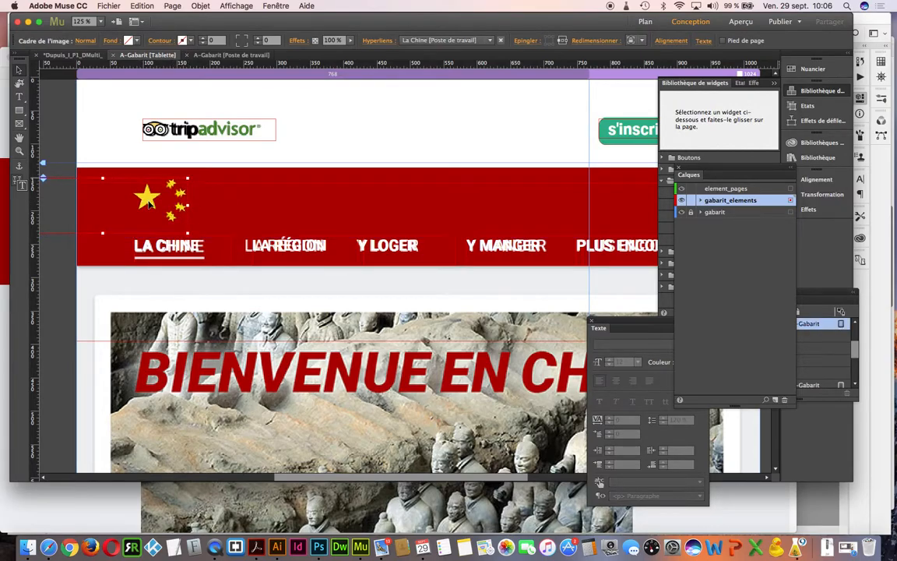
- Resize the unfilled banner rectangle vertically to match the mockup's red banner
left_click(303, 177)
left_click(78, 226)
left_click_drag(420, 344, 409, 274)
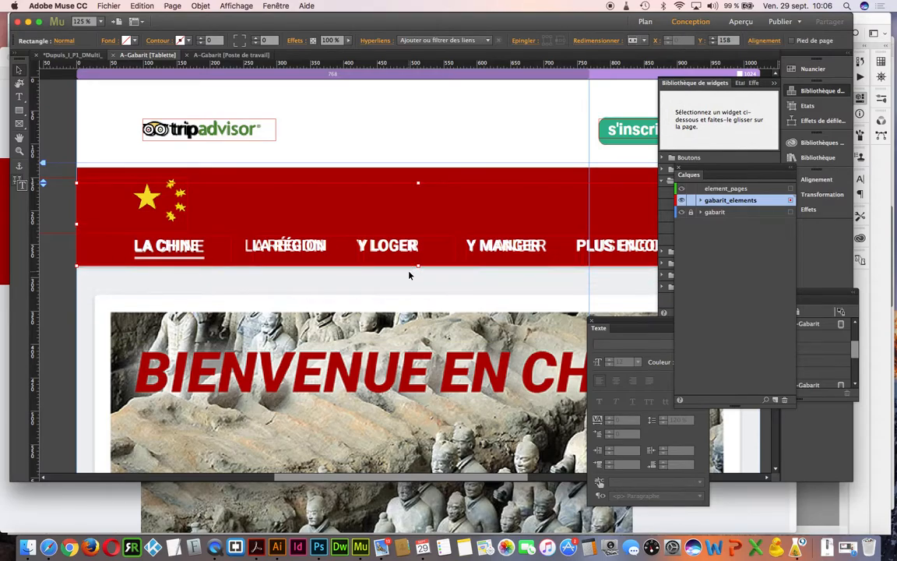
left_click_drag(419, 181, 417, 168)
left_click_drag(417, 168, 417, 168)
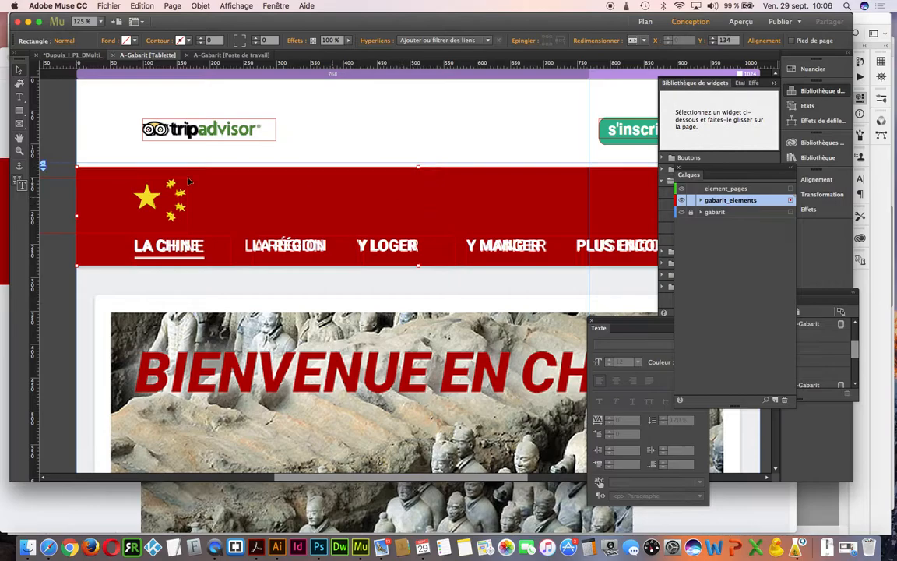
- Fill the banner rectangle with the red sampled from the mockup and hide the gabarit layer
left_click(106, 39)
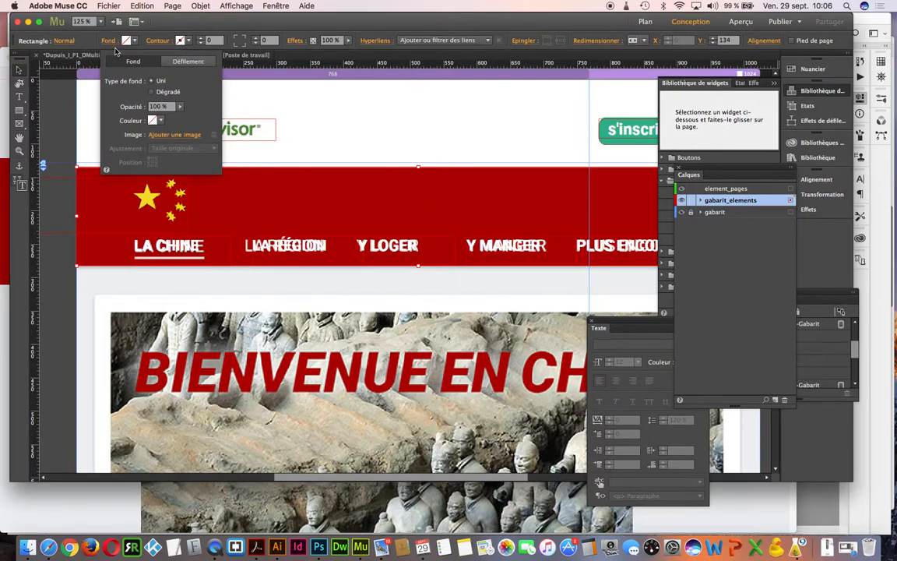
left_click(155, 120)
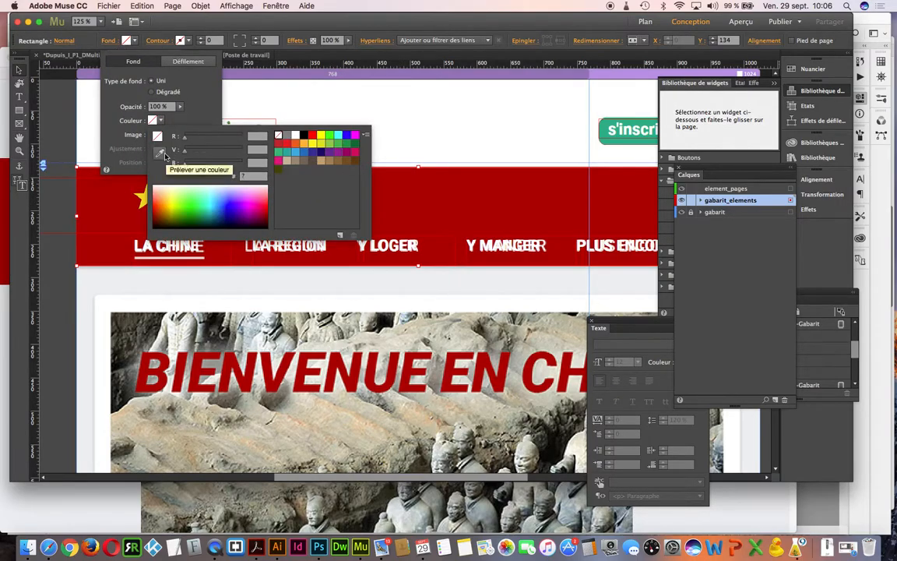
left_click(414, 201)
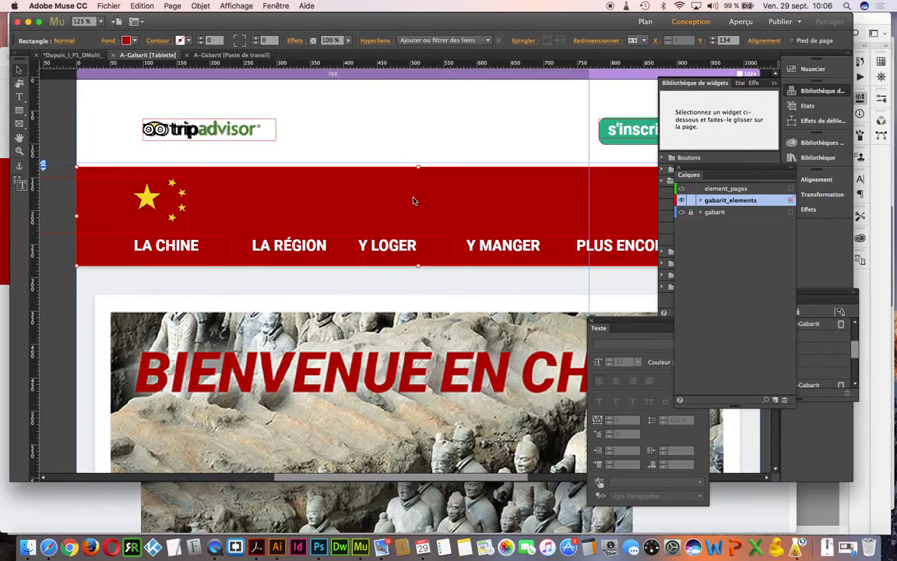
left_click(681, 213)
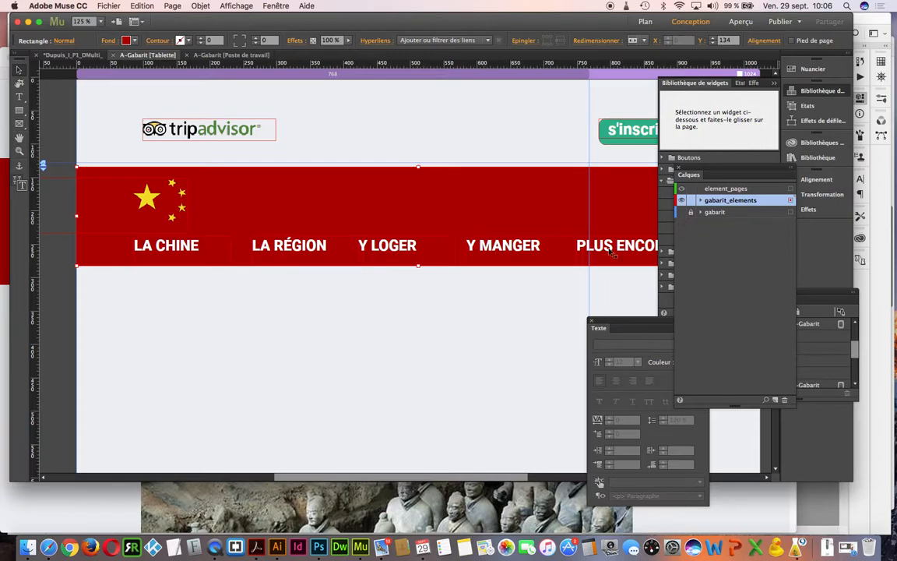
- Narrow the LA RÉGION text block so that it ends before the Y LOGER text
left_click(315, 251)
left_click_drag(364, 251, 355, 253)
left_click(470, 335)
left_click_drag(426, 329, 343, 331)
left_click(453, 266)
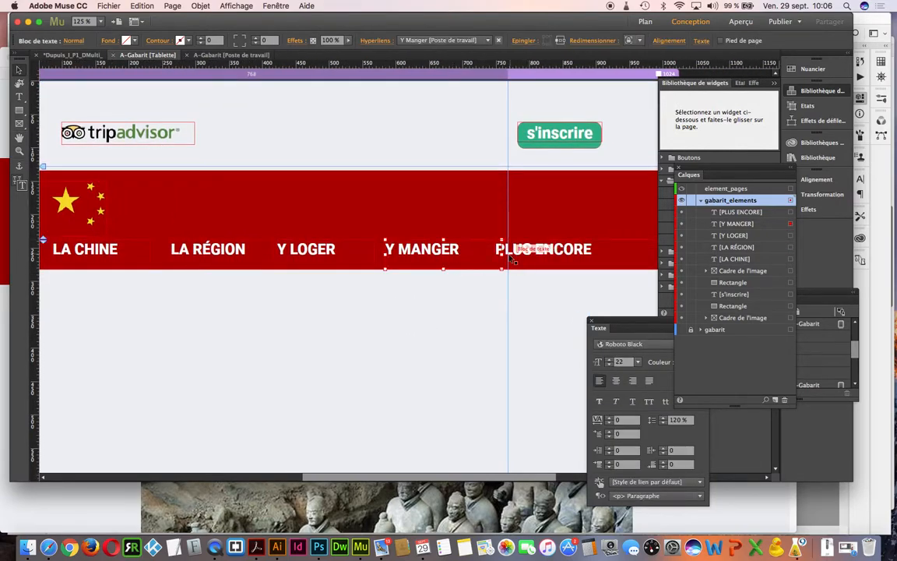
left_click(477, 311)
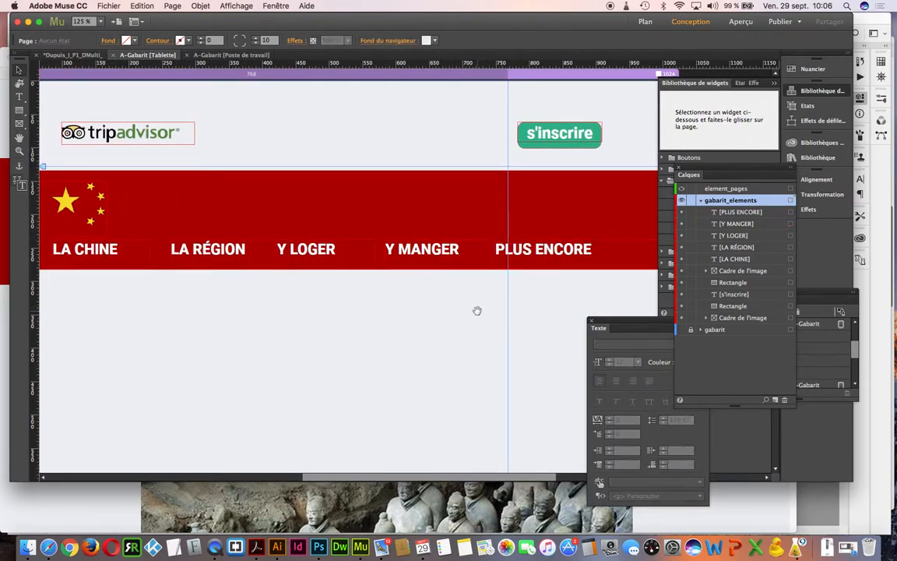
left_click(479, 313, "alt+super")
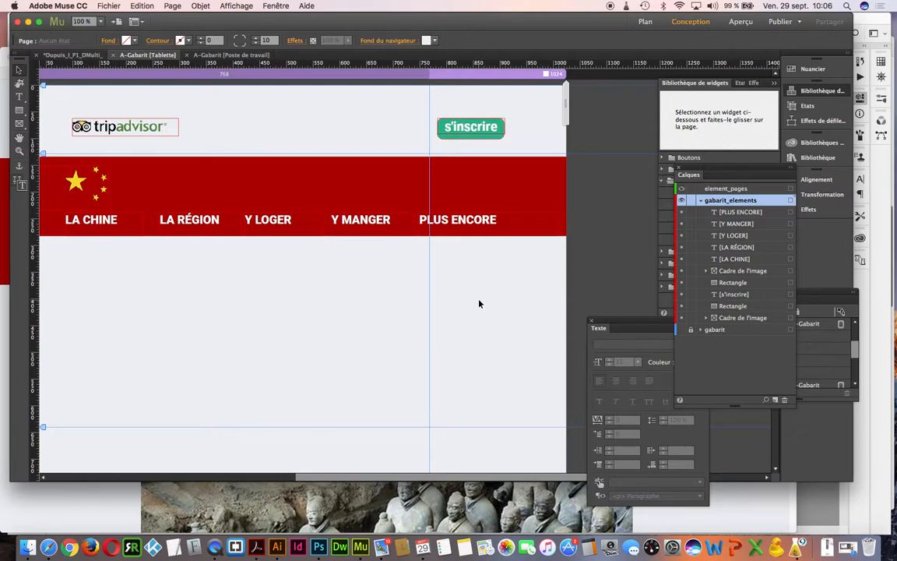
- Link the LA CHINE text to the Tablette page La Chine and the LA RÉGION text to the Tablette page Le Shanxy
left_click(98, 226)
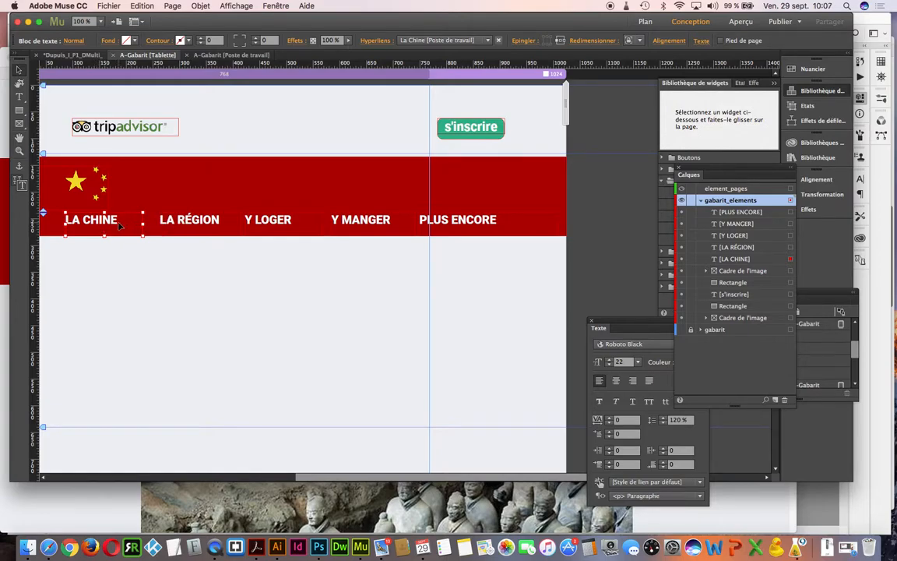
left_click(438, 43)
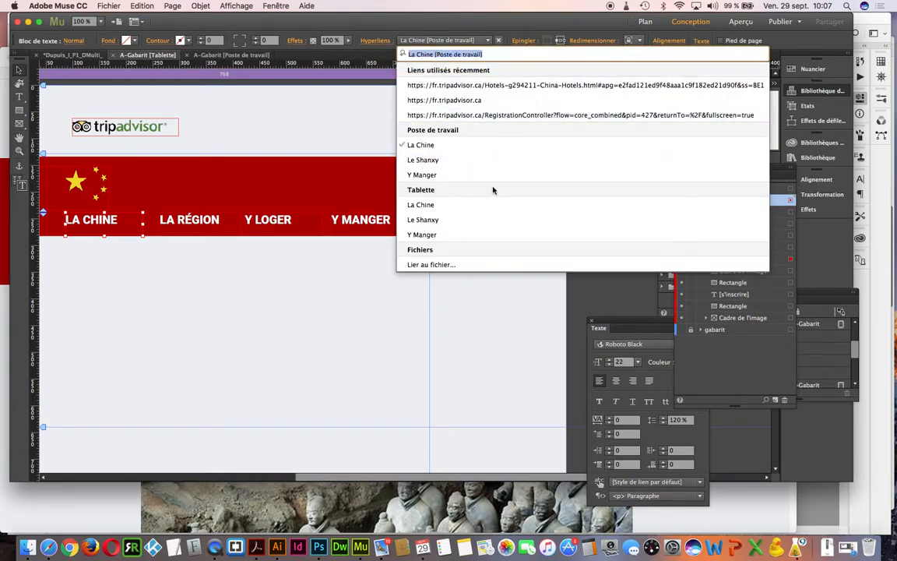
left_click(485, 205)
left_click(185, 226)
left_click(403, 41)
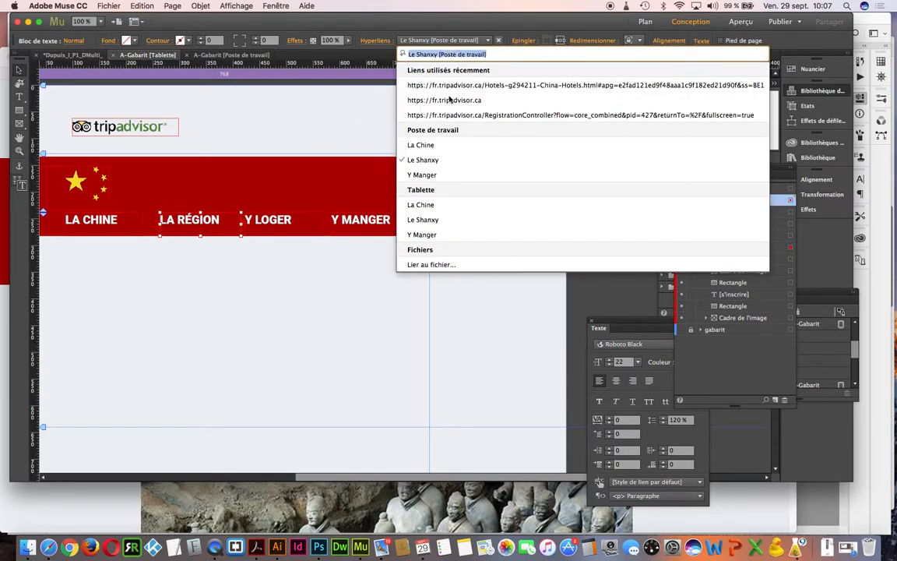
left_click(472, 220)
left_click(292, 236)
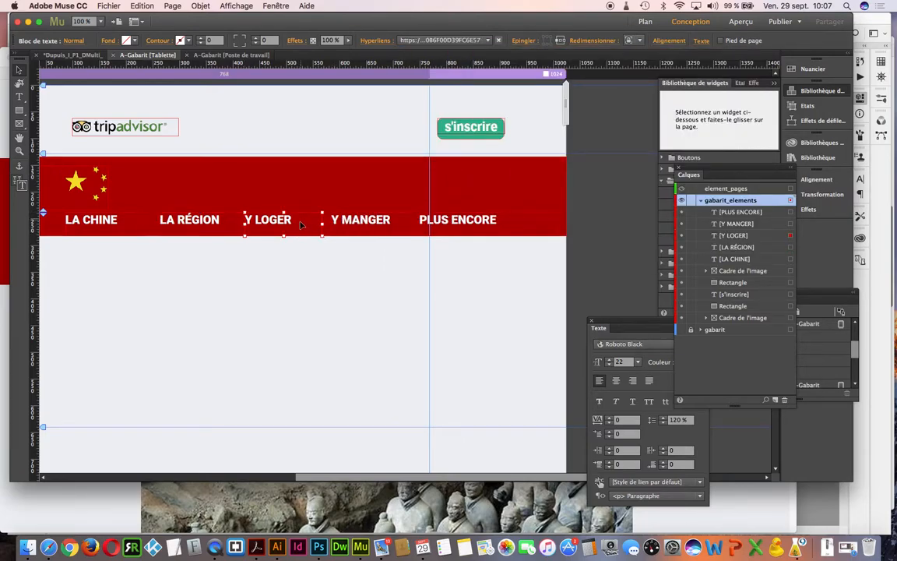
- Link the Y MANGER text to the Tablette page Y Manger
left_click(351, 221)
left_click(463, 41)
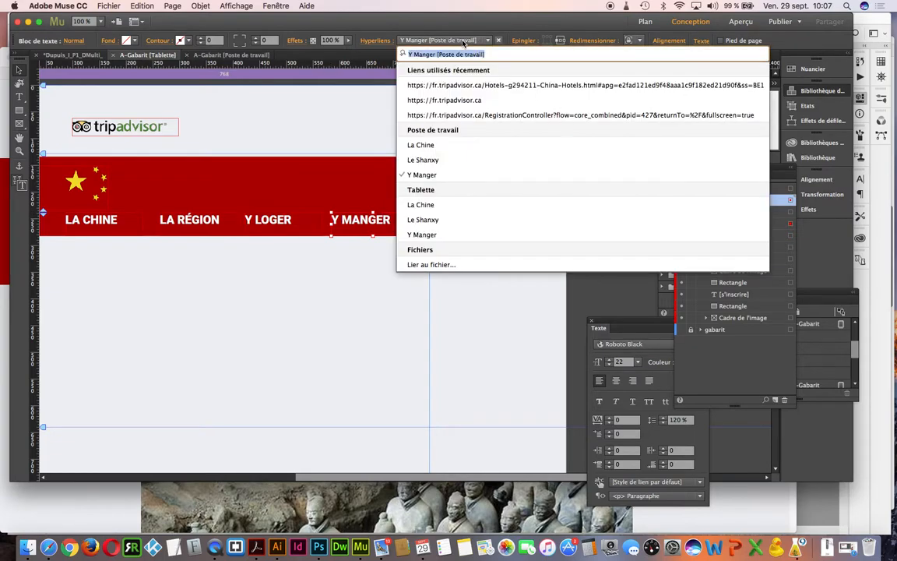
left_click(473, 234)
- Check the hyperlinks of the PLUS ENCORE text, s'inscrire button and tripadvisor logo, and save the site
left_click(476, 228)
left_click(470, 127)
left_click(161, 133)
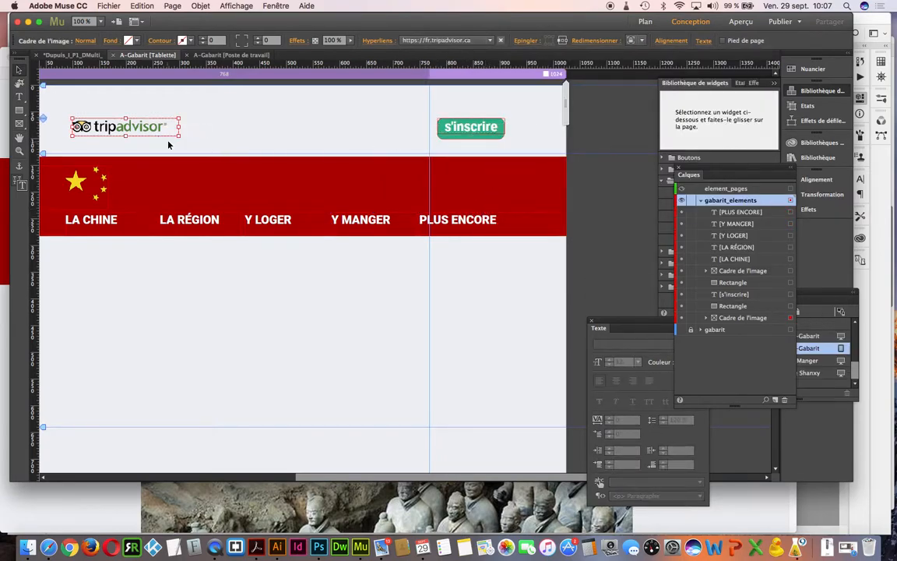
key("super+s")
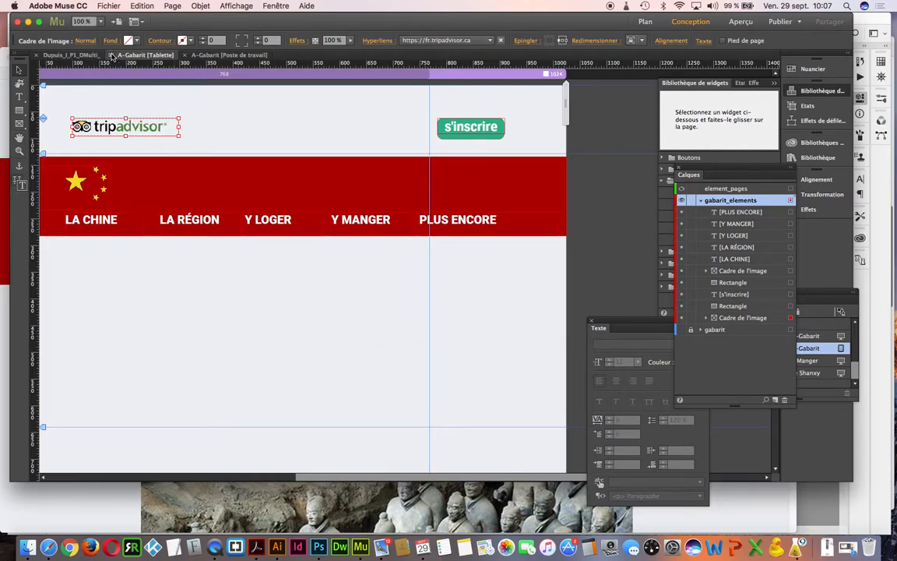
- Reopen the Tablette master A-Gabarit, lower the guide above the page bottom onto the bottom guides, and save the site
left_click(111, 56)
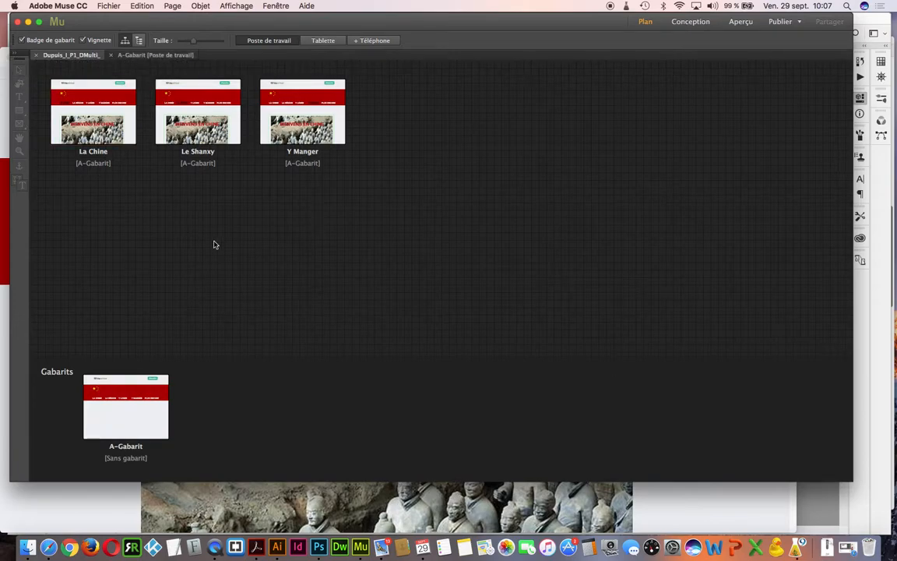
left_click(171, 56)
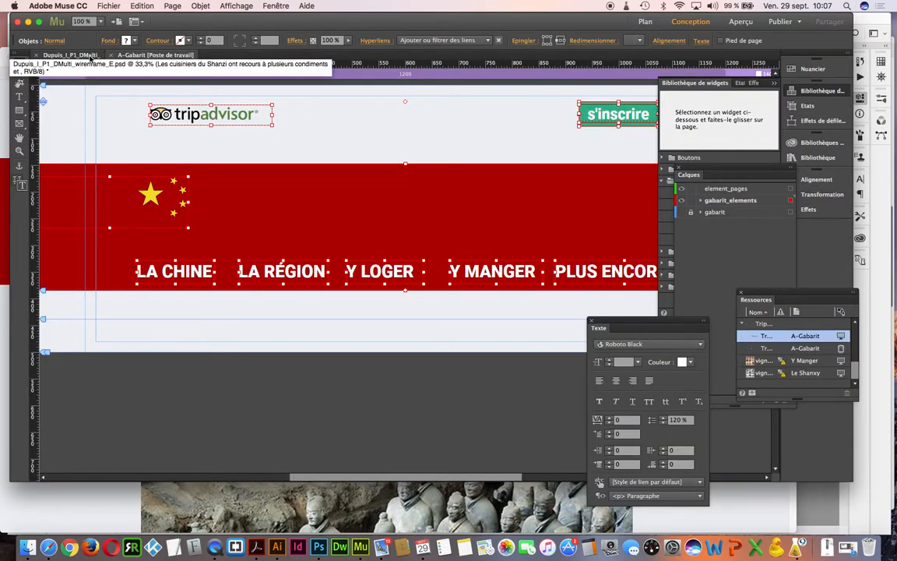
left_click(70, 55)
left_click(324, 41)
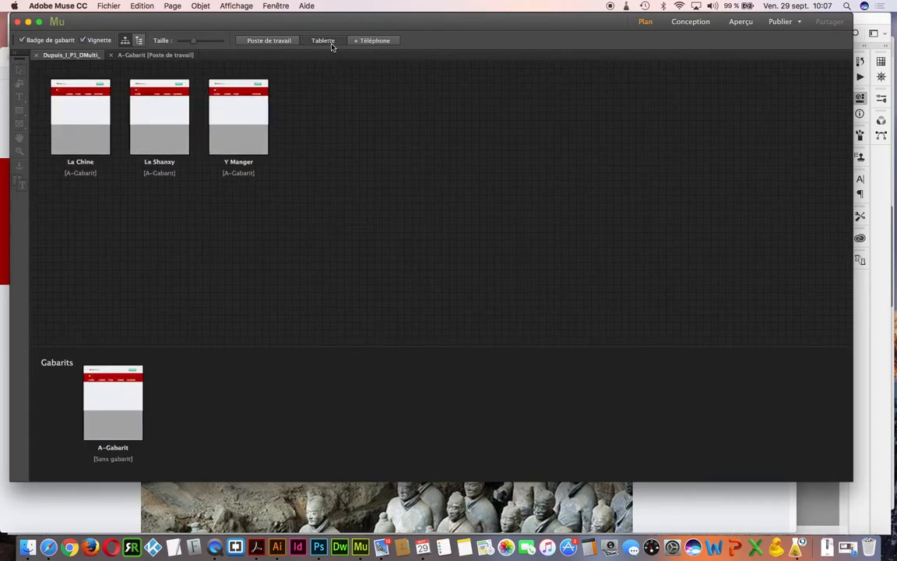
double_click(107, 399)
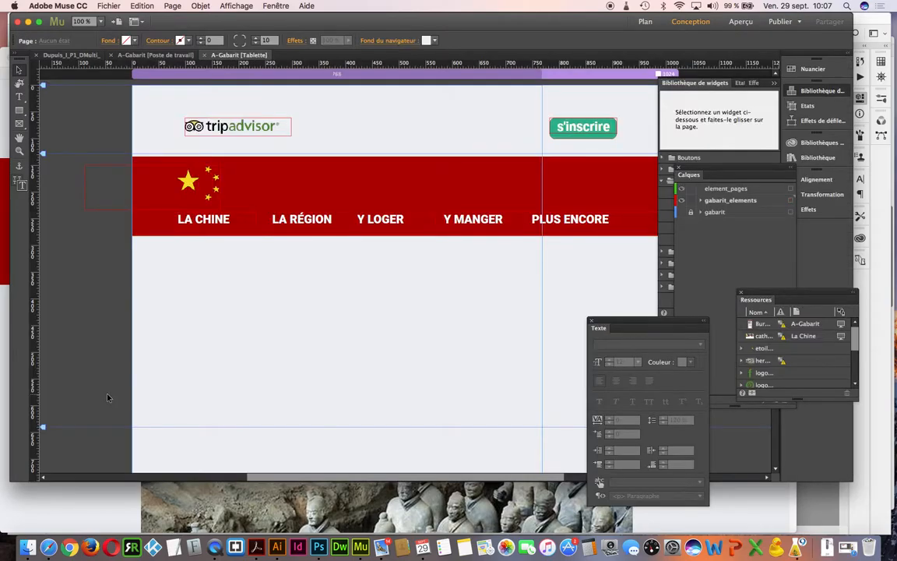
left_click(236, 393, "alt+super")
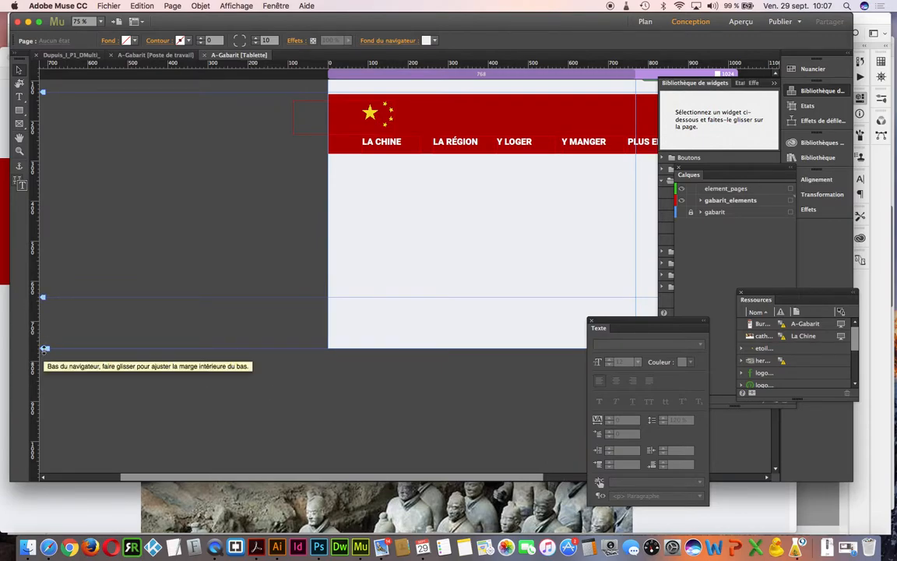
left_click_drag(43, 297, 41, 348)
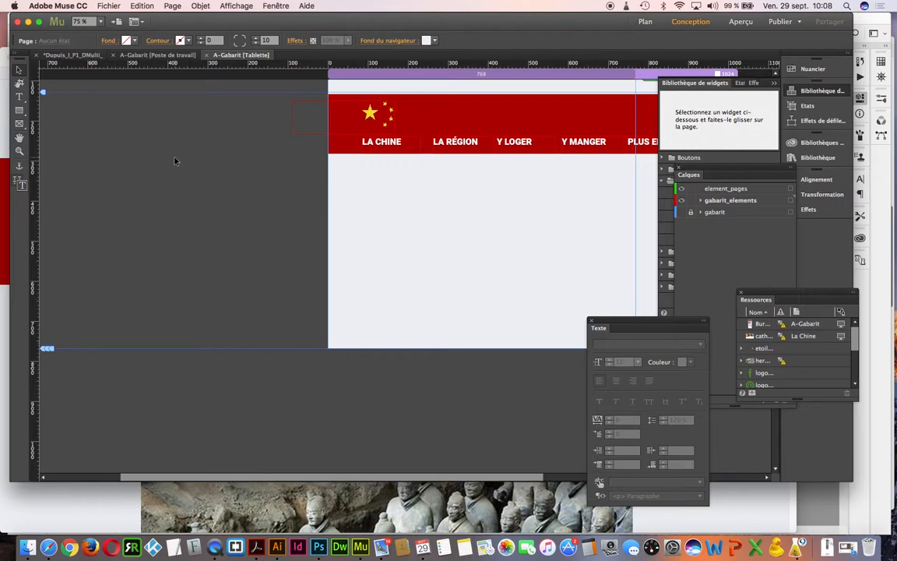
key("super+s")
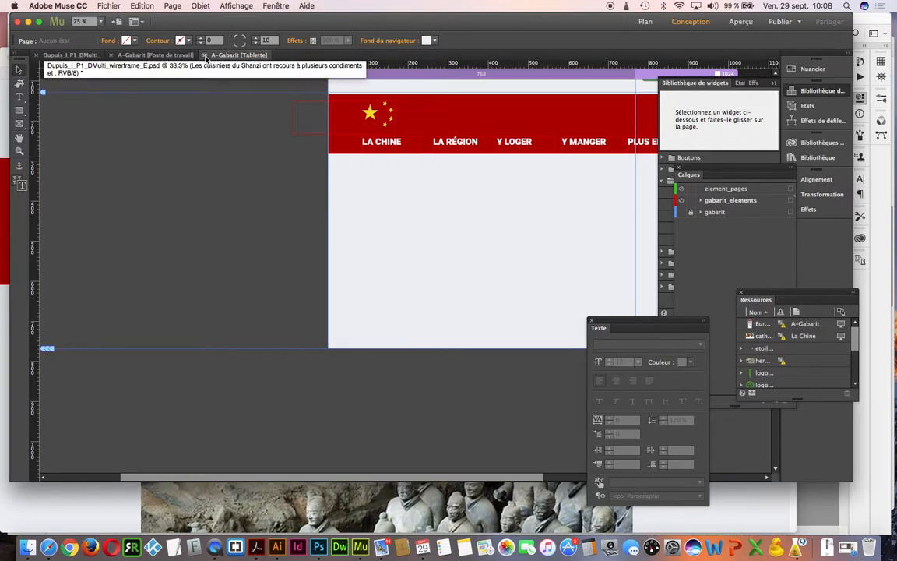
- Crop the star image frame from its outer side so it fits inside the red banner, and close the tablet master
left_click(306, 118)
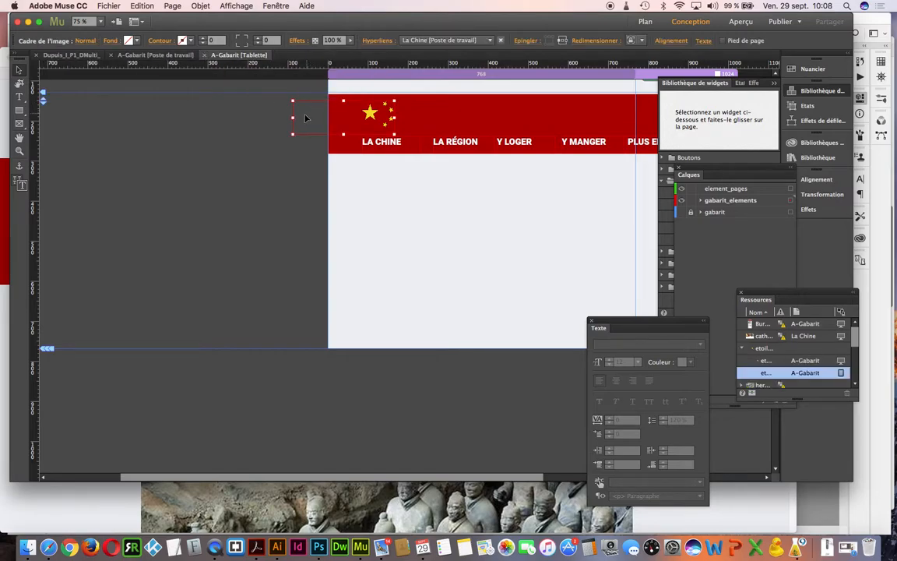
left_click_drag(293, 116, 332, 122)
key("super+z")
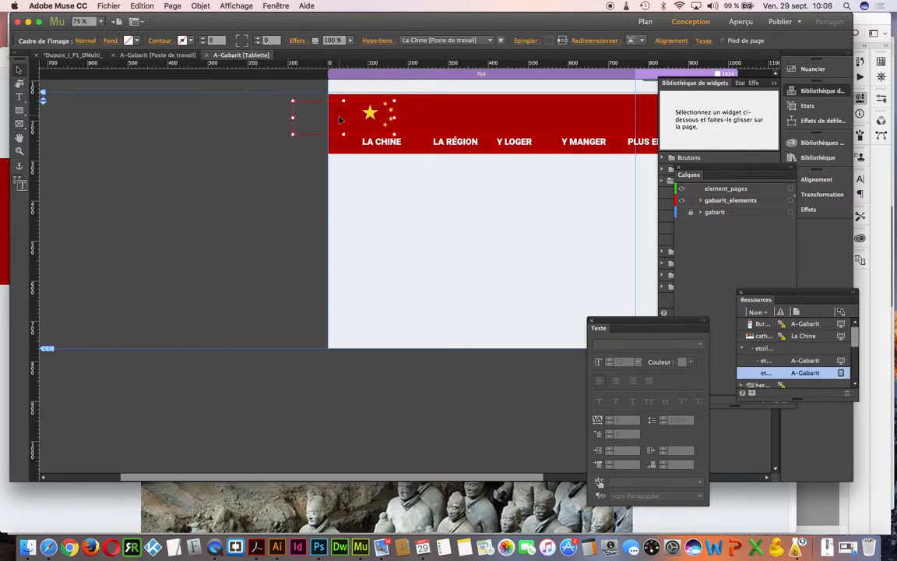
left_click(19, 83)
left_click_drag(293, 118, 336, 118)
left_click(20, 83)
mouse_move(338, 118)
left_mouse_down()
mouse_move(371, 119)
mouse_move(346, 117)
left_mouse_up()
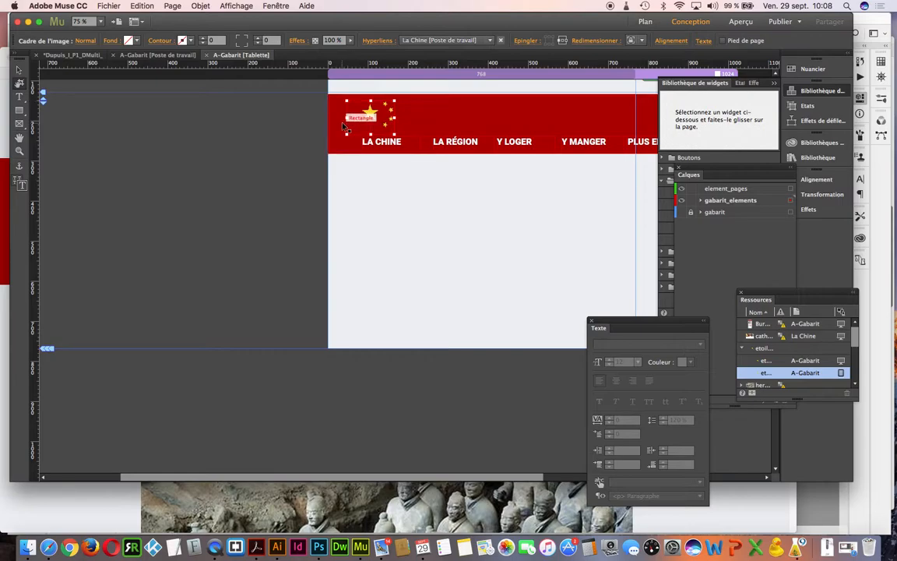
left_click(207, 56)
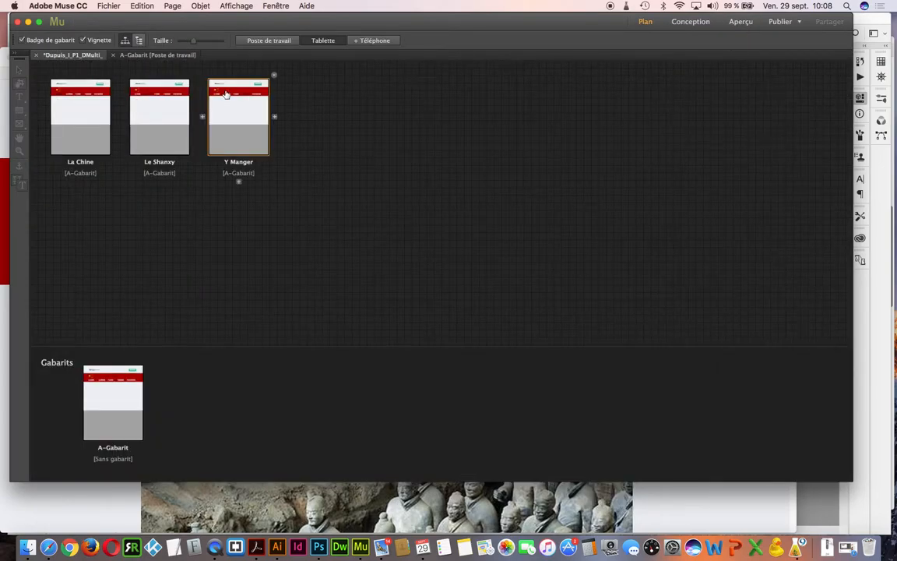
- Open the Tablette page La Chine, lock the gabarit_elements layer and make element_pages the active layer
double_click(74, 110)
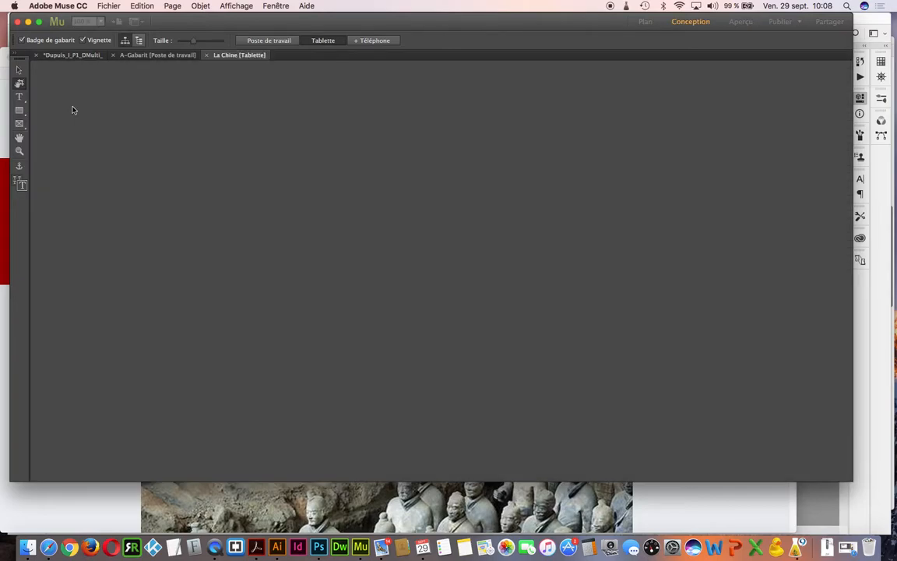
key("super+minus")
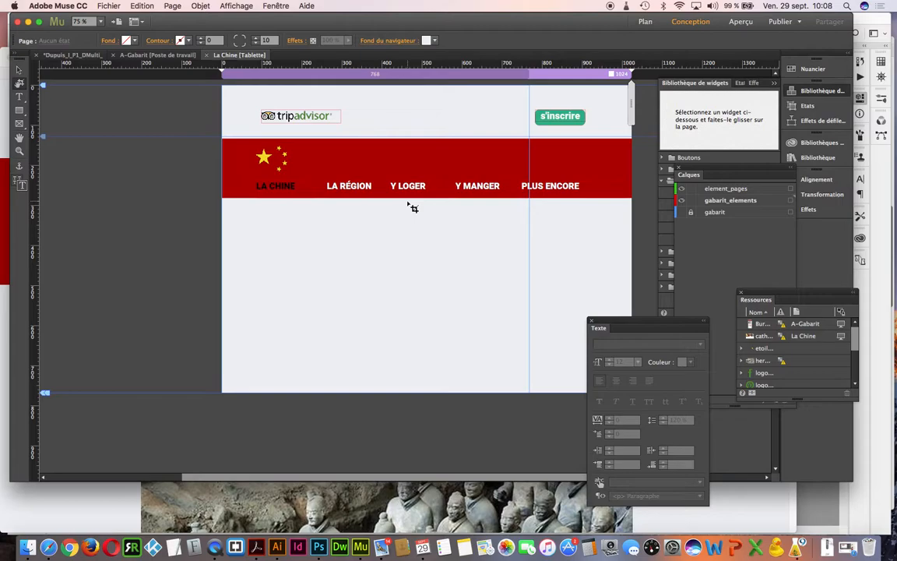
left_click(692, 203)
left_click(727, 189)
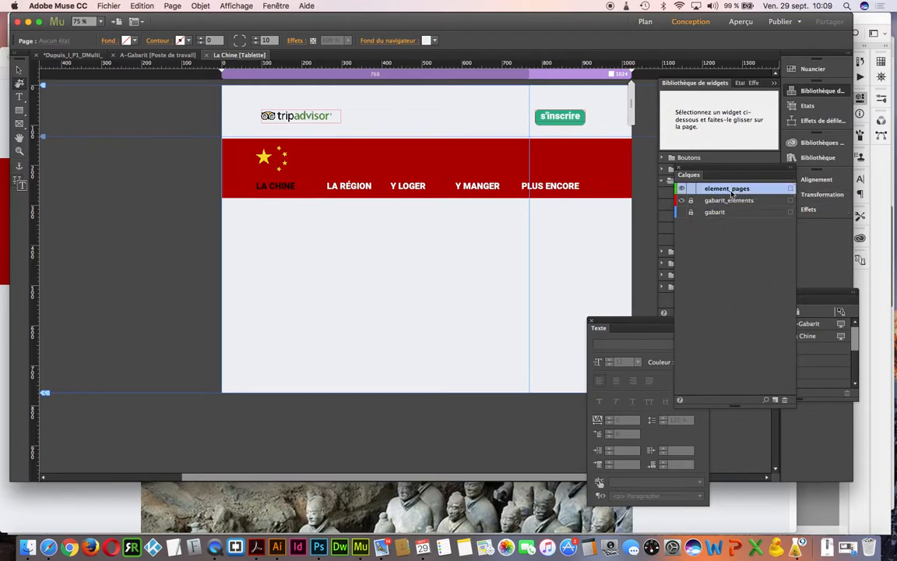
left_click(682, 189)
- Open the Poste de travail version of La Chine and look through the objects on its element_pages layer
left_click(83, 56)
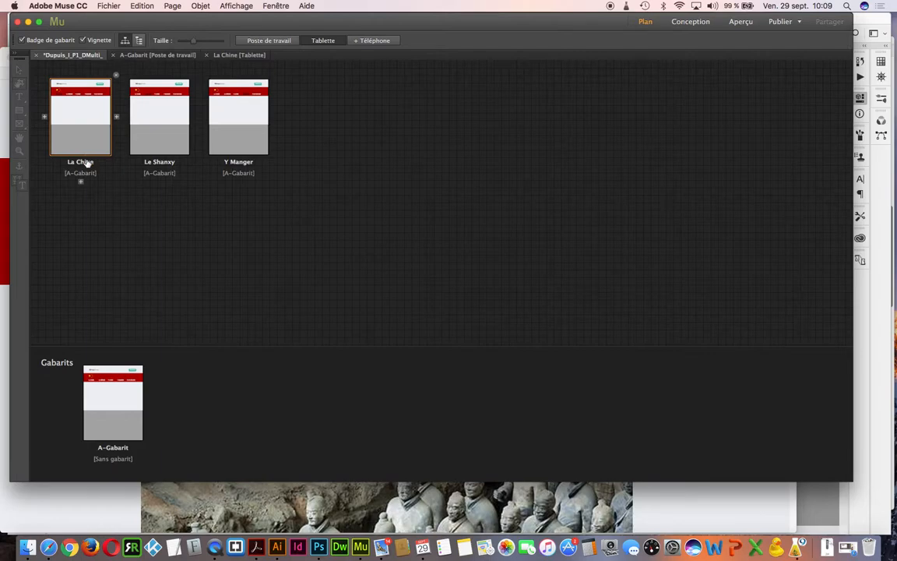
left_click(267, 42)
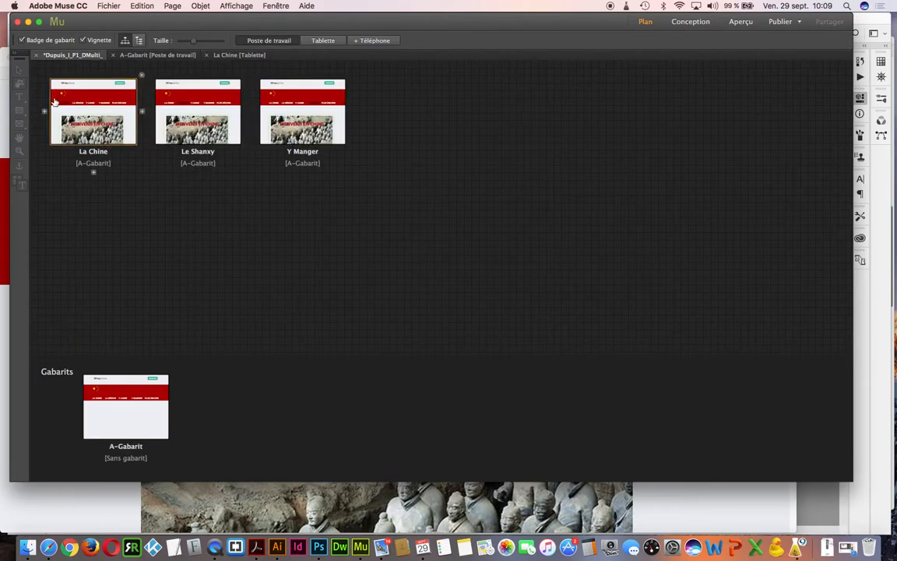
double_click(83, 110)
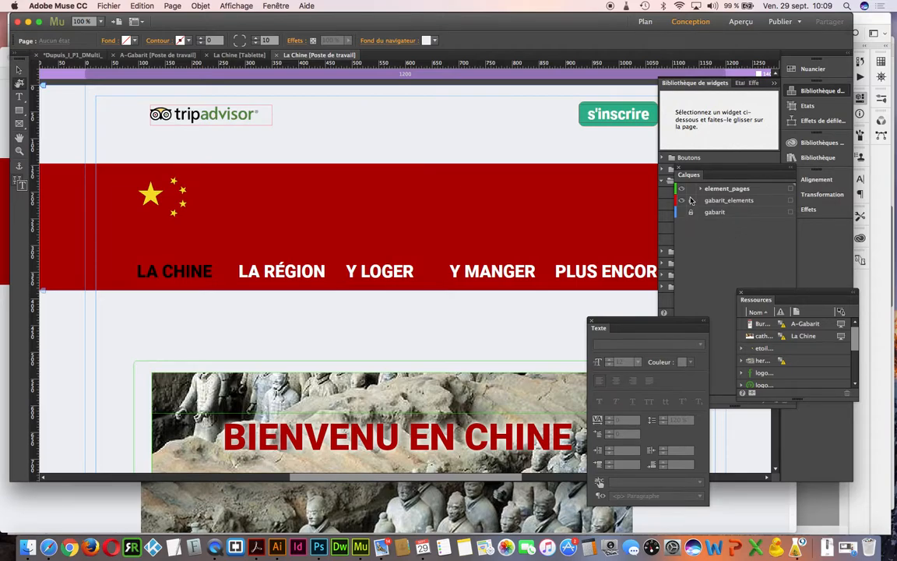
left_click(701, 190)
left_click(701, 189)
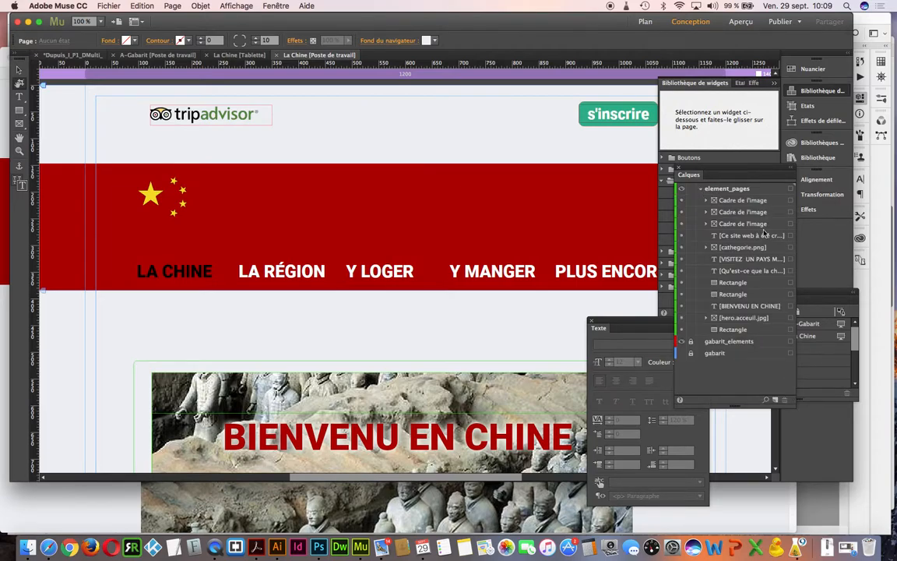
left_click(701, 190)
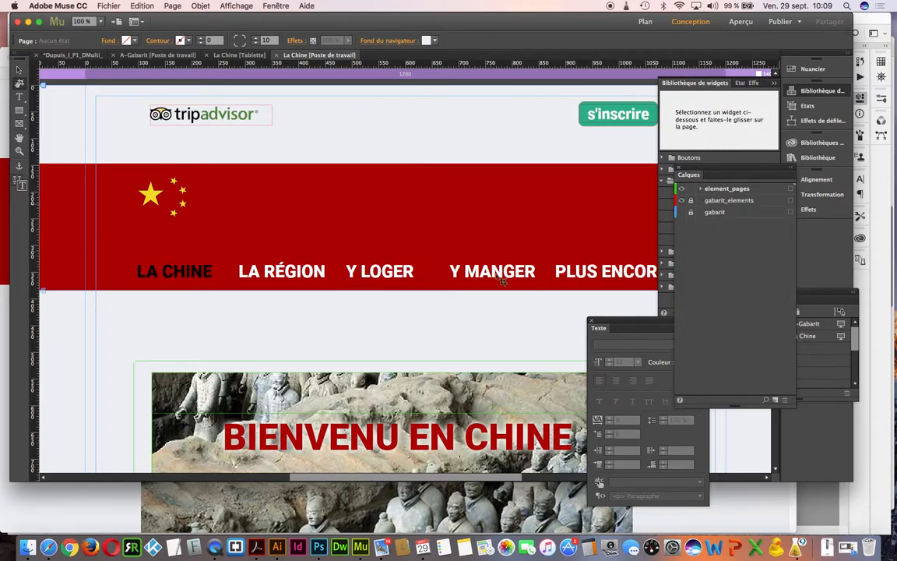
- Select and copy all objects on the desktop La Chine page's element_pages layer
left_click(792, 190)
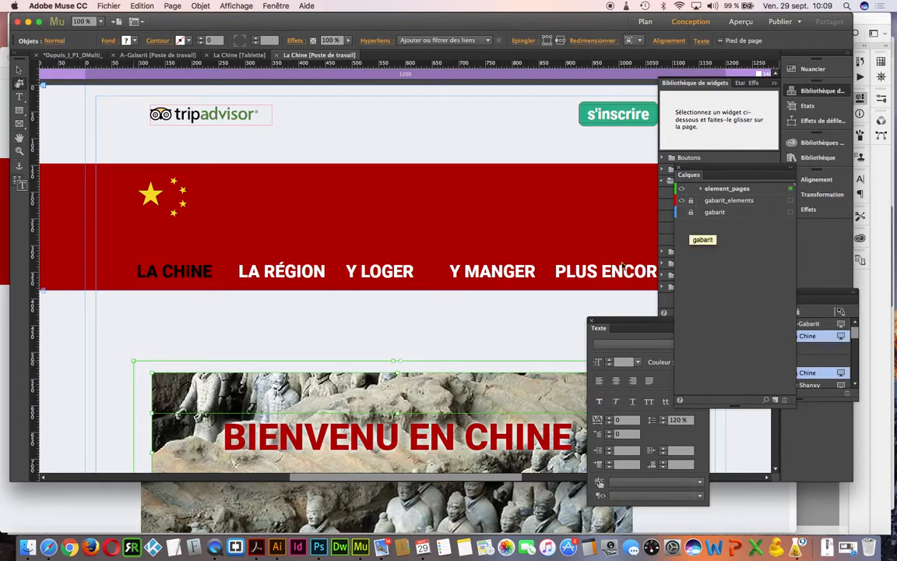
left_click(510, 322)
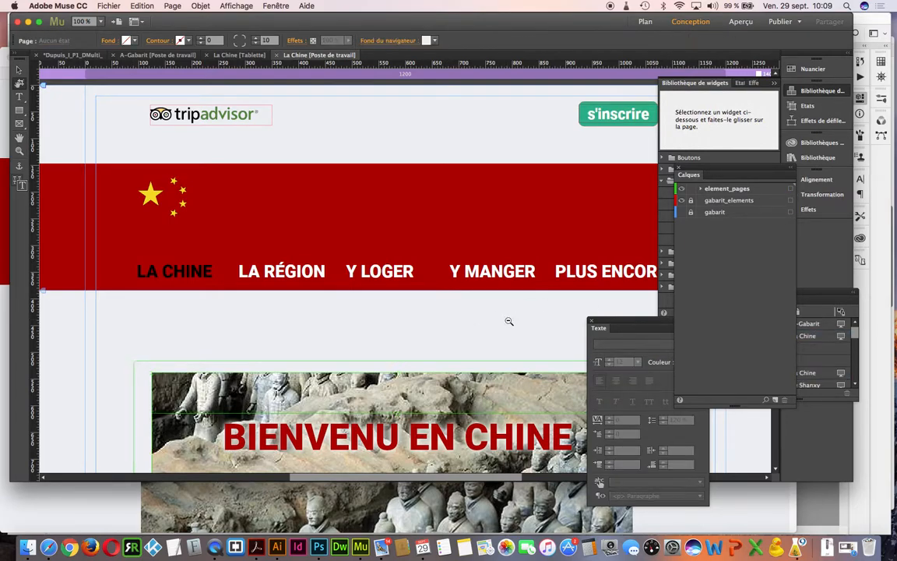
key("super+minus")
key("super+minus")
key("super+minus")
key("super+minus")
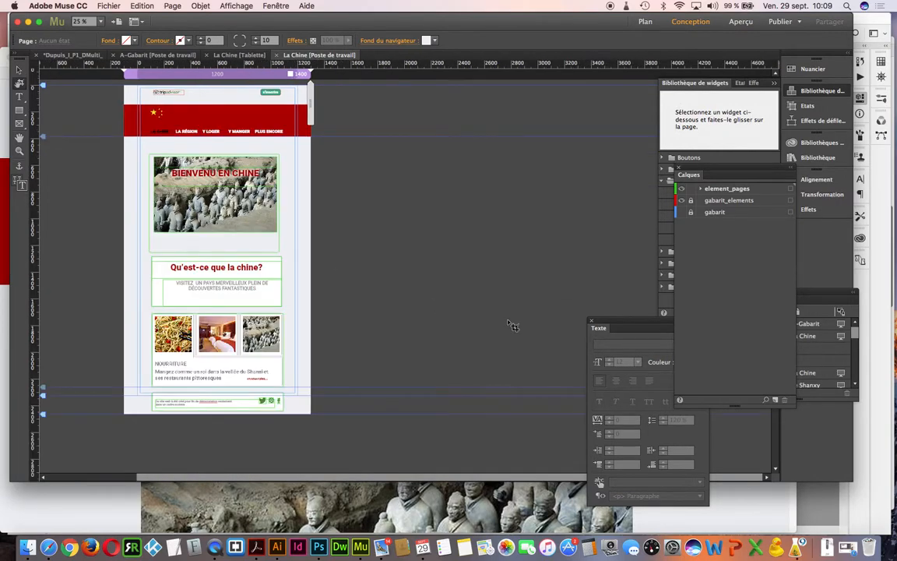
left_click(790, 189)
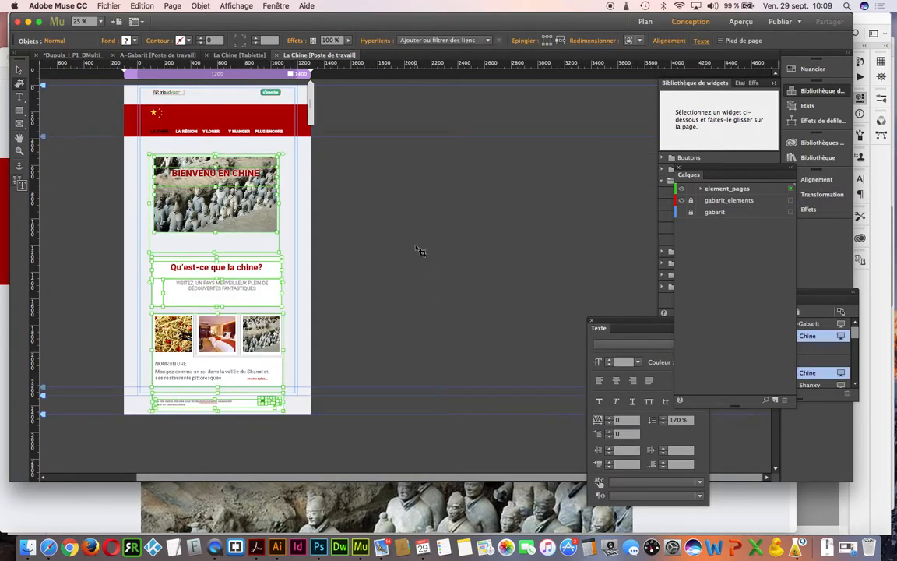
- Paste the copied desktop content onto the element_pages layer of the Tablette page La Chine
left_click(236, 57)
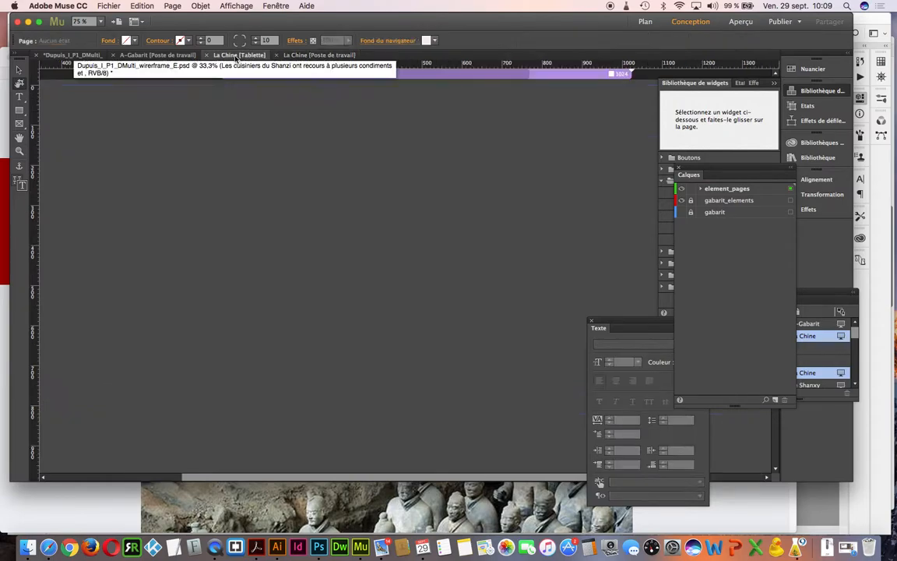
left_click(741, 189)
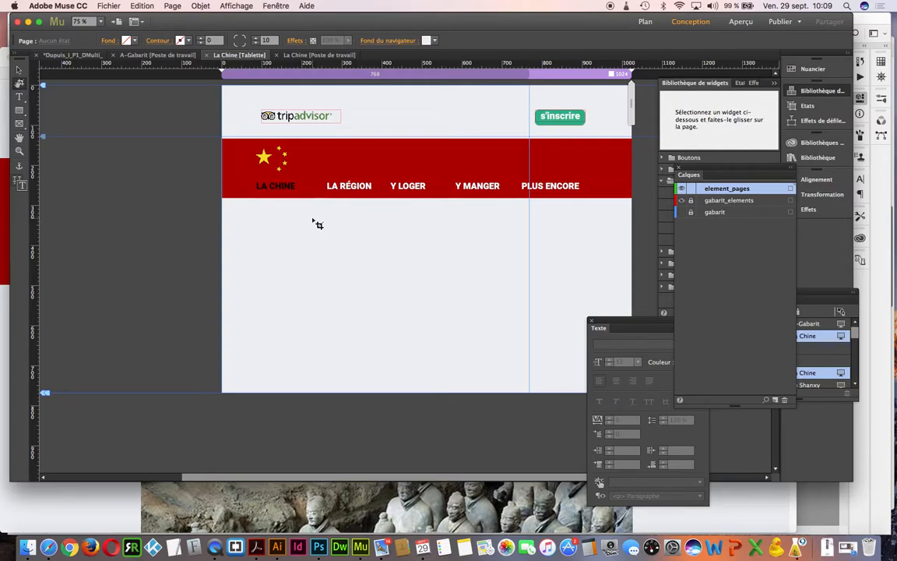
key("super+v")
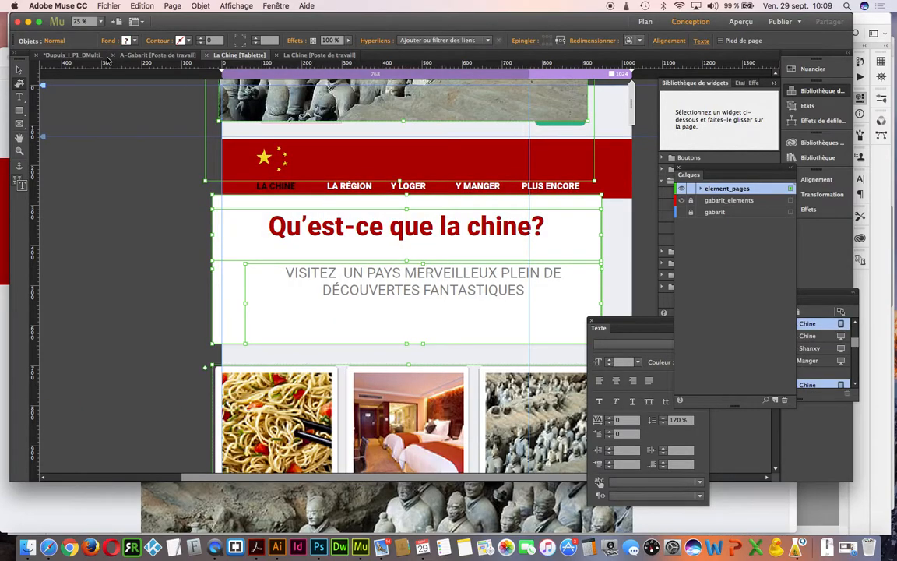
- Move the pasted content below the red banner and align it within the tablet page's width
left_click(19, 69)
left_click_drag(382, 226, 414, 412)
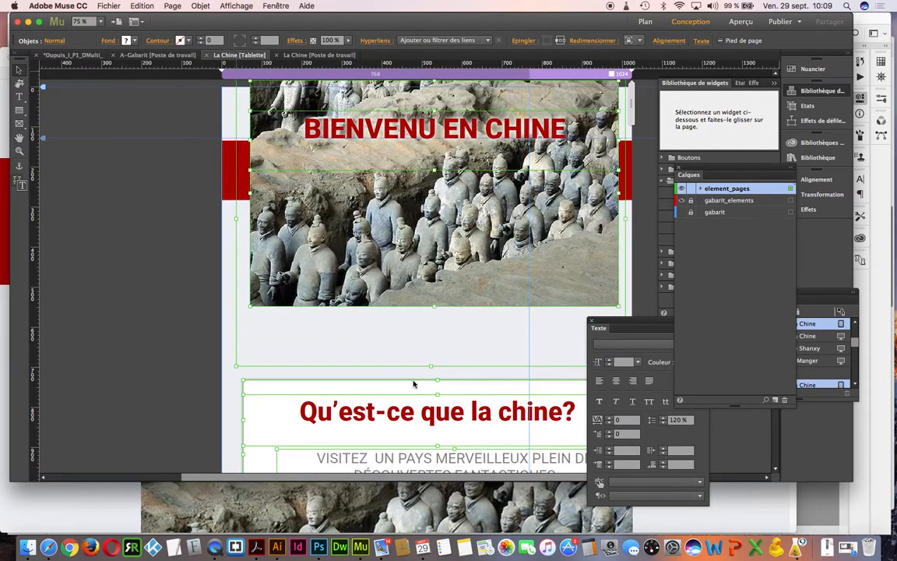
key("super+minus")
key("super+minus")
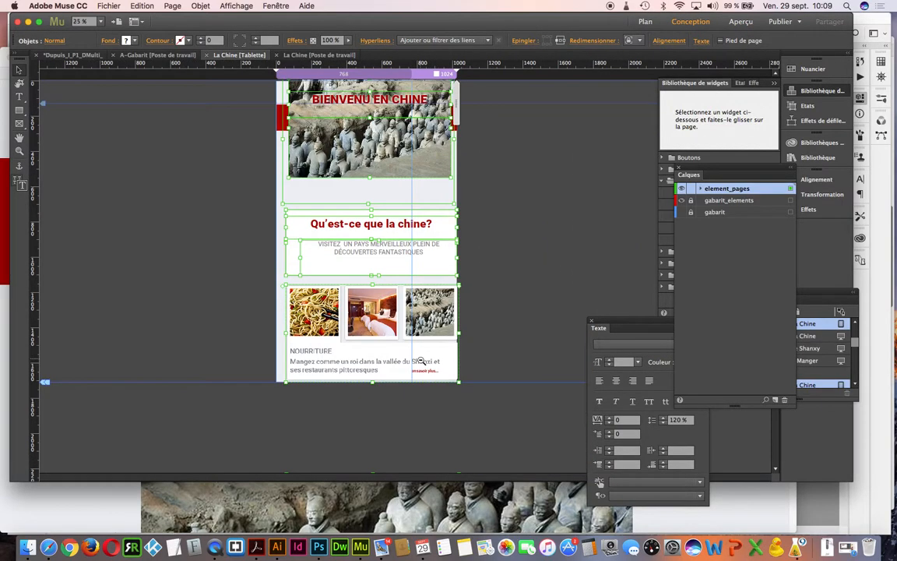
mouse_move(393, 185)
left_mouse_down()
mouse_move(392, 217)
mouse_move(386, 190)
left_mouse_up()
mouse_move(387, 187)
left_mouse_down()
mouse_move(390, 228)
mouse_move(390, 202)
left_mouse_up()
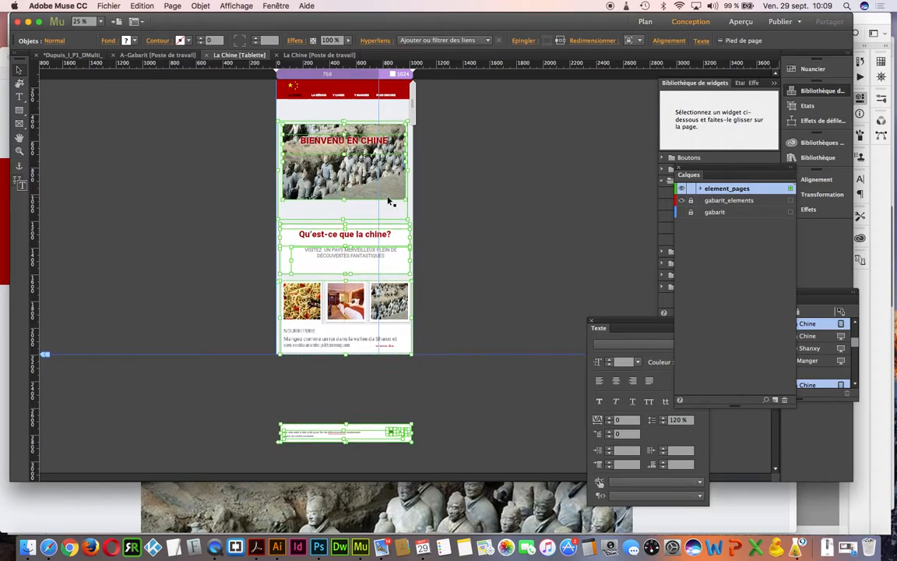
- Turn off the footer element setting (Elément de pied de page) for the pasted objects and deselect them
right_click(382, 255)
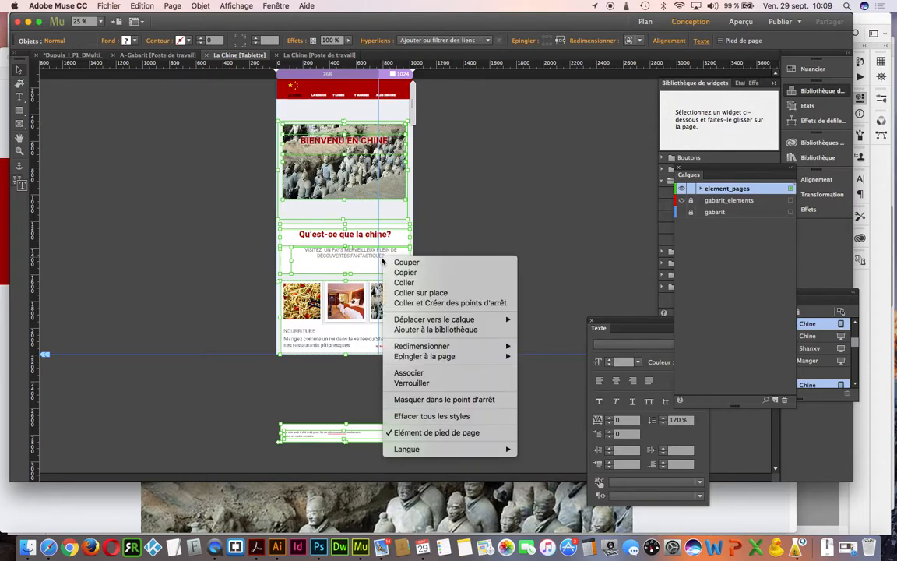
left_click(421, 432)
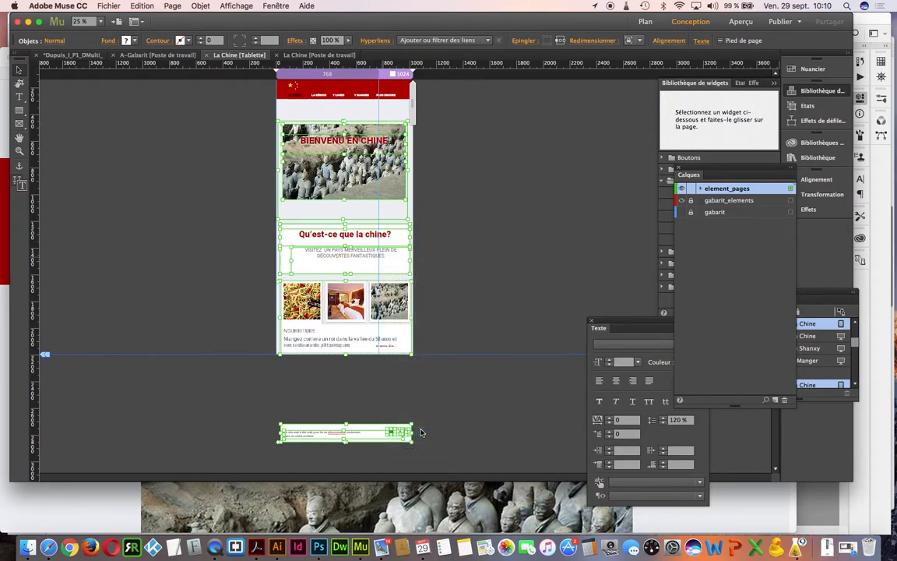
left_click(462, 410)
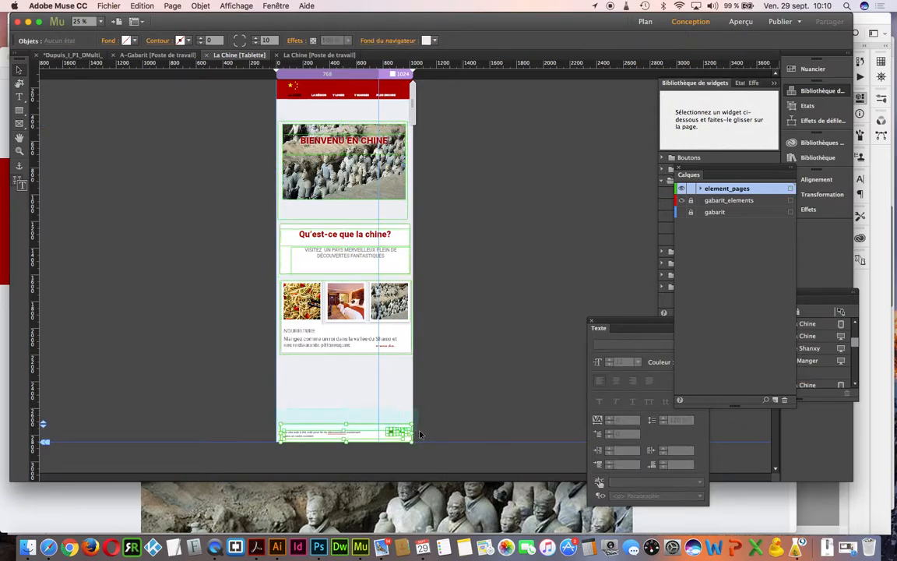
- Move the pasted footer objects up, closer to the NOURRITURE category block on the tablet page
left_click_drag(390, 432, 368, 397)
right_click(367, 397)
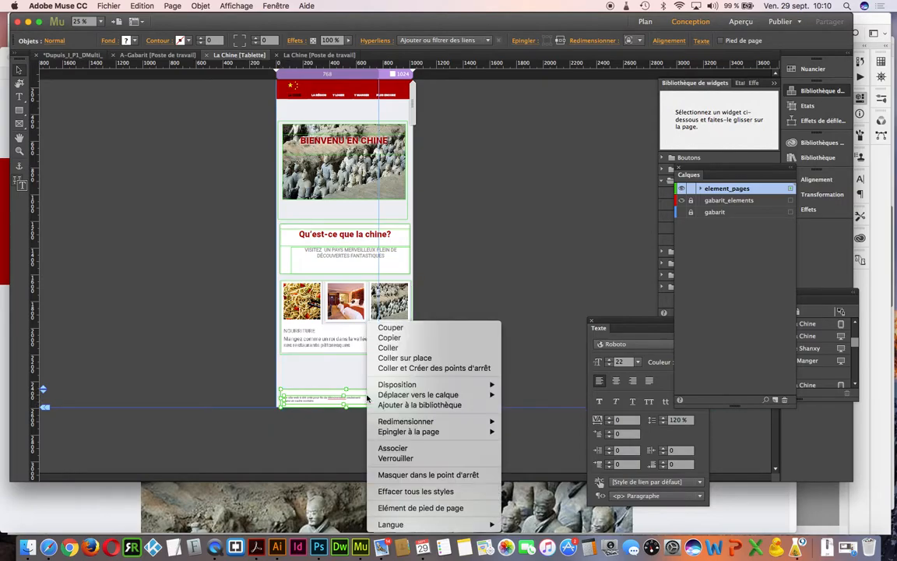
left_click(445, 508)
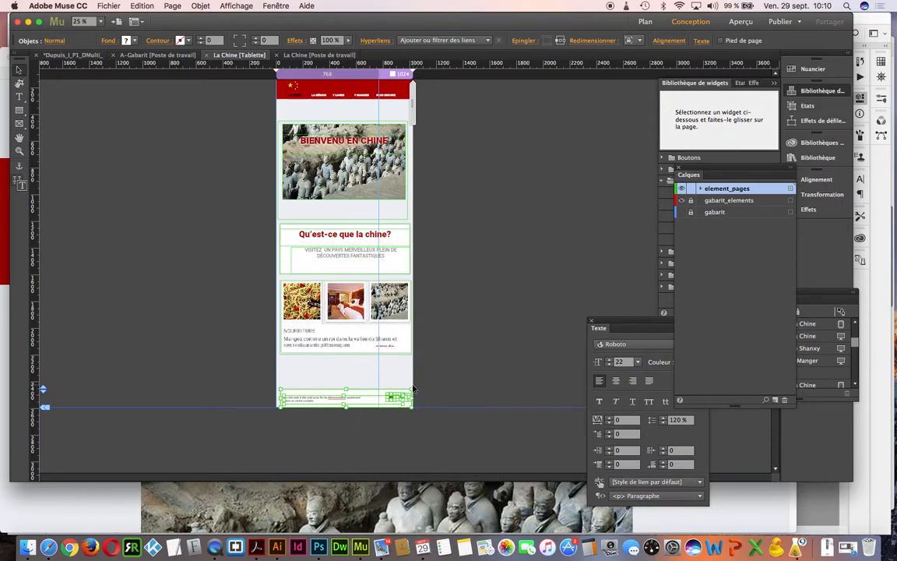
key("Delete")
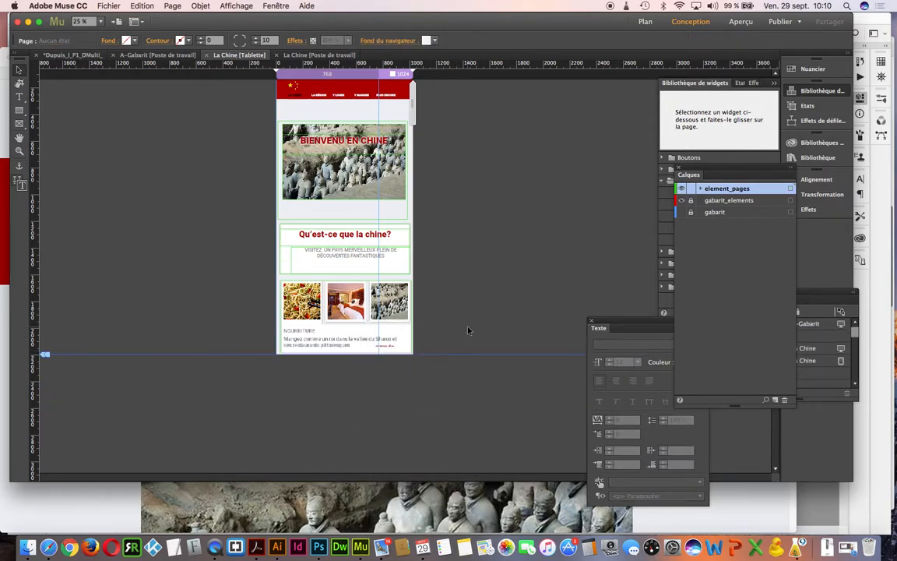
key("super+v")
key("super+z")
key("super+z")
left_click(473, 342)
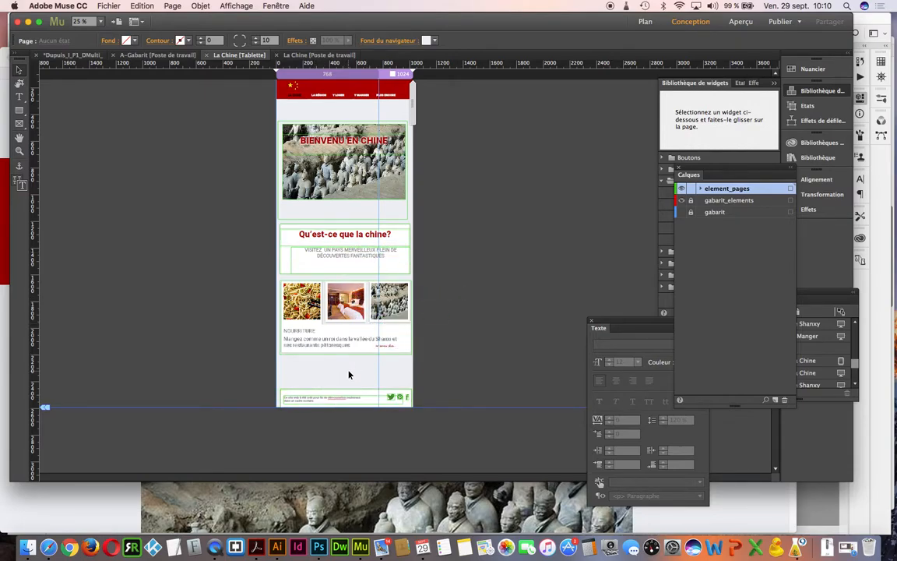
- Make gabarit_elements the active, unlocked layer and hide the element_pages layer
left_click(396, 323, "super")
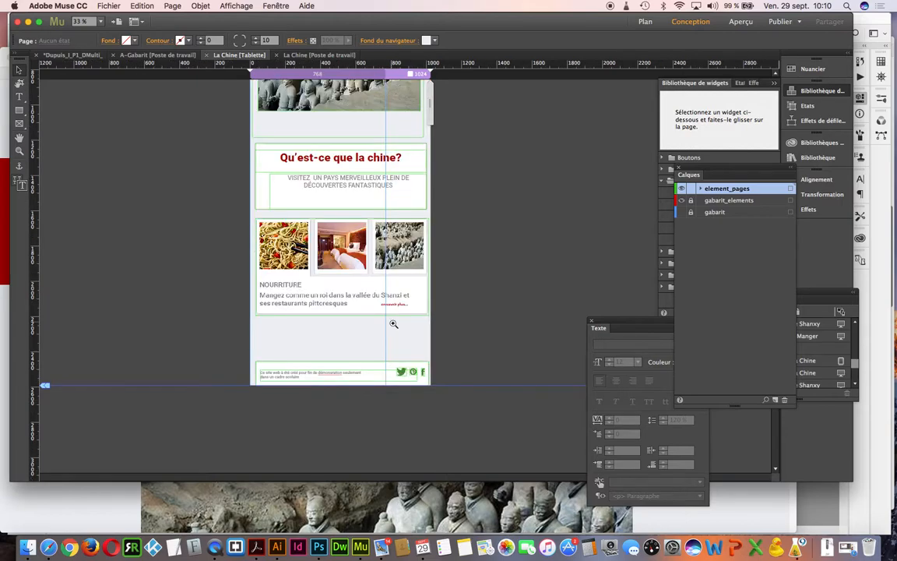
left_click_drag(375, 311, 358, 396)
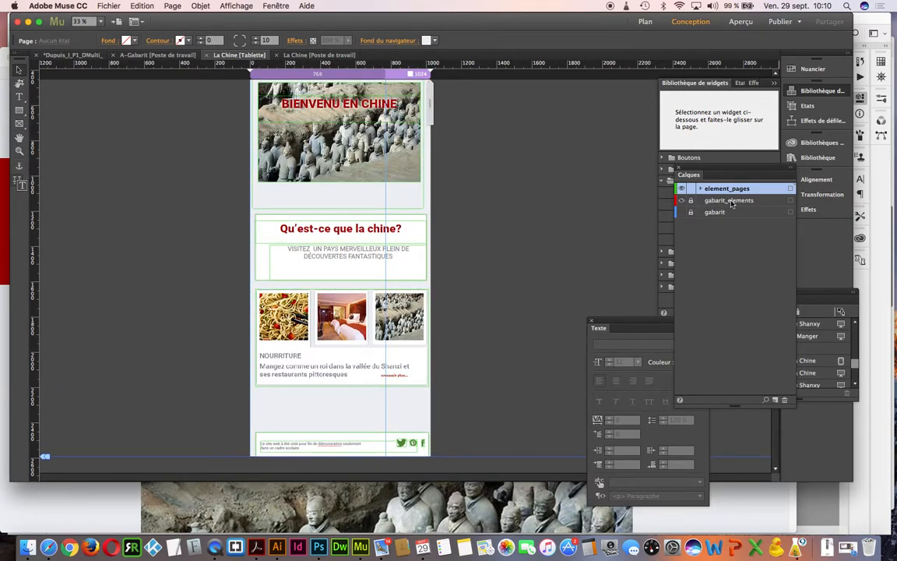
left_click(699, 201)
left_click(691, 201)
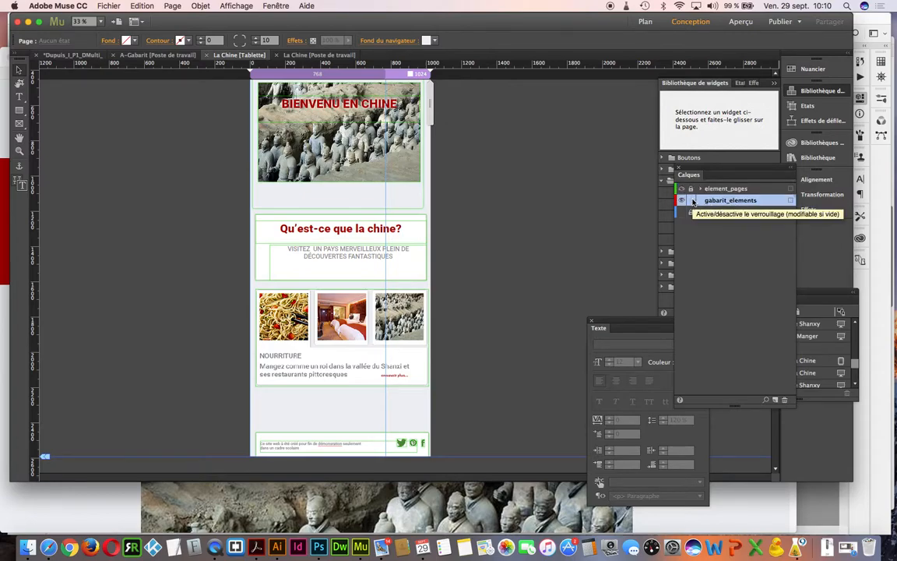
left_click(681, 191)
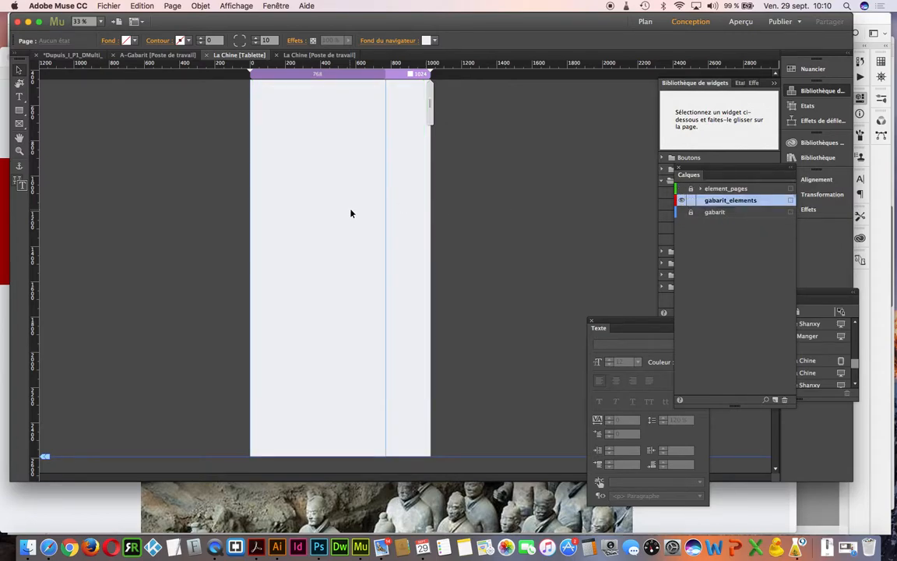
- Import Tablette_Accueil.png and place it on the tablet page's gabarit_elements layer
scroll(354, 204, "up", 10)
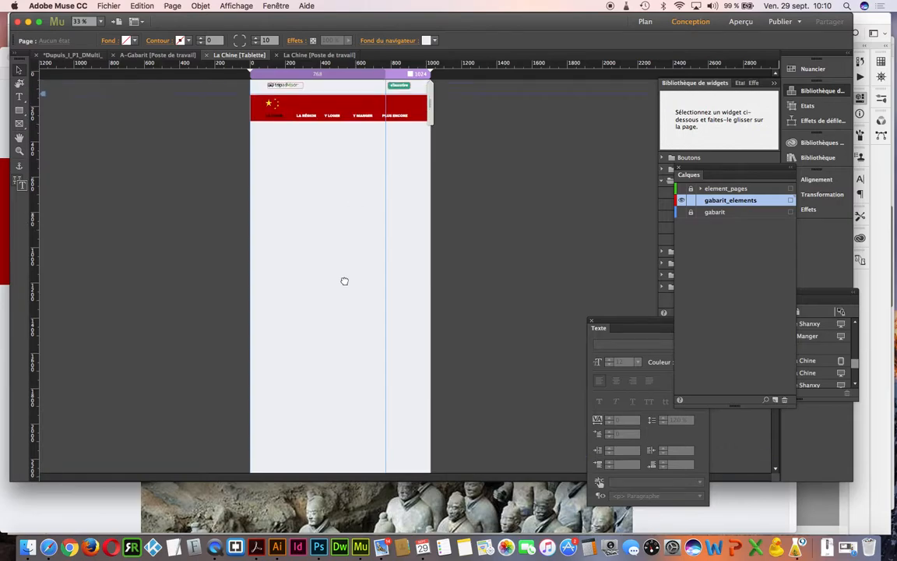
left_click(109, 5)
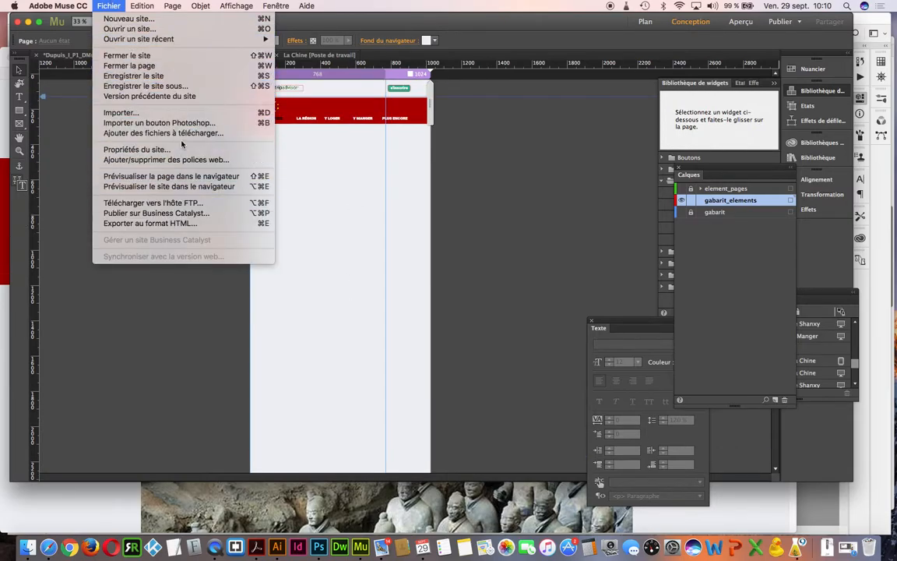
left_click(165, 110)
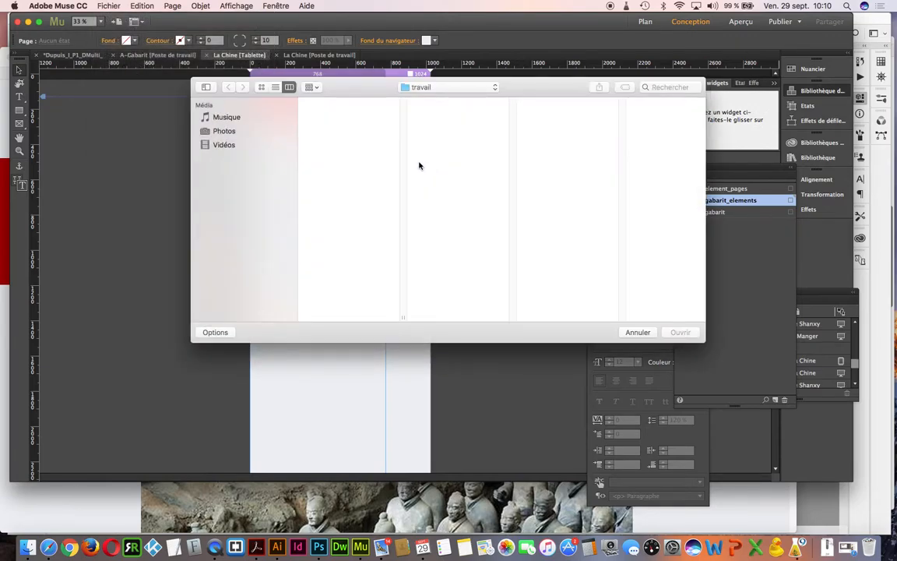
left_click(366, 247)
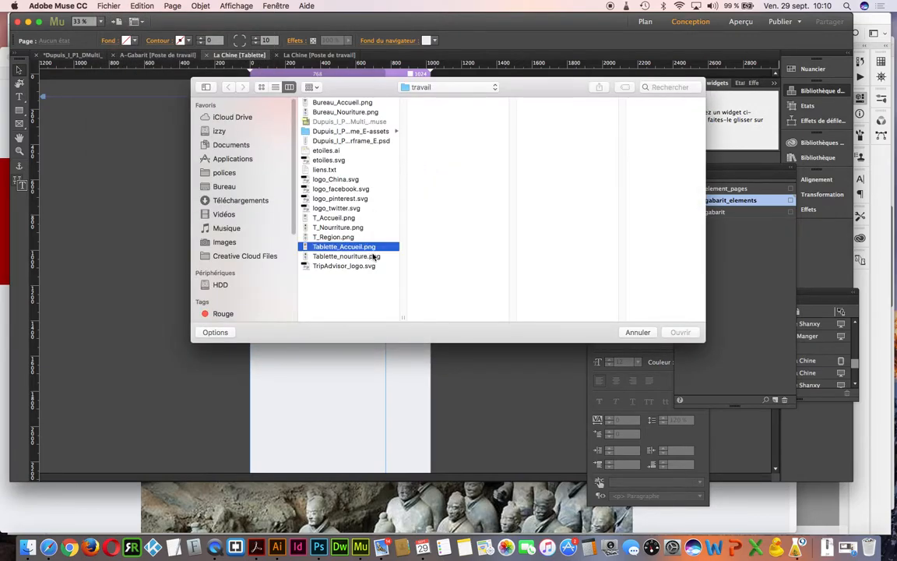
left_click(679, 333)
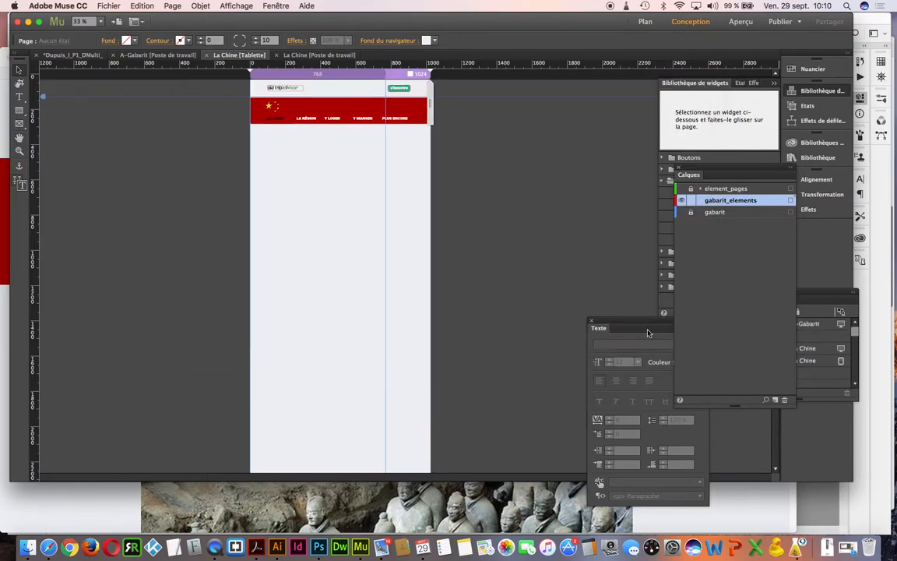
left_click(302, 251)
- Align the imported mockup with the page's upper-left corner and scale it to about 116% to fill the page width
left_click_drag(333, 296, 281, 123)
left_click_drag(309, 214, 430, 345)
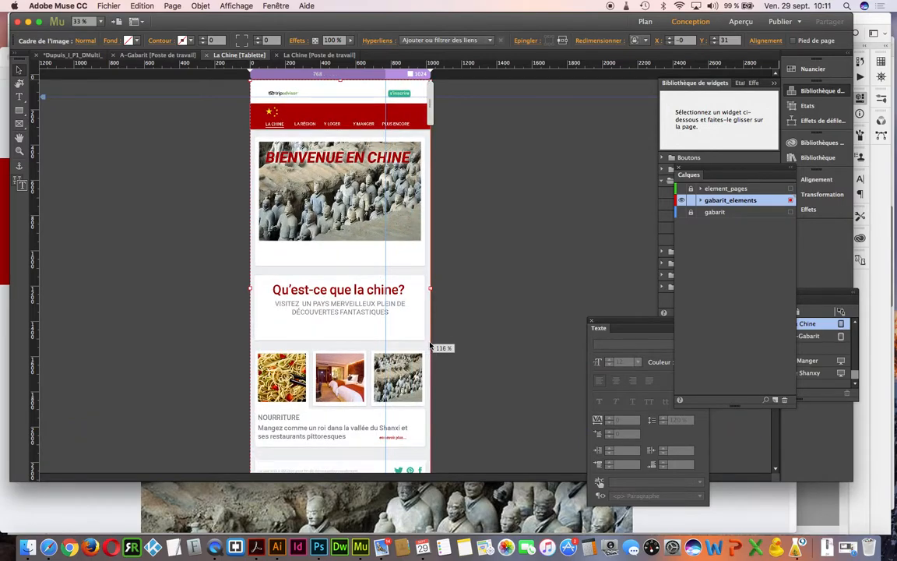
left_click(452, 327)
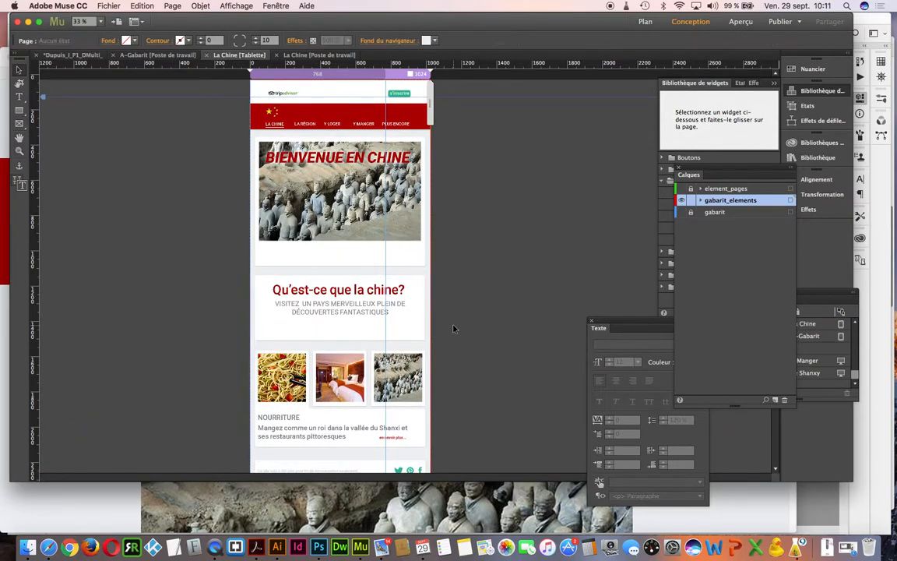
- Make element_pages the active layer again, visible and unlocked over the mockup, with gabarit_elements locked
left_click(711, 189)
left_click(682, 188)
left_click(692, 190)
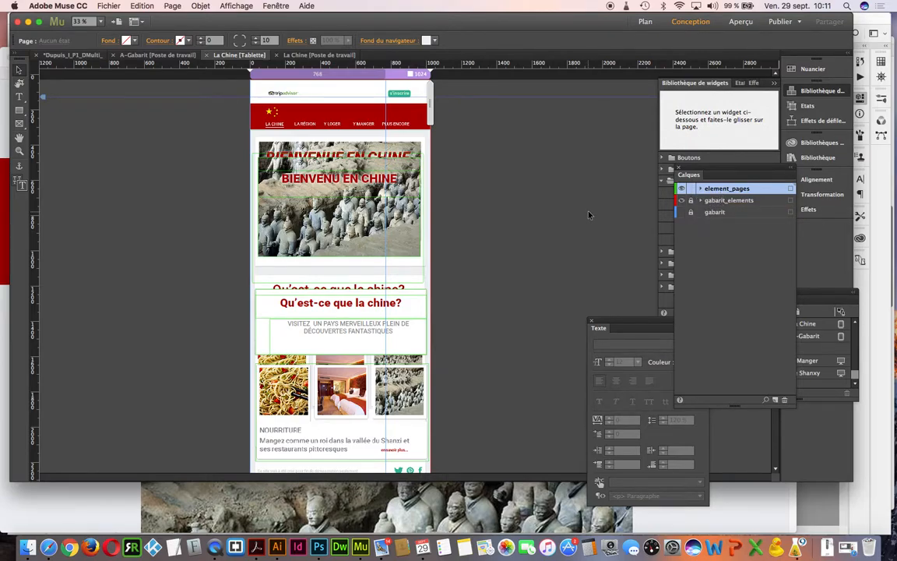
- Move the hero section's background rectangle up over the matching mockup box, to about X 20, Y 359
left_click(453, 196, "super")
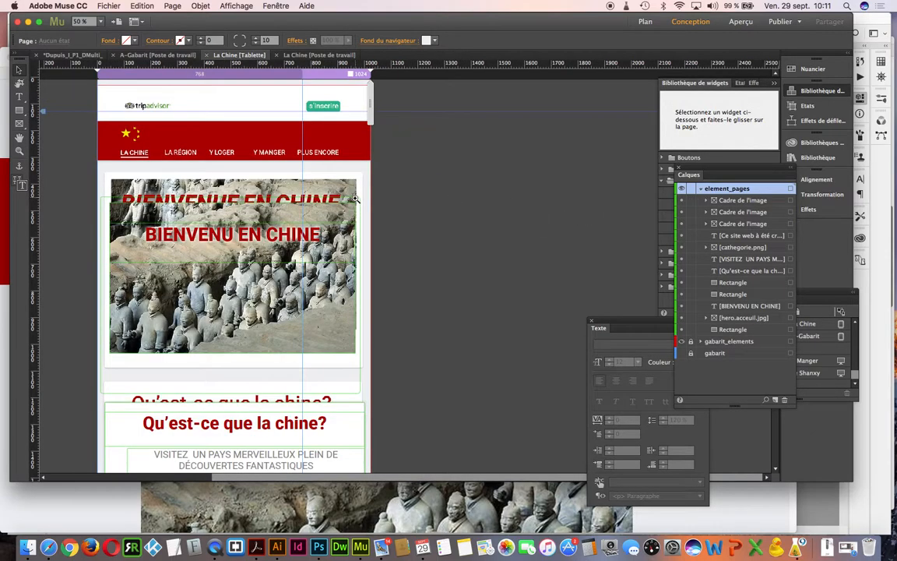
left_click(343, 202, "super")
left_click_drag(312, 294, 399, 273)
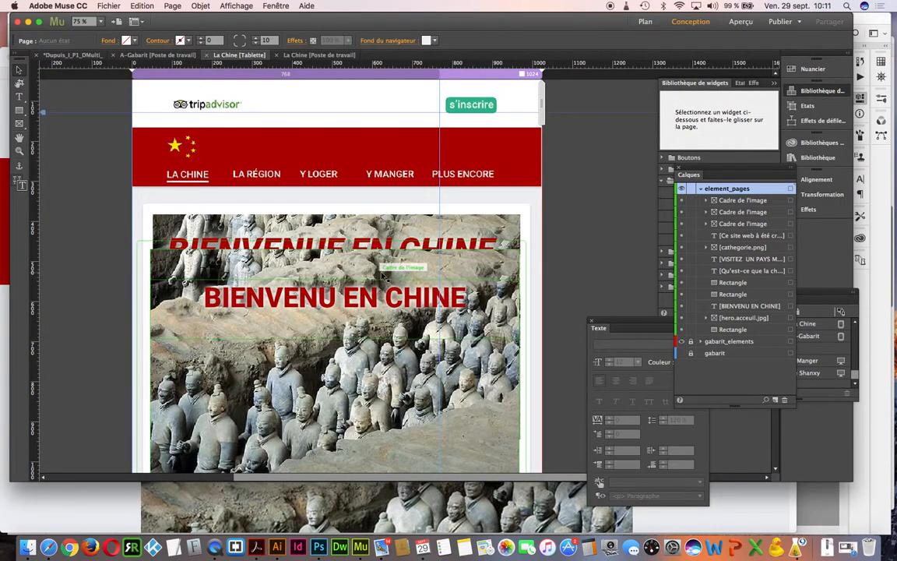
left_click(491, 273)
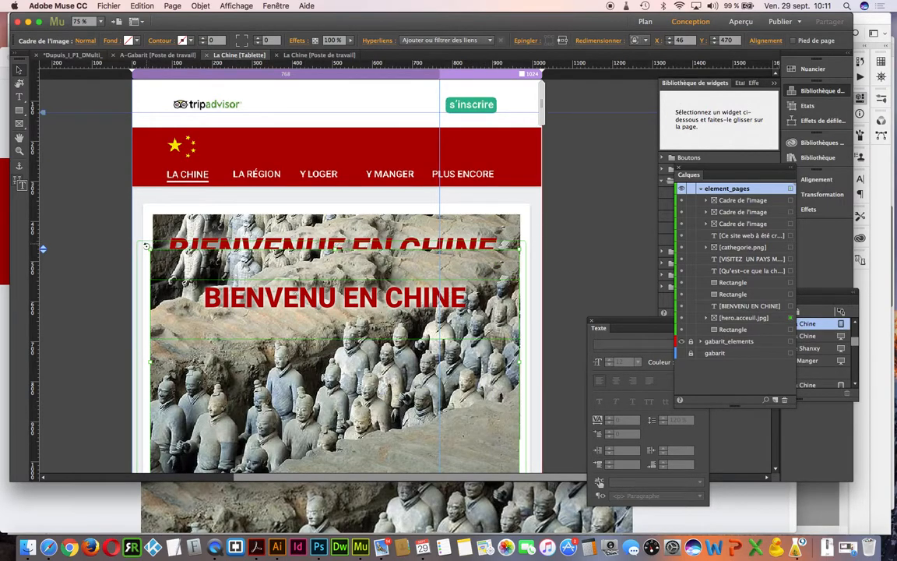
left_click(525, 244)
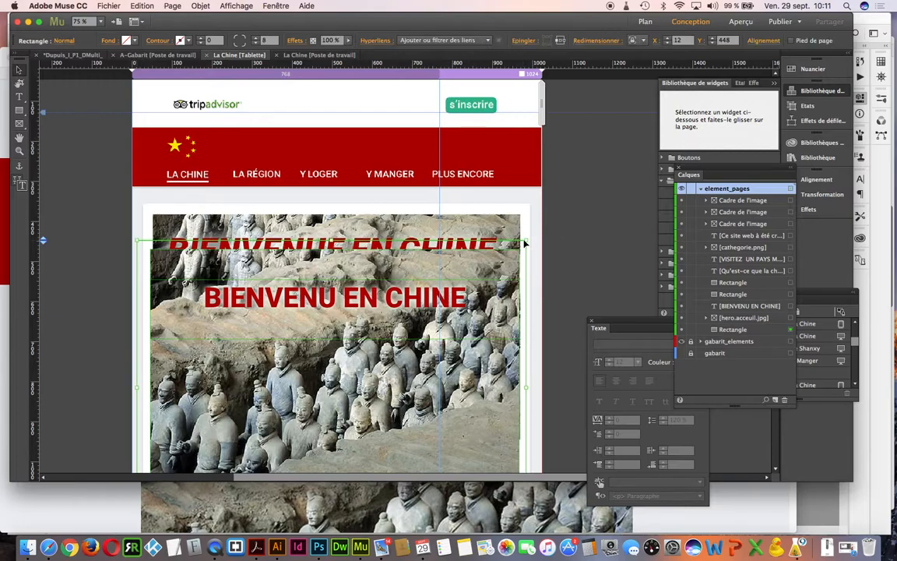
left_click(527, 254)
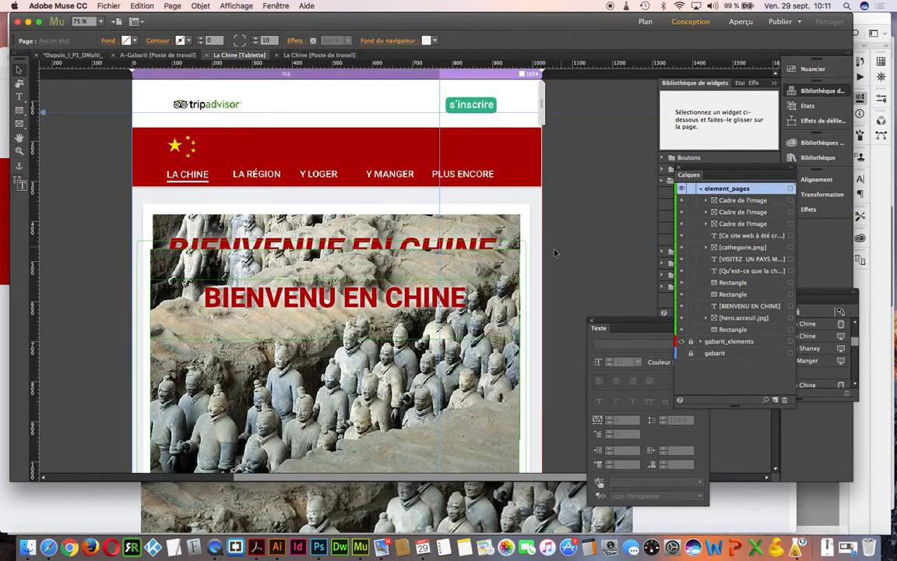
left_click(527, 254)
left_click_drag(528, 253, 528, 222)
key("ctrl+z")
left_click_drag(527, 257, 530, 223)
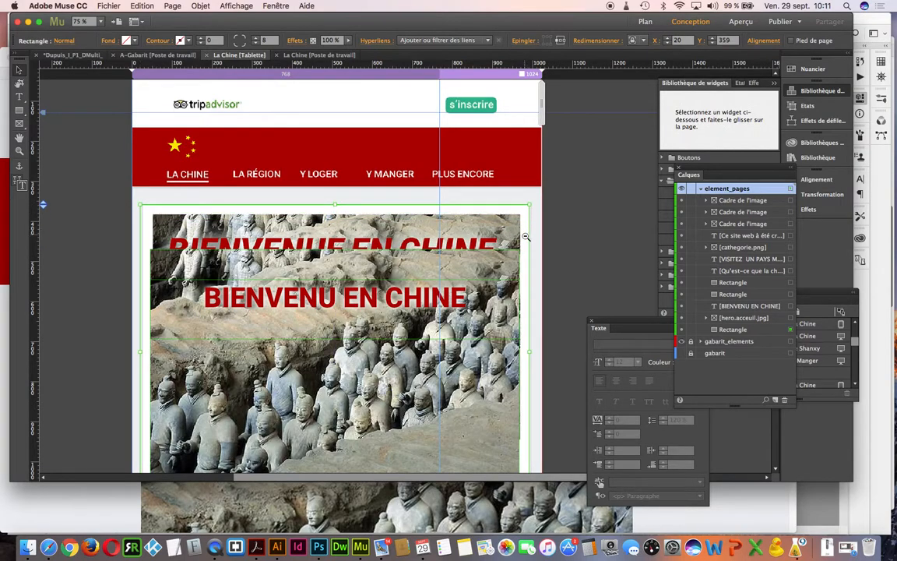
key("ctrl+minus")
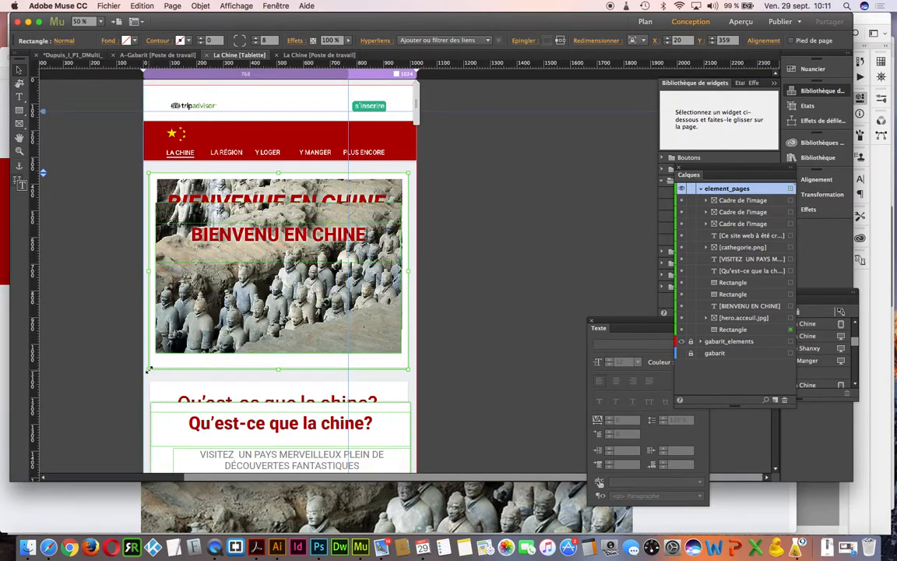
- Move the BIENVENU EN CHINE title up over the mockup's title and set its font size to 87
left_click(266, 240)
left_click_drag(267, 240, 268, 207)
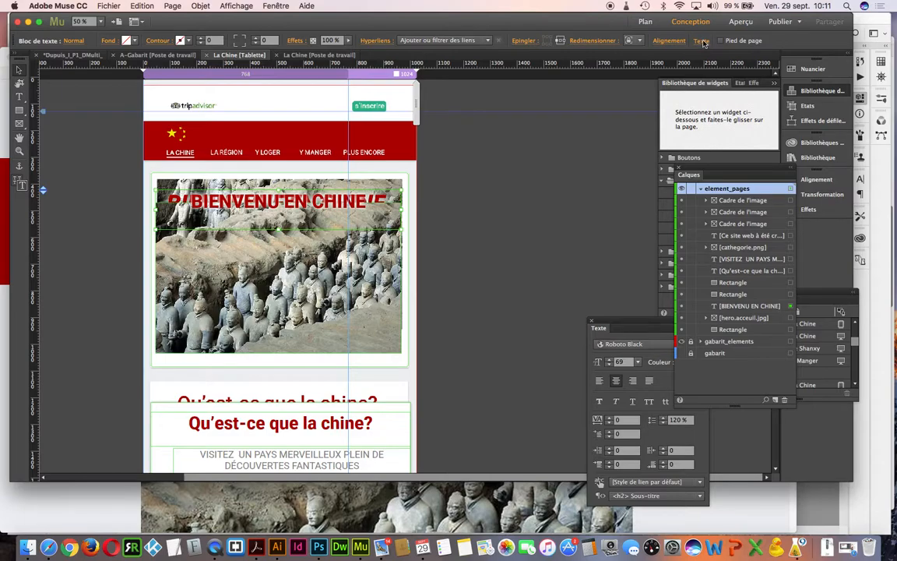
left_click(702, 40)
left_click(715, 77)
left_click(715, 77)
left_click(715, 78)
left_click(715, 78)
left_click(715, 78)
left_click(716, 78)
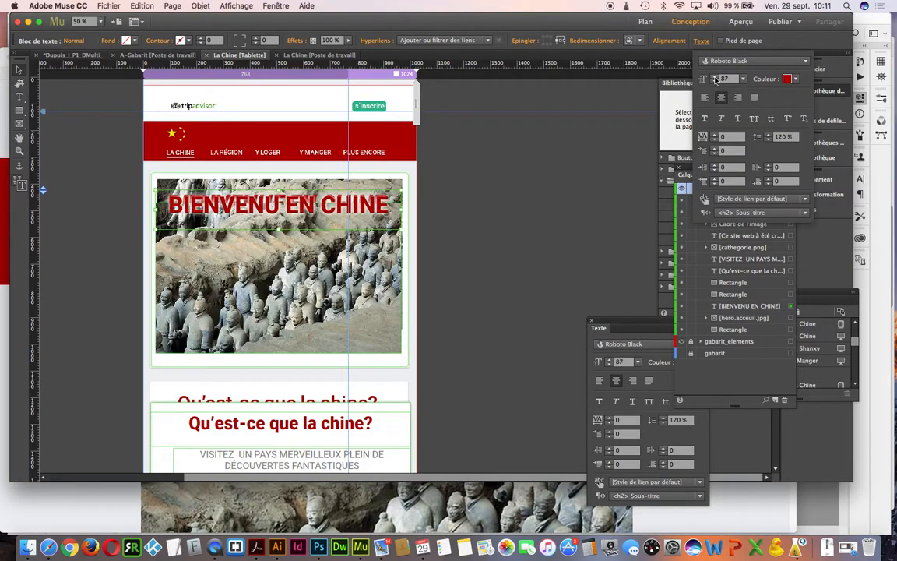
- Nudge the BIENVENU EN CHINE title up slightly to match the mockup
left_click(382, 219)
left_click(505, 220)
left_click(388, 219)
key("Up")
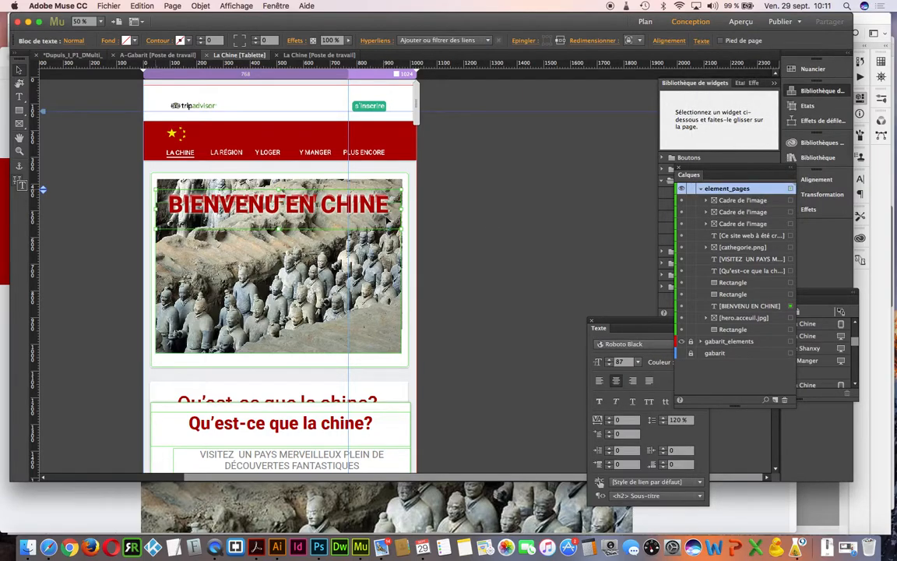
- Fit the hero image and the title's text frame to the mockup, with the image at X 50, Y 384
left_click(376, 297)
left_click_drag(376, 294, 378, 277)
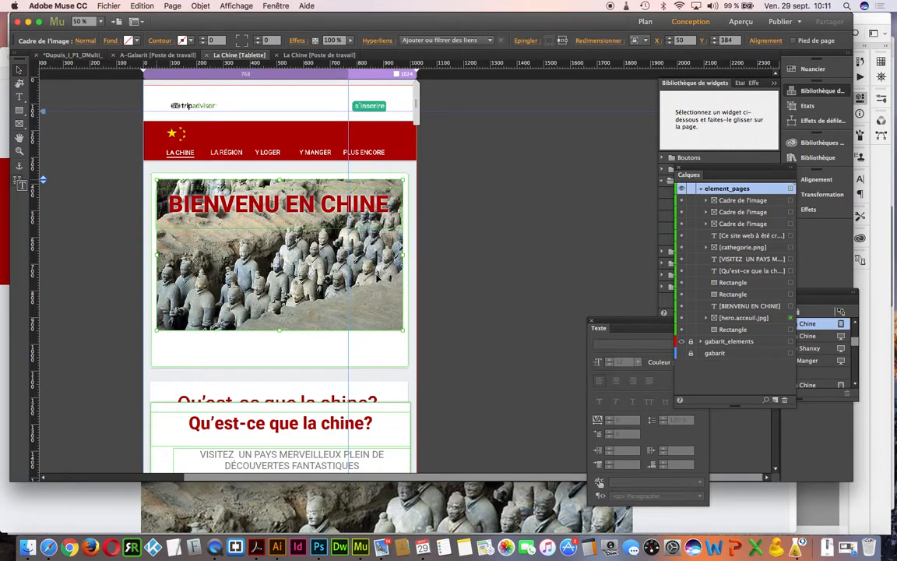
left_click_drag(402, 329, 402, 329)
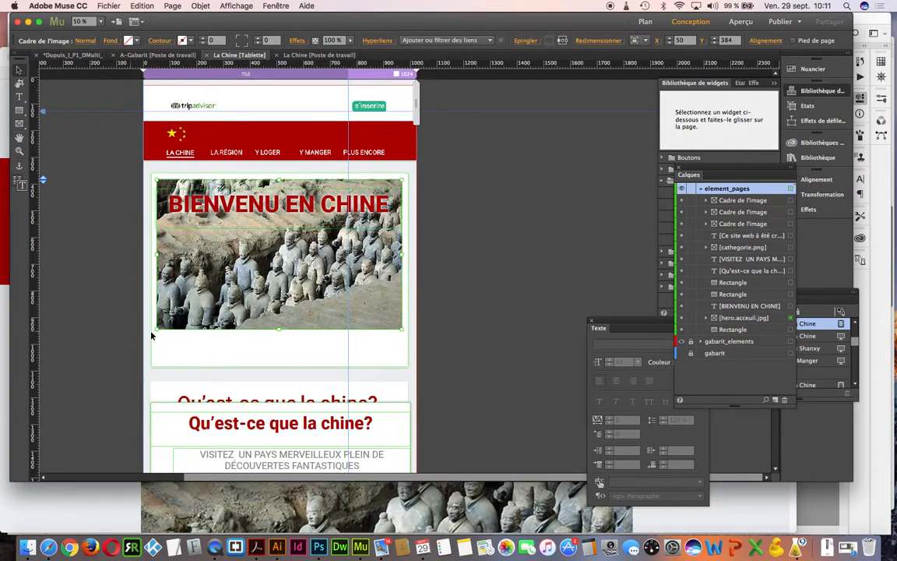
left_click_drag(159, 332, 160, 329)
left_click(195, 215)
left_click_drag(155, 209, 158, 209)
- Move the white rectangle behind "Qu'est-ce que la chine?" up over the matching mockup box, to X 20, Y 1144
key("space")
left_click_drag(389, 370, 372, 224)
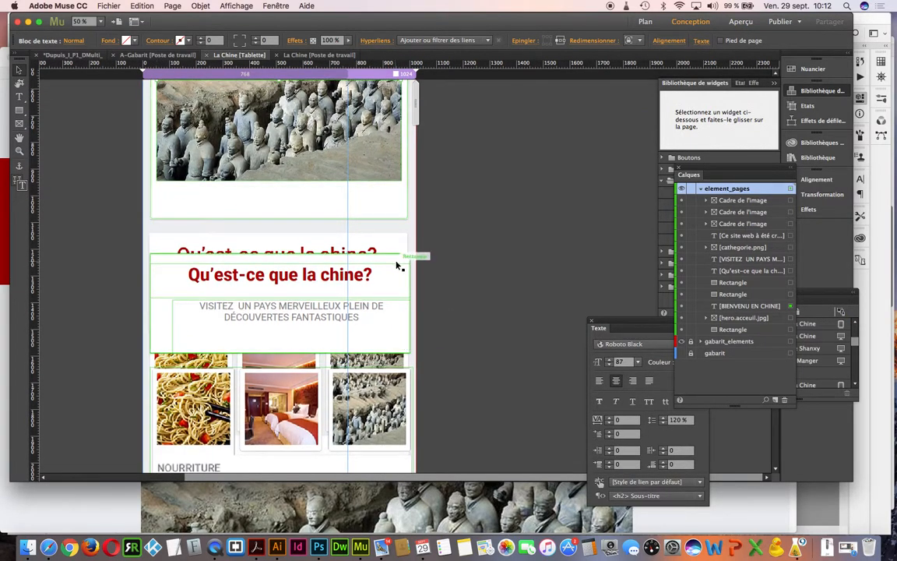
left_click(392, 237)
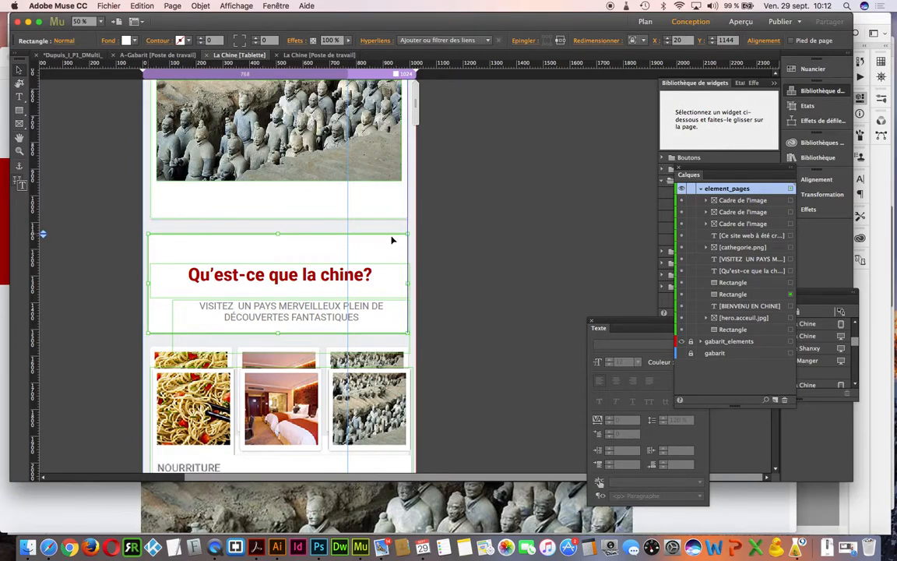
- Move the "Qu'est-ce que la chine?" heading and its subtitle up inside the white rectangle, and widen the subtitle frame to the rectangle's full width
left_click(366, 274)
left_click(362, 310, "shift")
left_click_drag(363, 310, 356, 289)
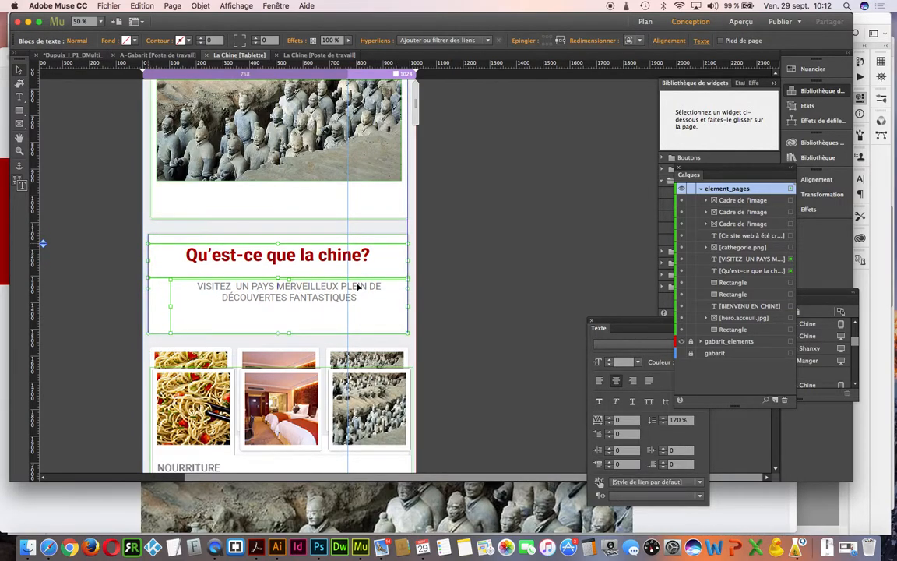
left_click(474, 301)
left_click(336, 300)
left_click_drag(173, 309, 149, 308)
left_click(467, 308)
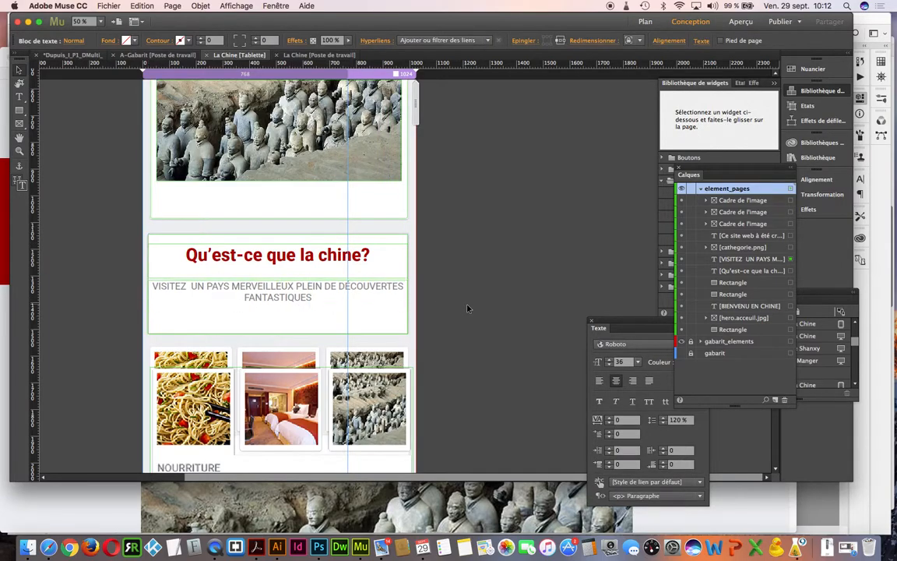
- Move the cathegorie.png image block up over the mockup's category section, to X 29, Y 1568
scroll(358, 343, "down", 4)
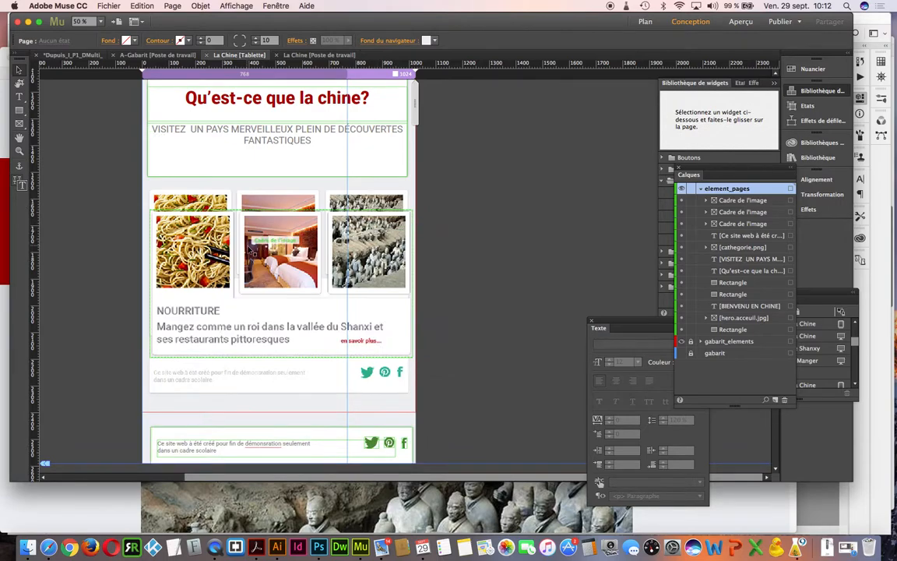
left_click(251, 253)
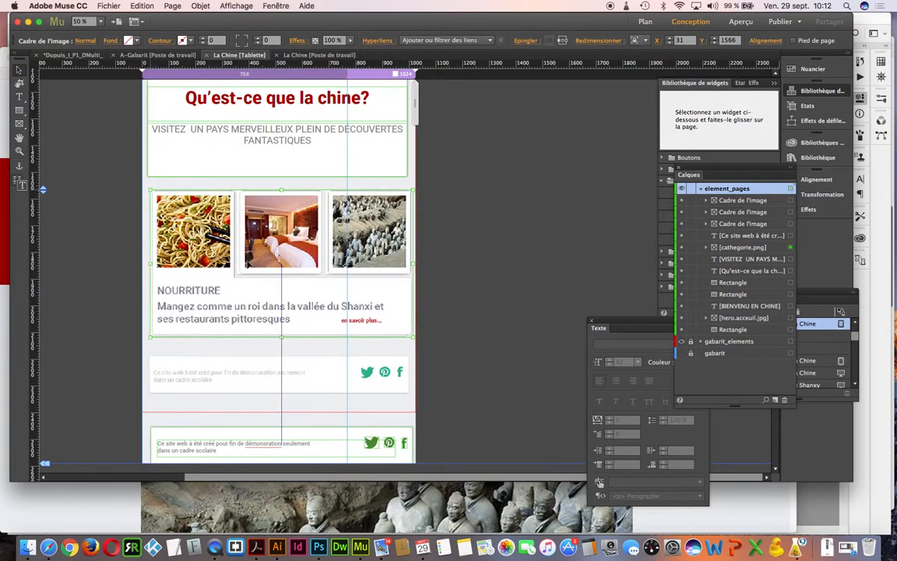
left_click_drag(247, 262, 246, 264)
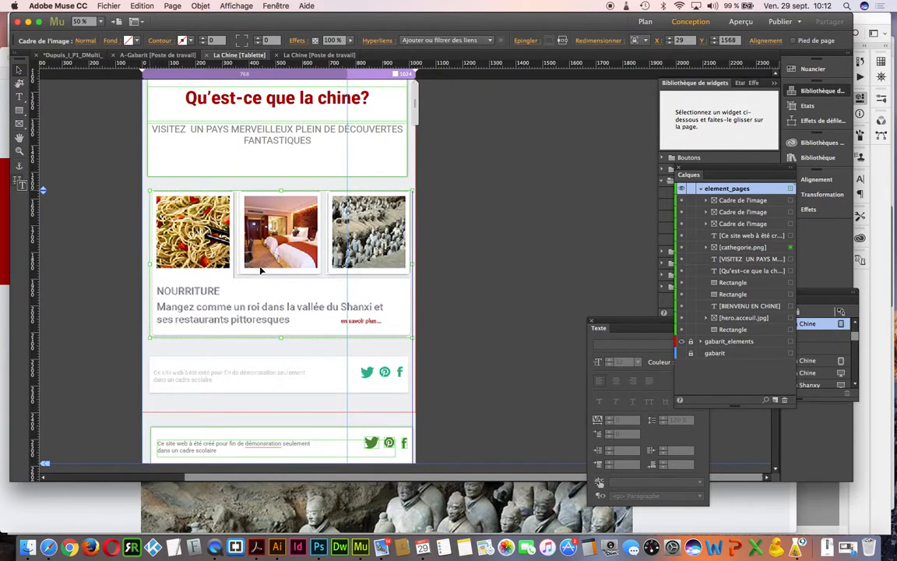
- Move the footer's rectangle, text and three social icons up over the mockup's footer, and save the site
left_click(442, 325)
left_click_drag(398, 358, 369, 247)
left_click_drag(140, 318, 371, 272)
left_click(371, 337)
right_click(370, 273)
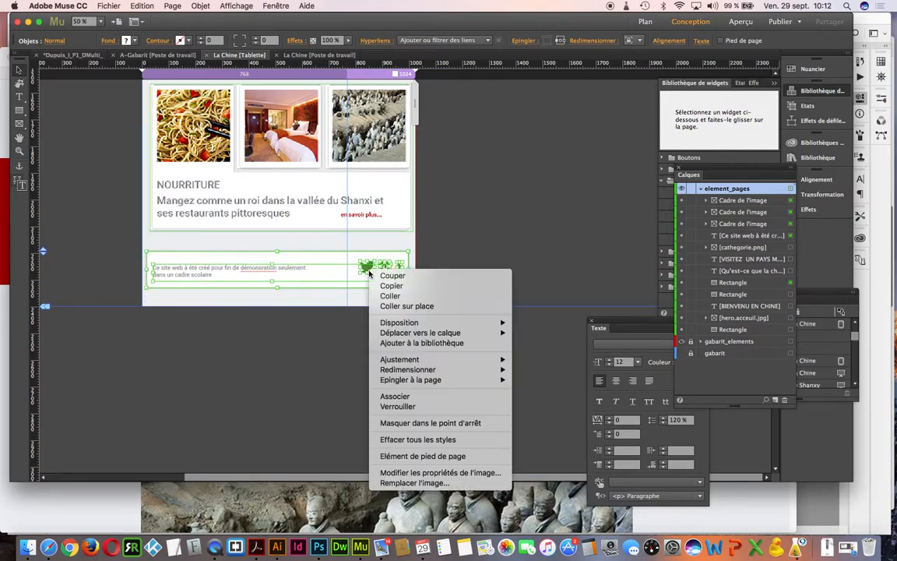
left_click(525, 251)
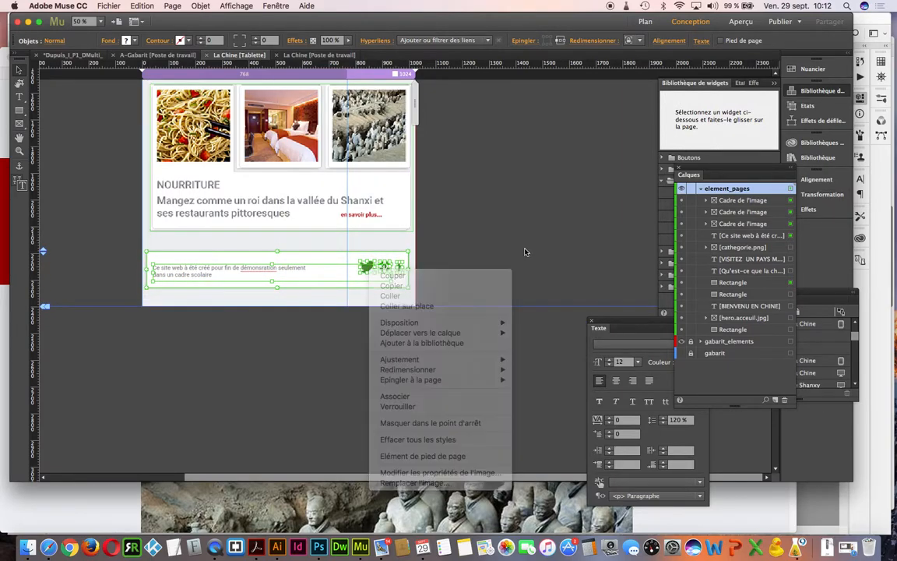
key("super+s")
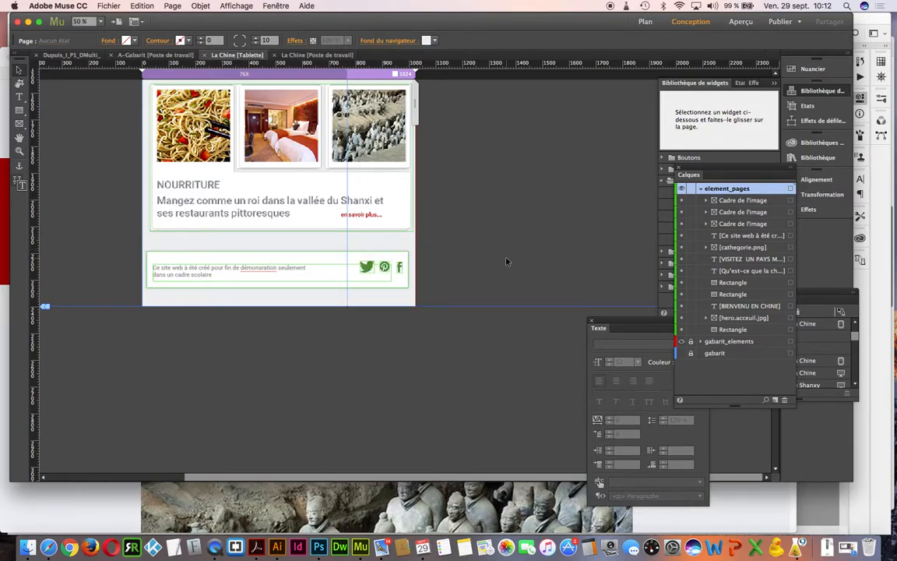
- Review the finished tablet page, preview it at iPad size in landscape orientation, and look through its content
scroll(314, 358, "up", 5)
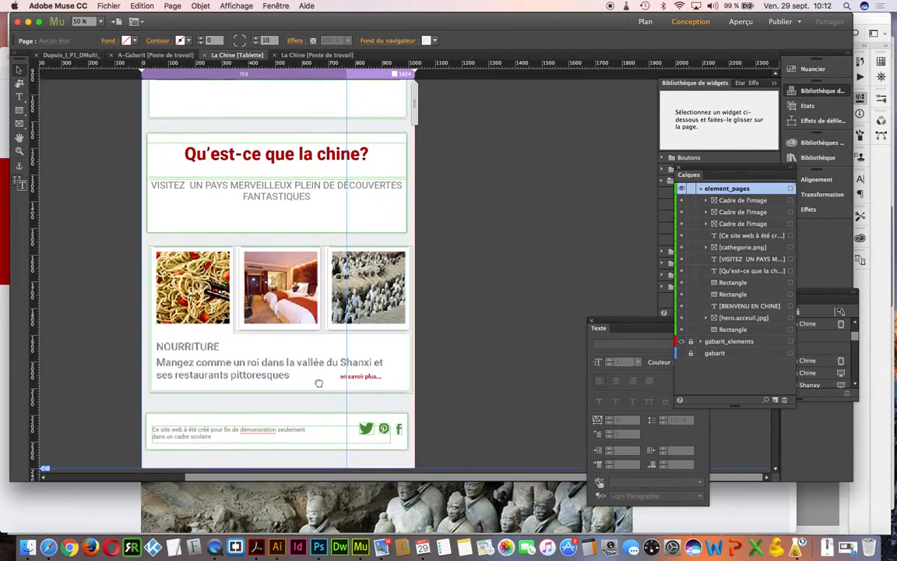
scroll(312, 354, "up", 3)
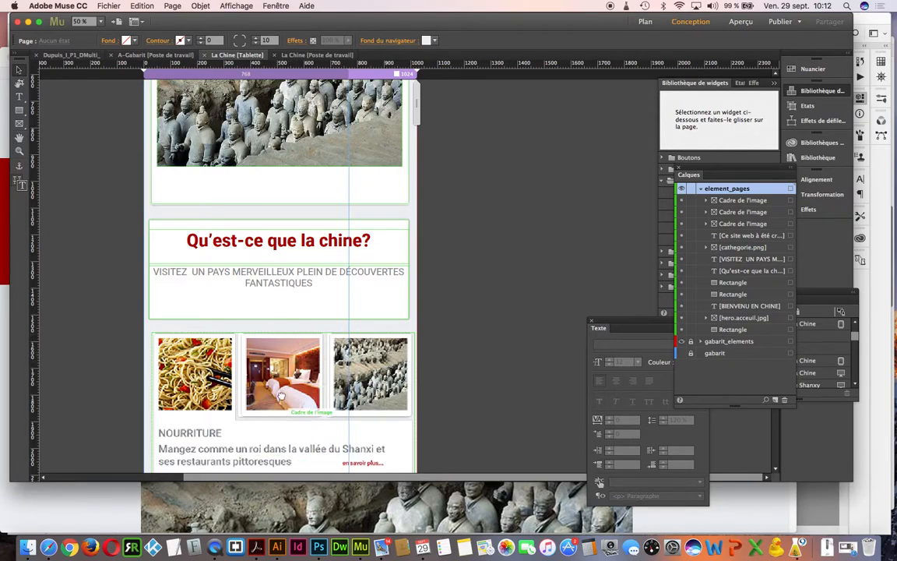
scroll(282, 406, "down", 3)
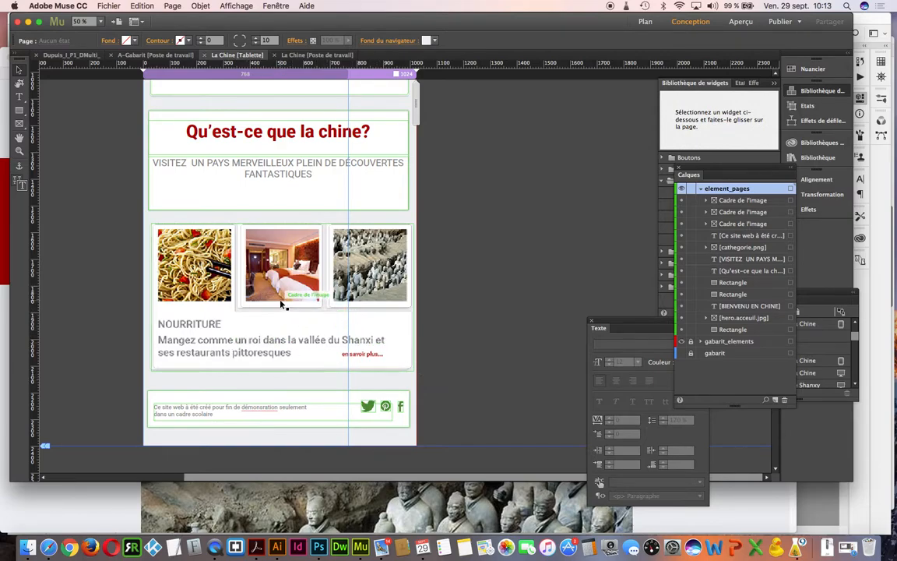
left_click(744, 23)
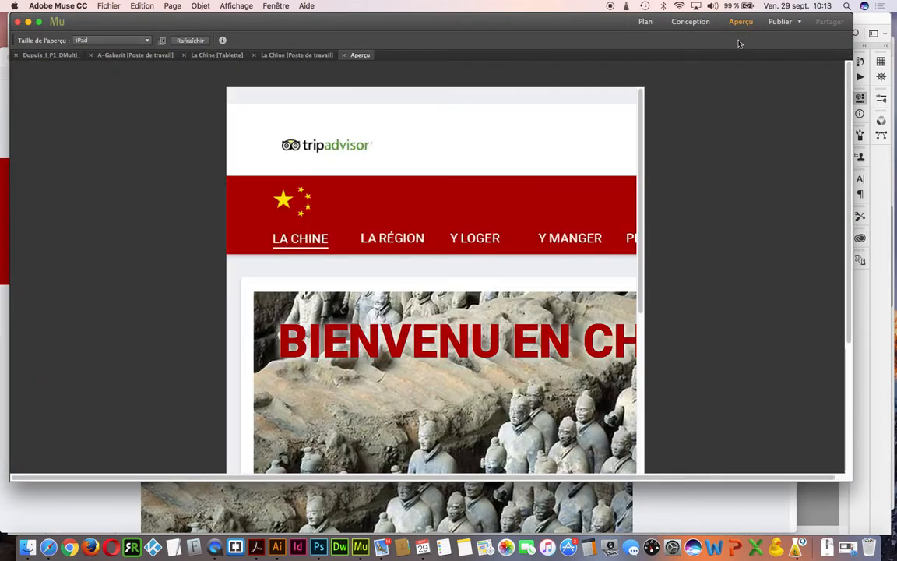
left_click(140, 41)
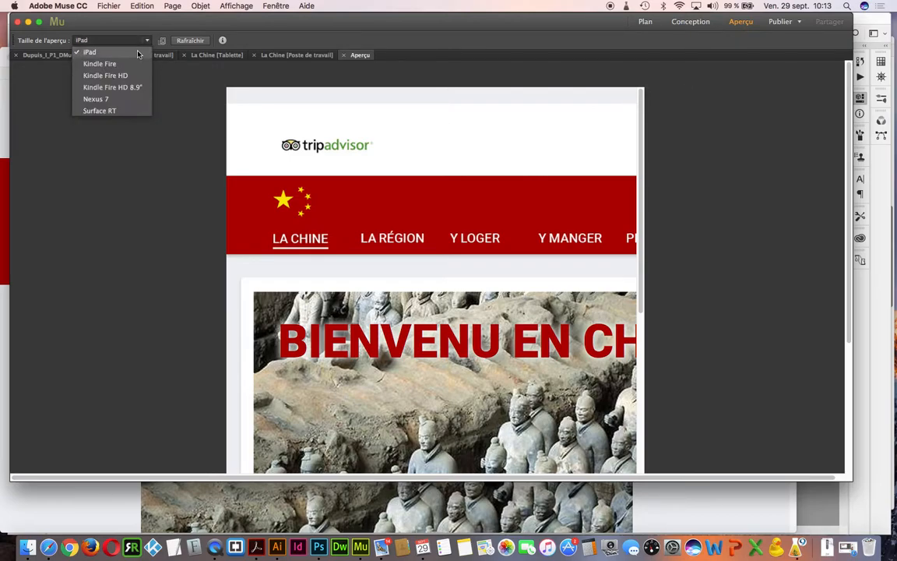
left_click(139, 52)
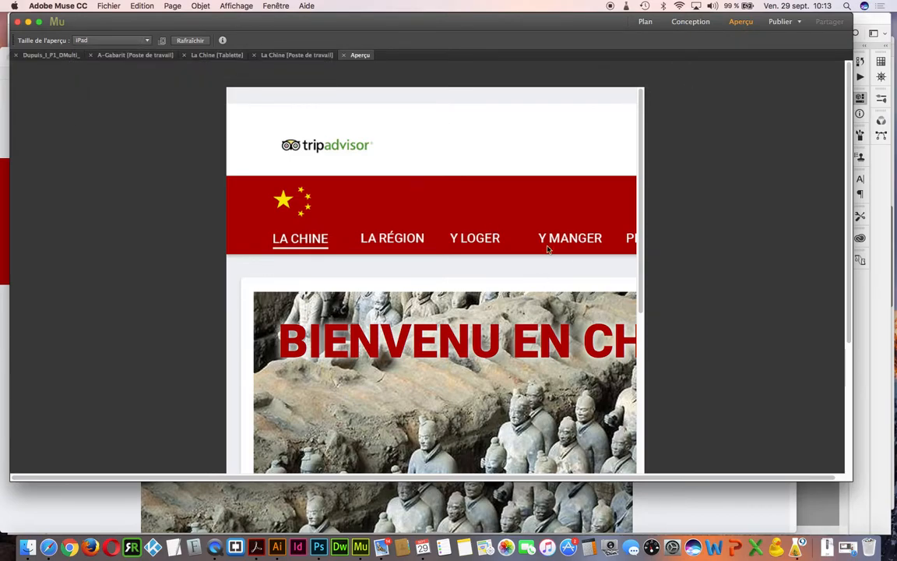
left_click(187, 40)
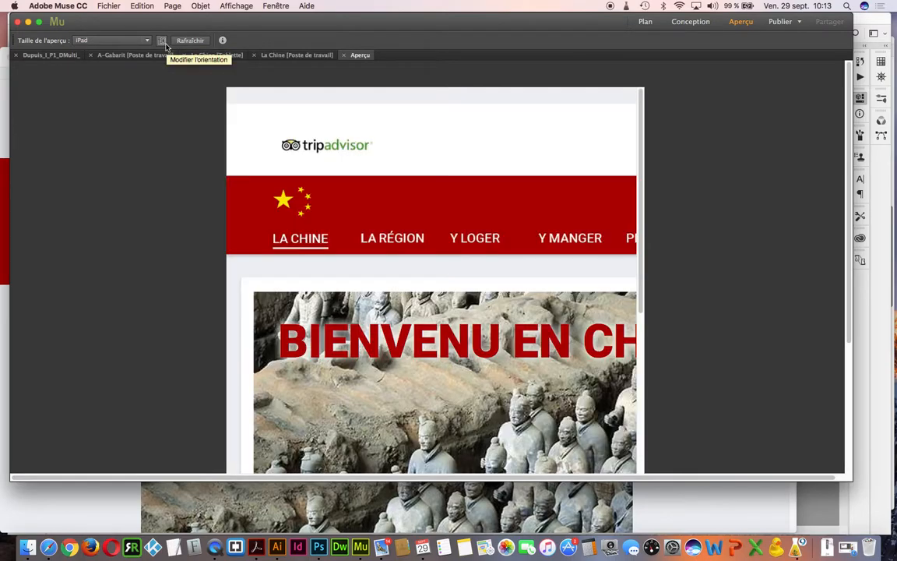
left_click(162, 41)
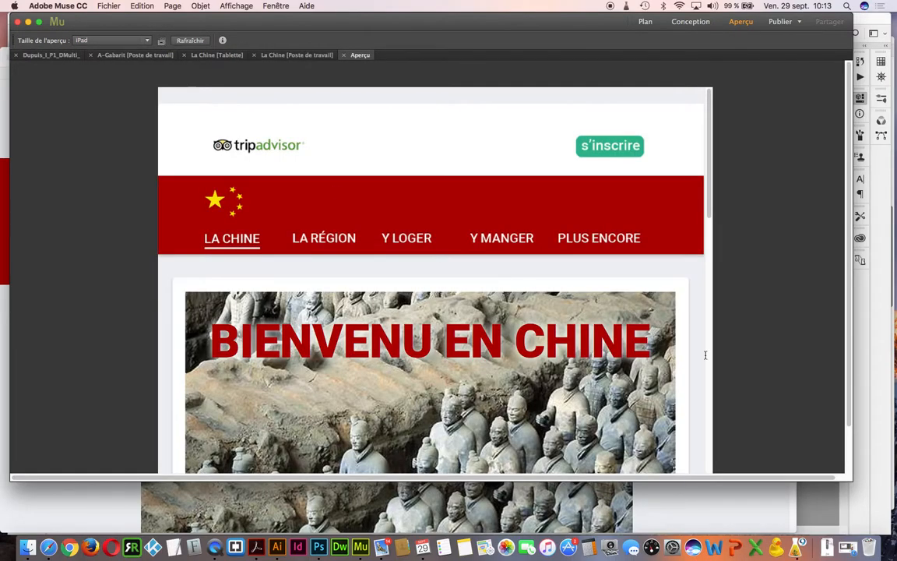
left_click_drag(710, 197, 720, 172)
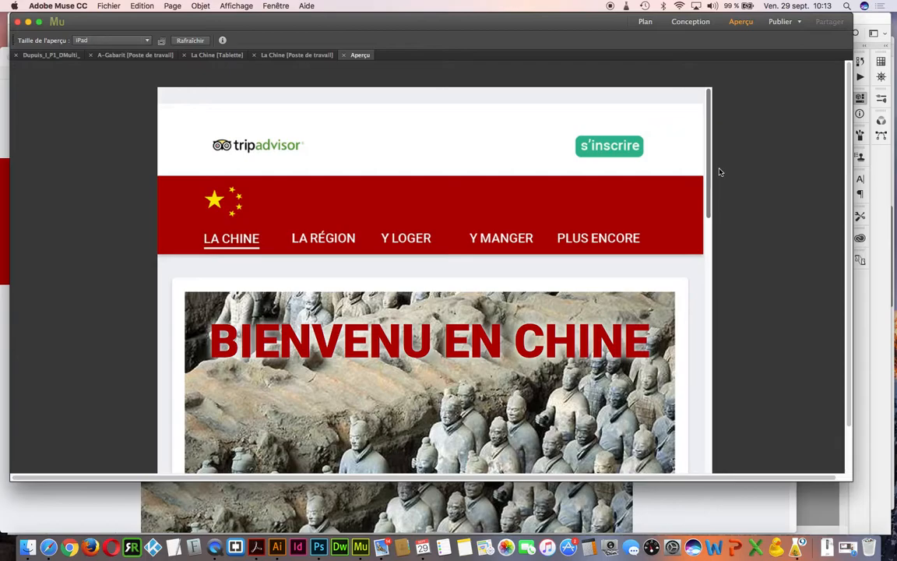
scroll(715, 377, "down", 10)
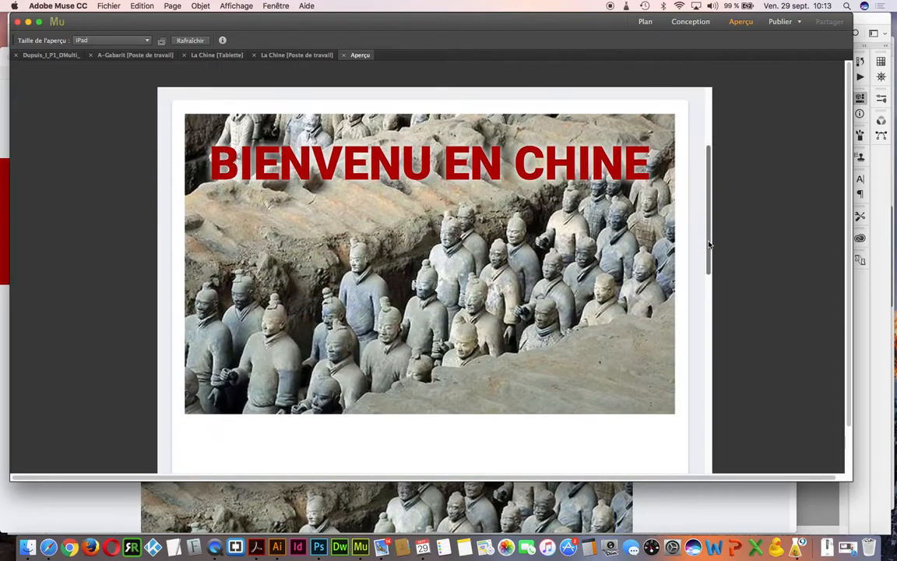
scroll(715, 378, "up", 10)
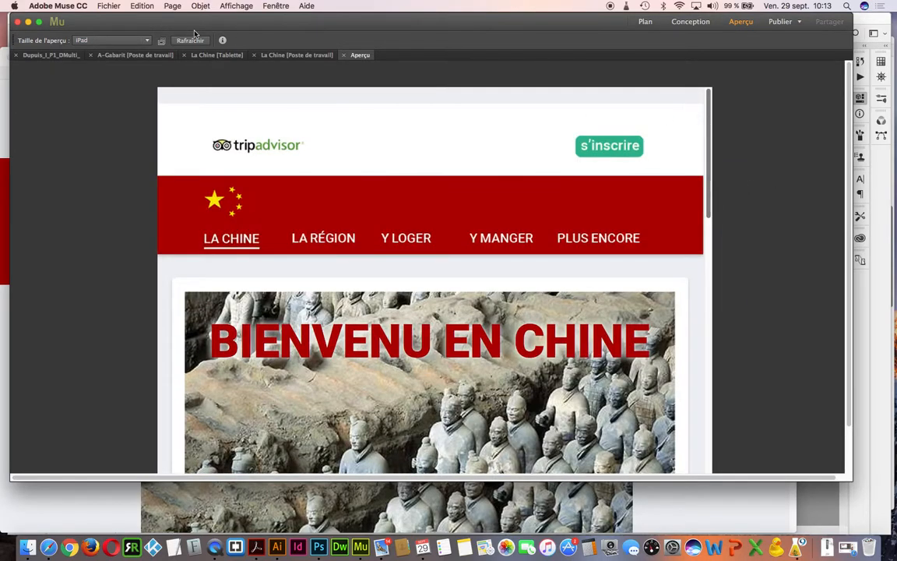
- Preview the page at Kindle Fire size, and close the preview
left_click(145, 45)
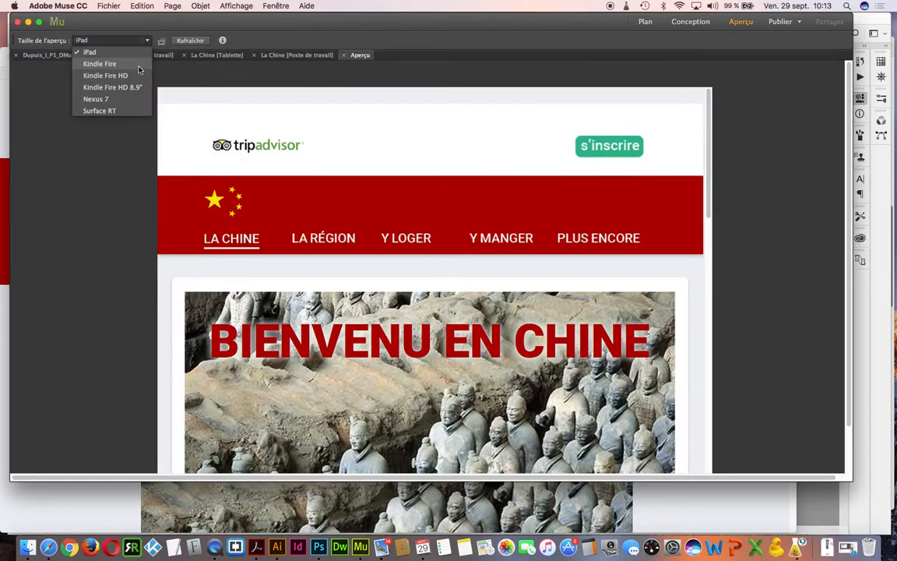
left_click(134, 63)
mouse_move(709, 146)
left_mouse_down()
mouse_move(703, 351)
mouse_move(707, 137)
left_mouse_up()
left_click(117, 39)
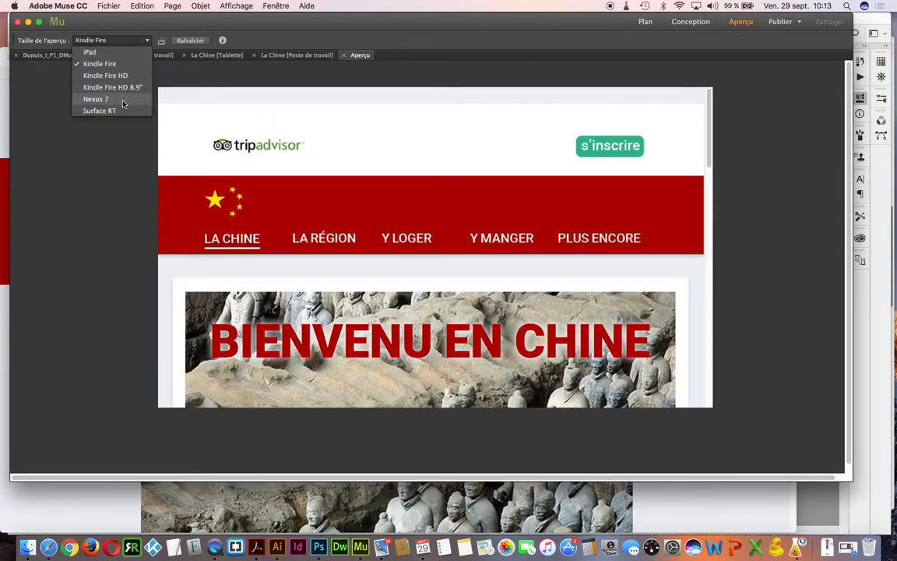
left_click(228, 81)
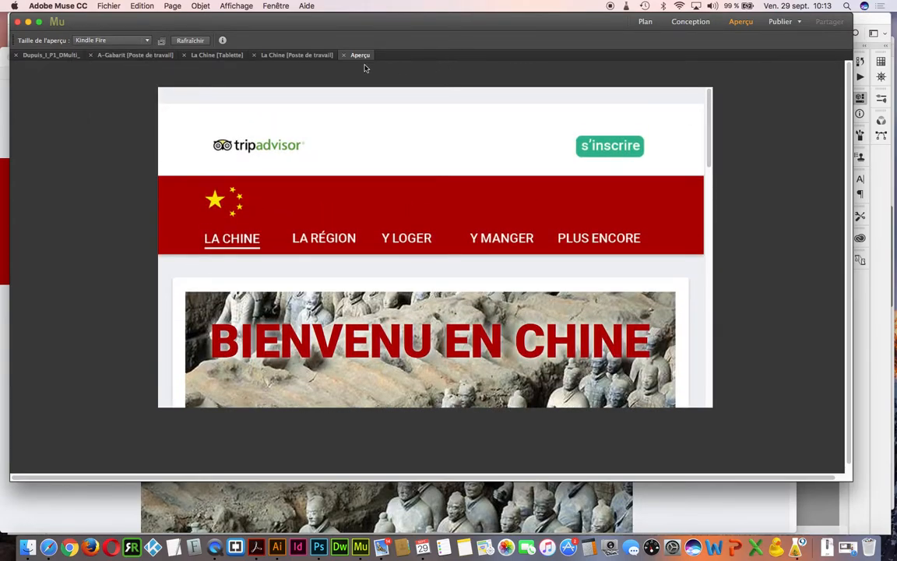
left_click(343, 55)
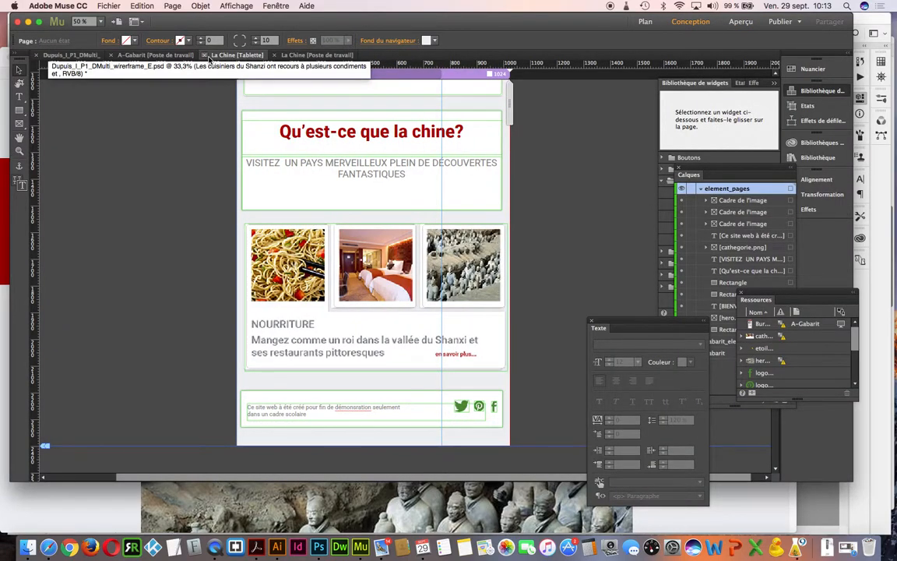
- Close the La Chine tablet page and hide the gabarit layer of the desktop A-Gabarit master through its layer options
left_click(205, 55)
left_click(170, 57)
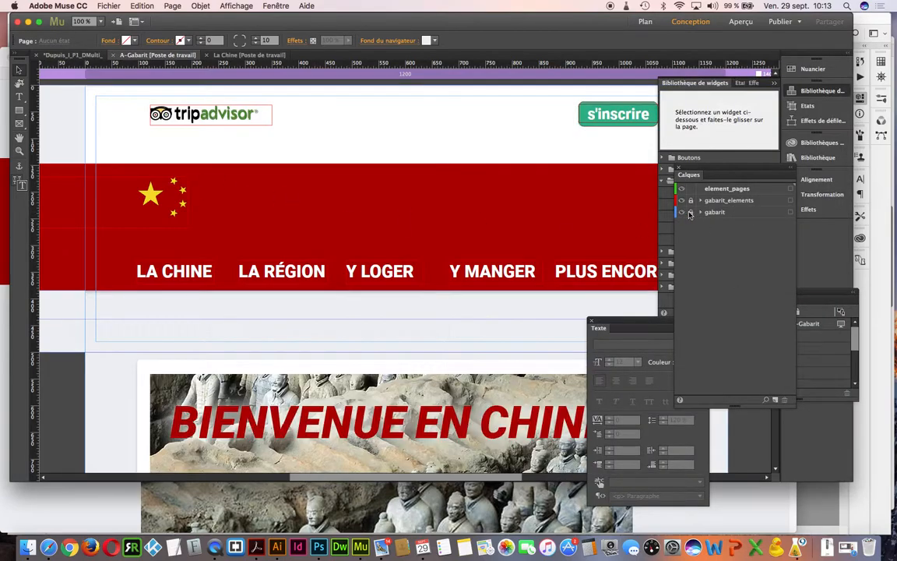
left_click(730, 212)
right_click(729, 218)
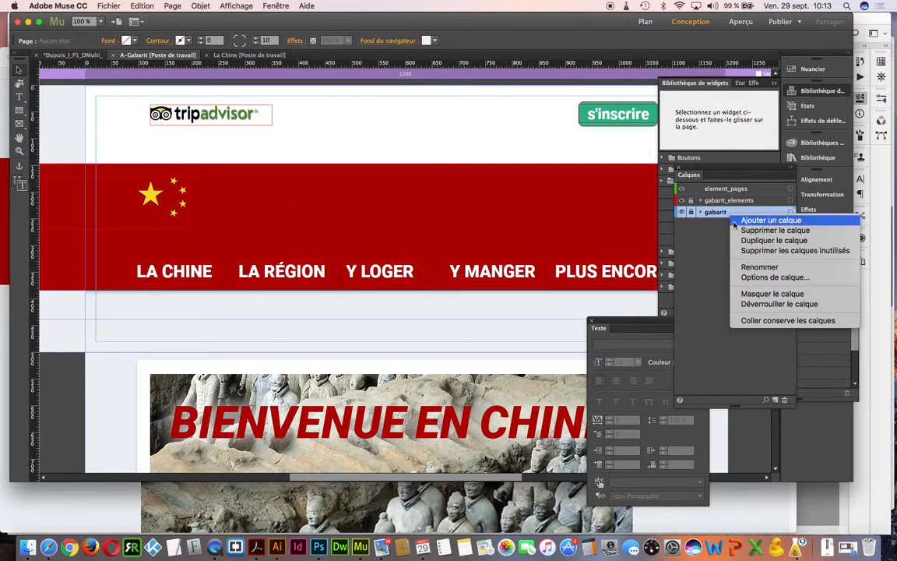
left_click(779, 277)
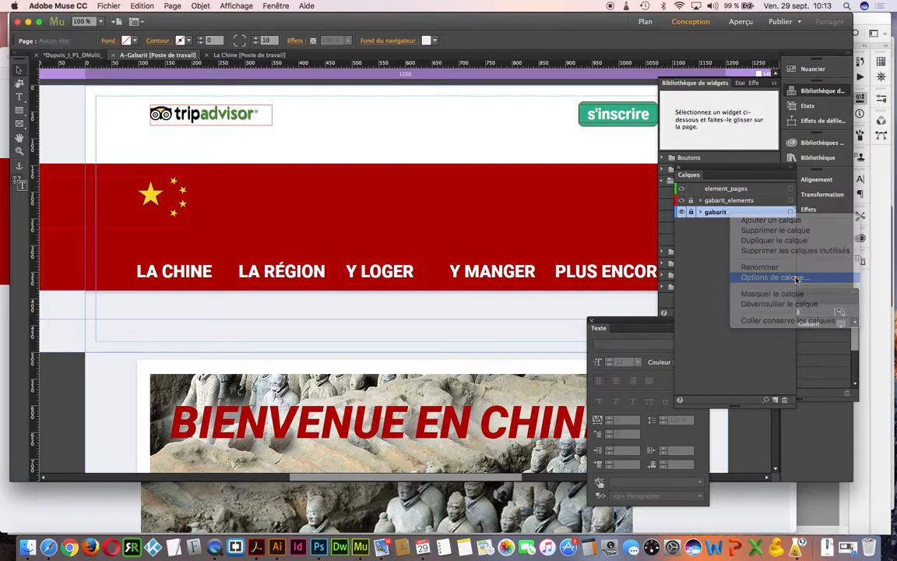
left_click(419, 282)
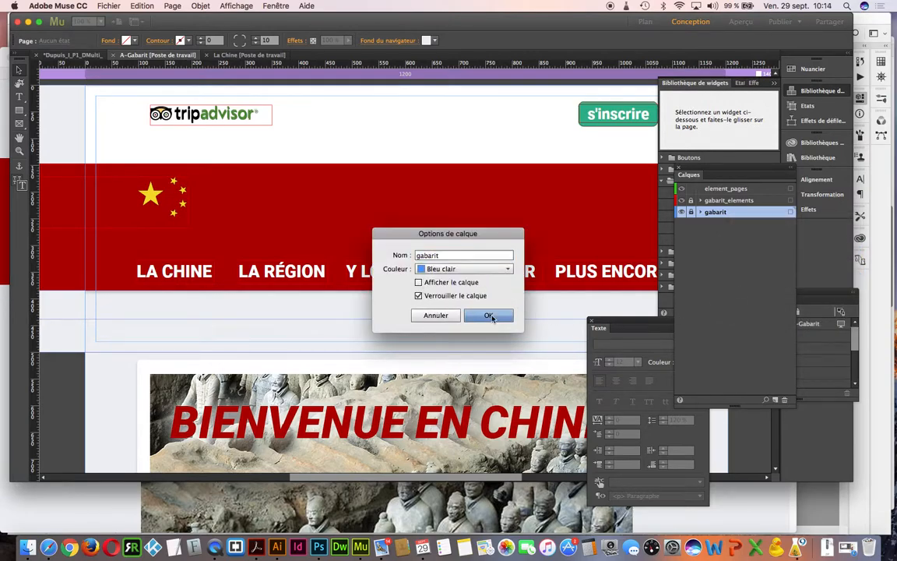
left_click(489, 314)
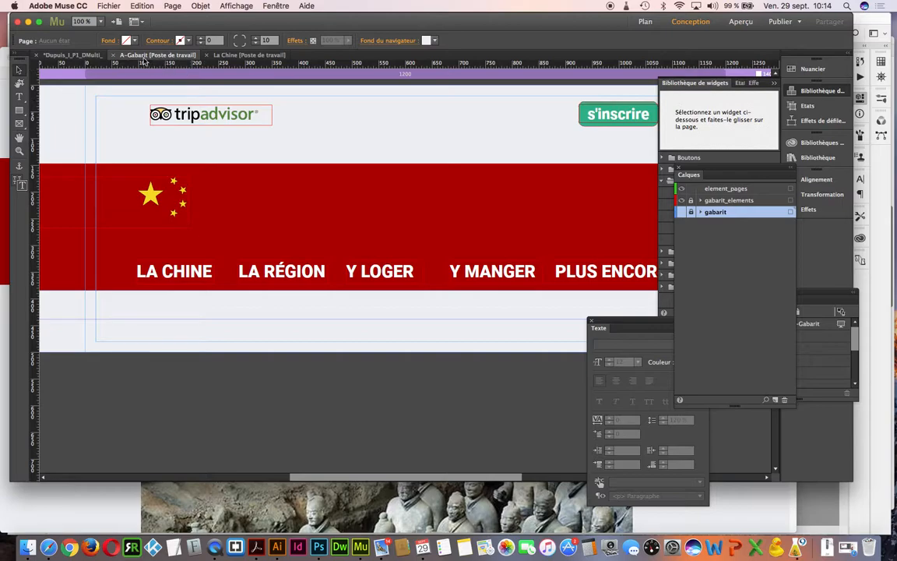
- Close the desktop A-Gabarit master and open the tablet version of La Chine from the site plan
left_click(113, 56)
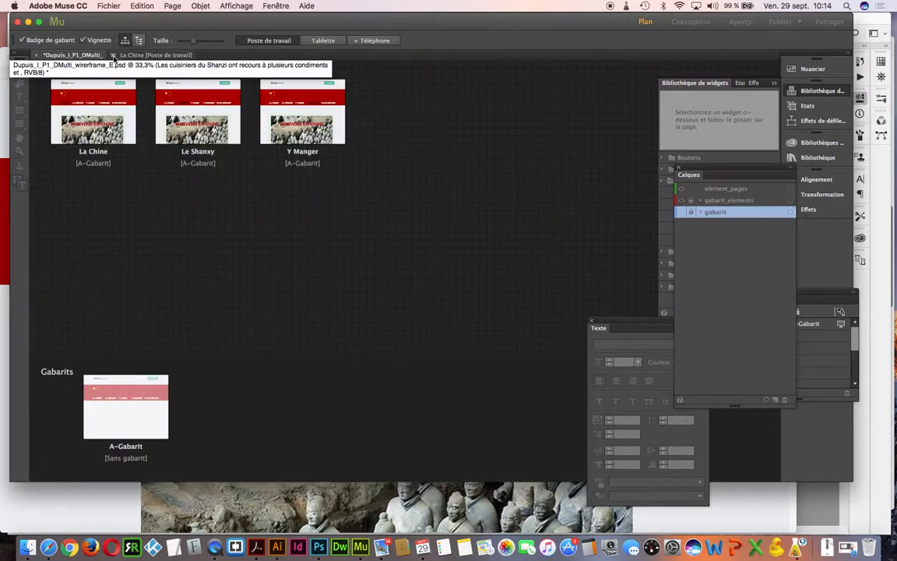
left_click(170, 57)
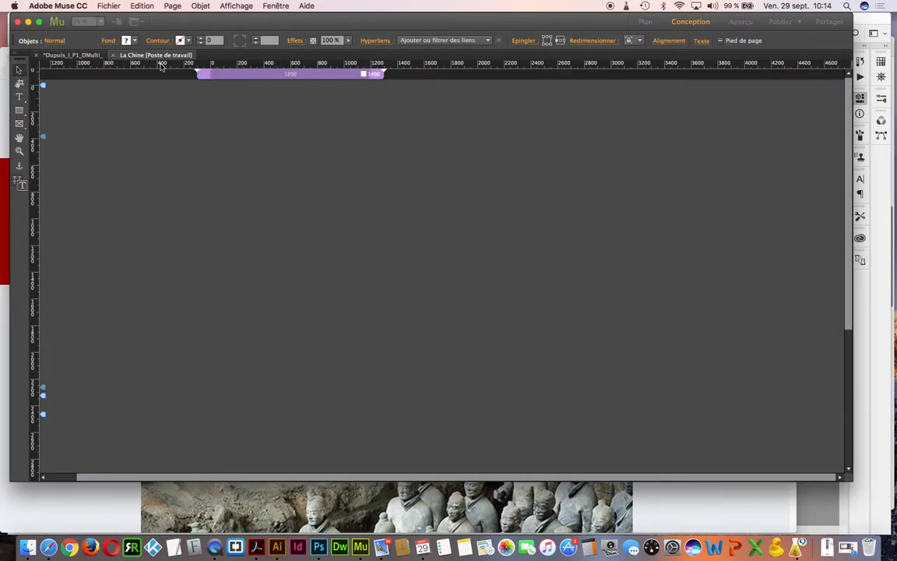
left_click(72, 55)
left_click(322, 41)
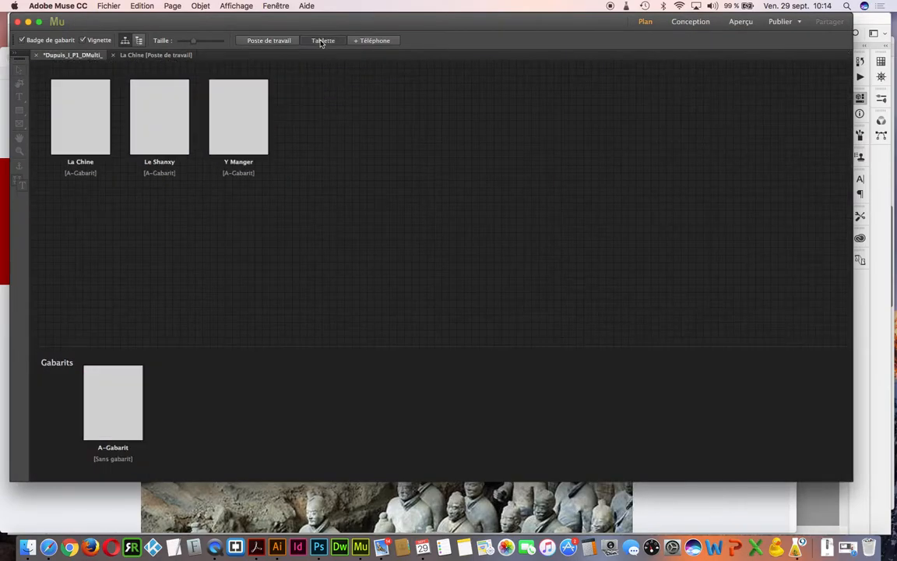
double_click(68, 114)
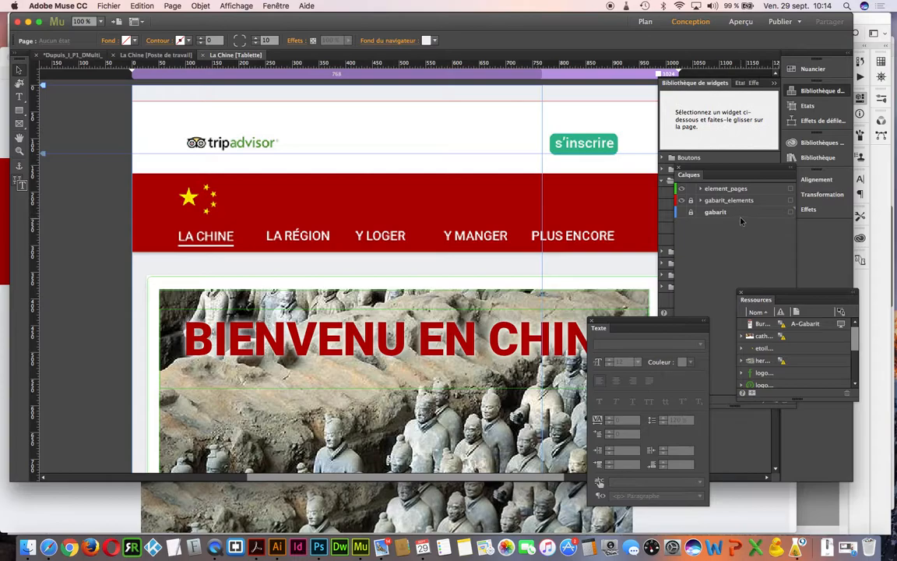
- Hide and reshow the gabarit_elements layer to check the header elements, and close the La Chine tablet page
left_click(682, 201)
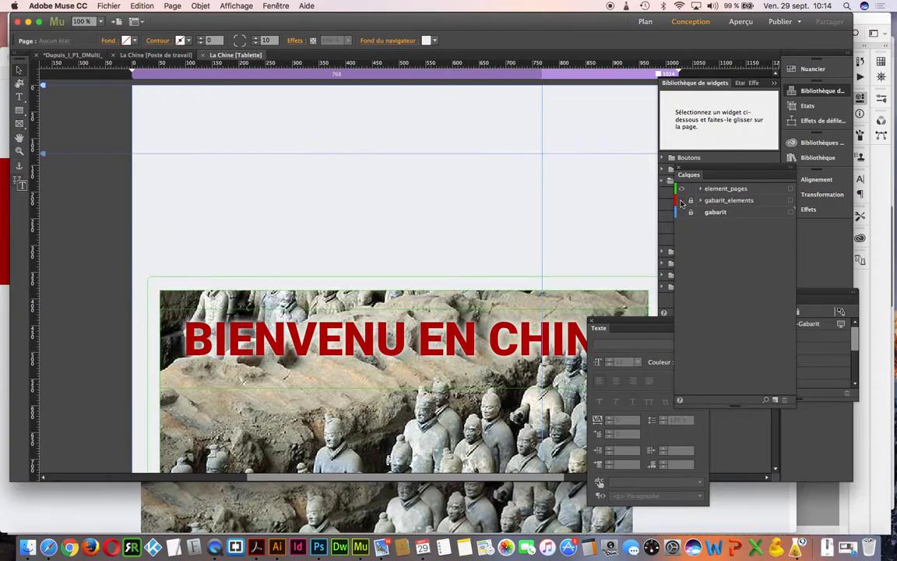
left_click(682, 201)
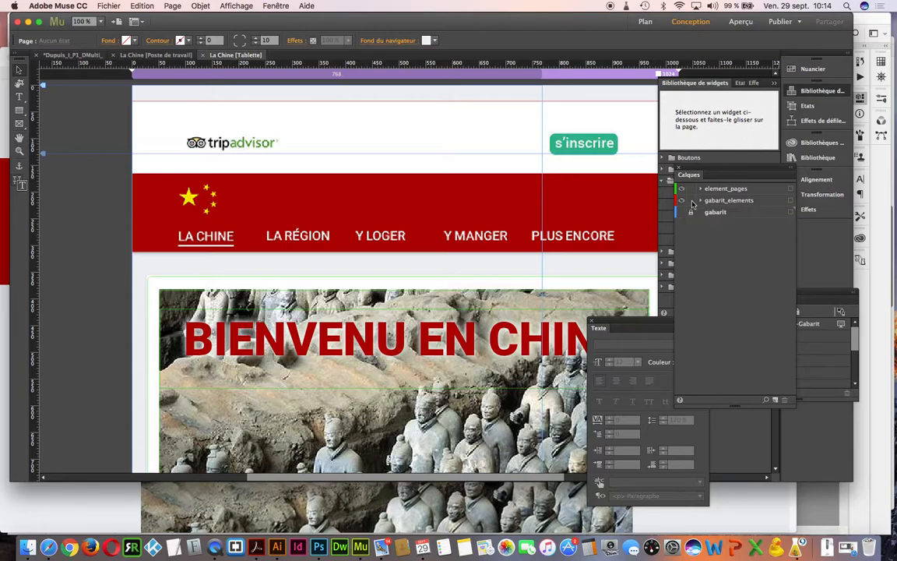
left_click(204, 55)
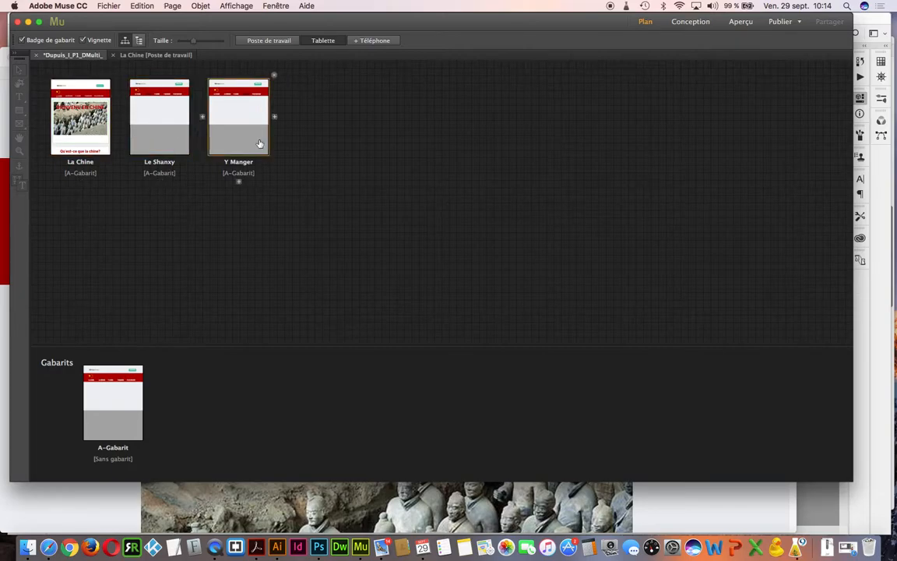